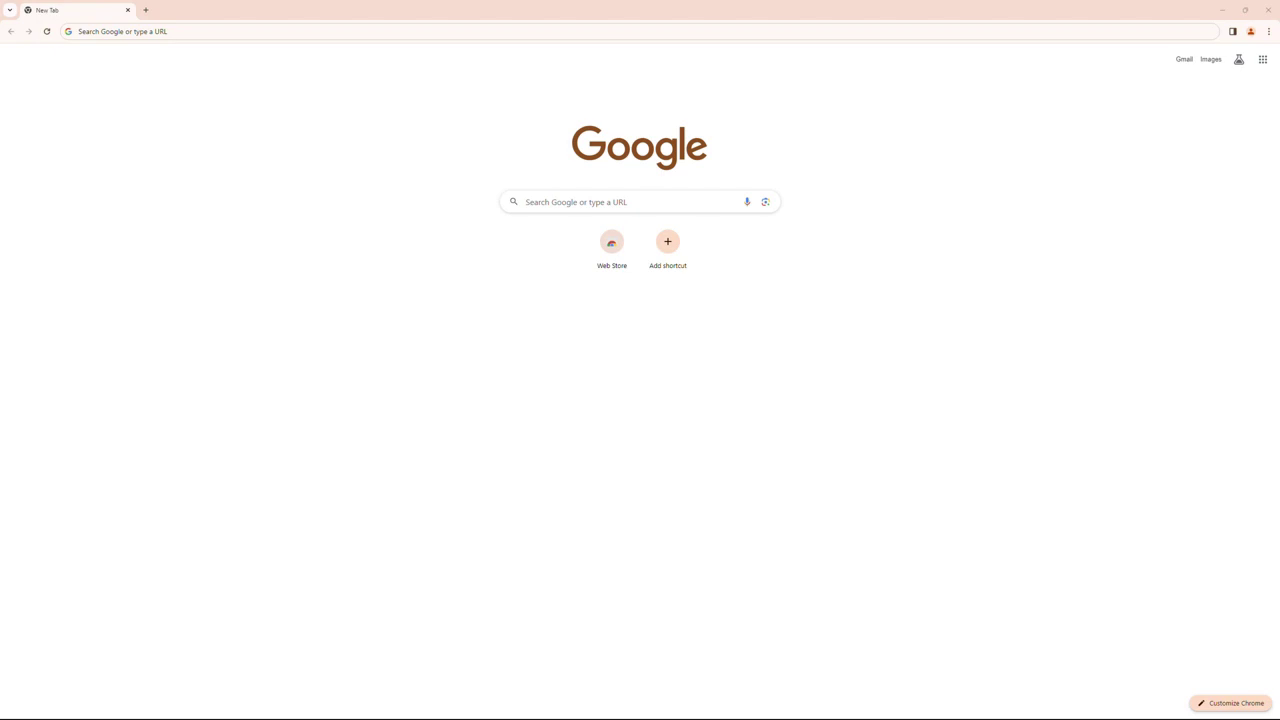
# - Go to web.dizlog.com in Chrome to reach the DizLog sign-in page
pyautogui.click(444, 29)
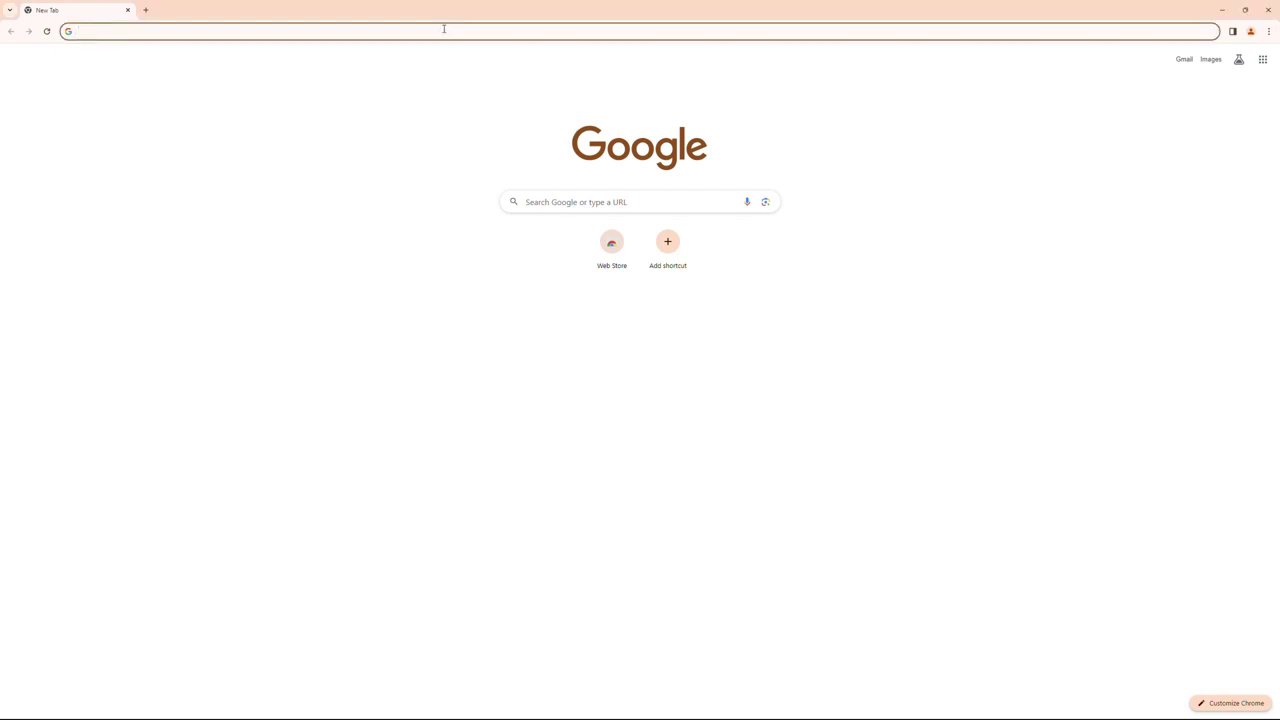
pyautogui.write('web.dizlog.com')
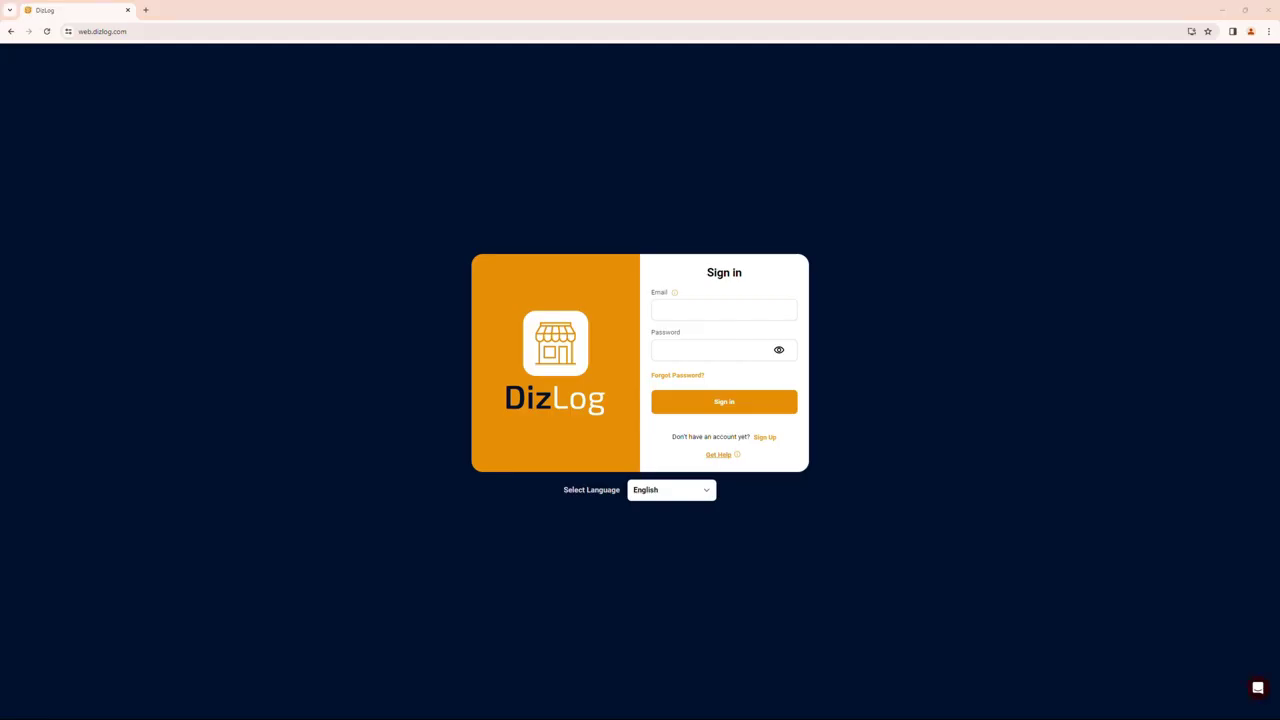
# - Sign in with the store account's email and password to reach the Express Laundry Center dashboard
pyautogui.click(714, 308)
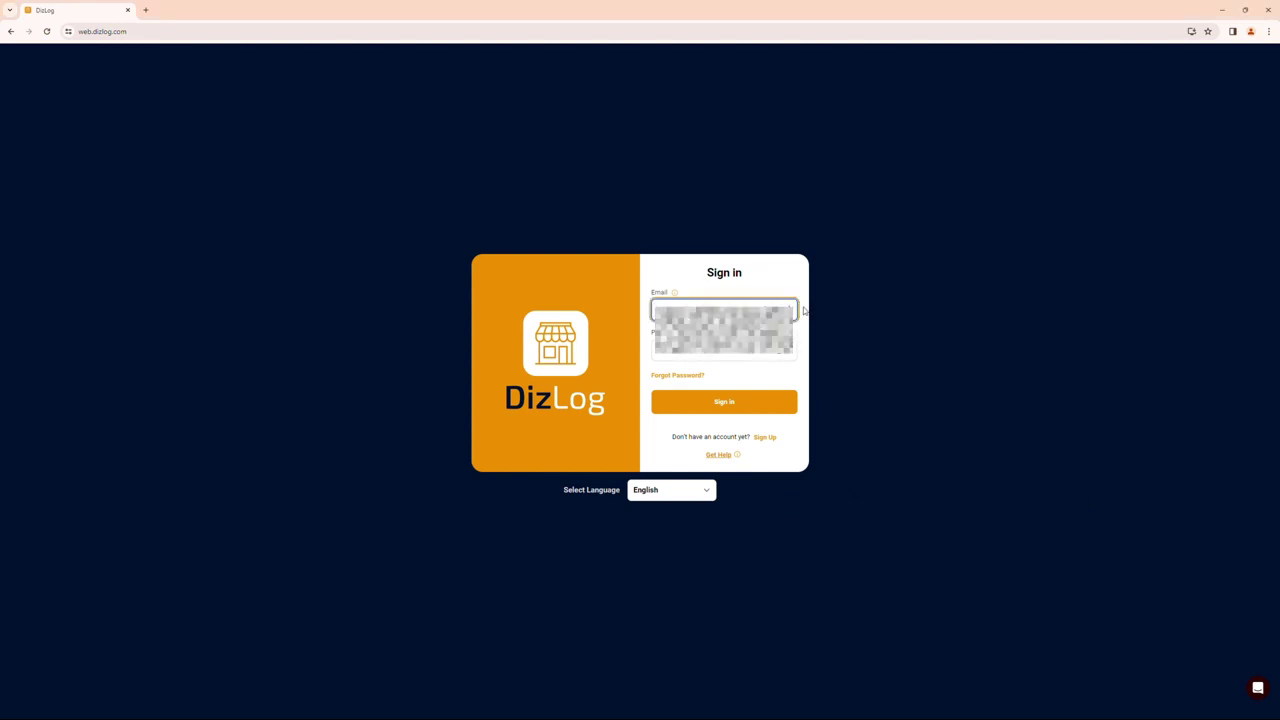
pyautogui.press('Tab')
pyautogui.click(762, 400)
pyautogui.click(762, 403)
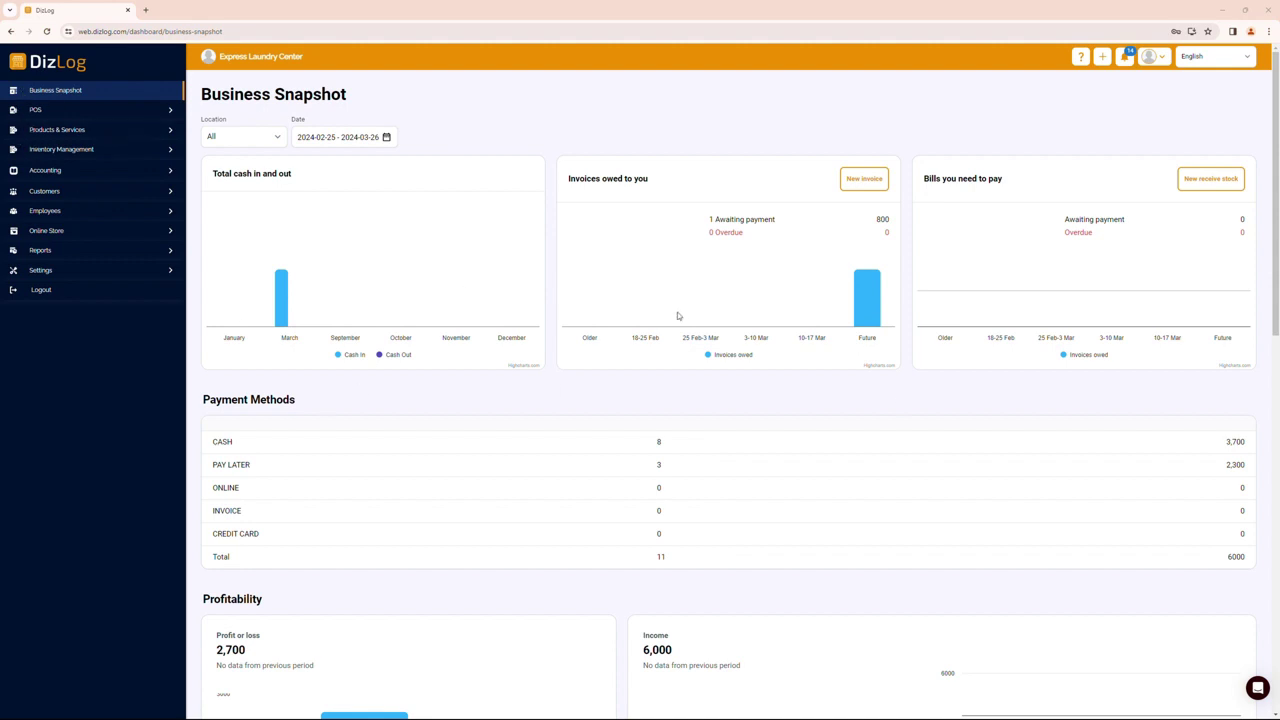
# - Show the Items List for the Makati location and review its search, type and category filters
pyautogui.click(79, 134)
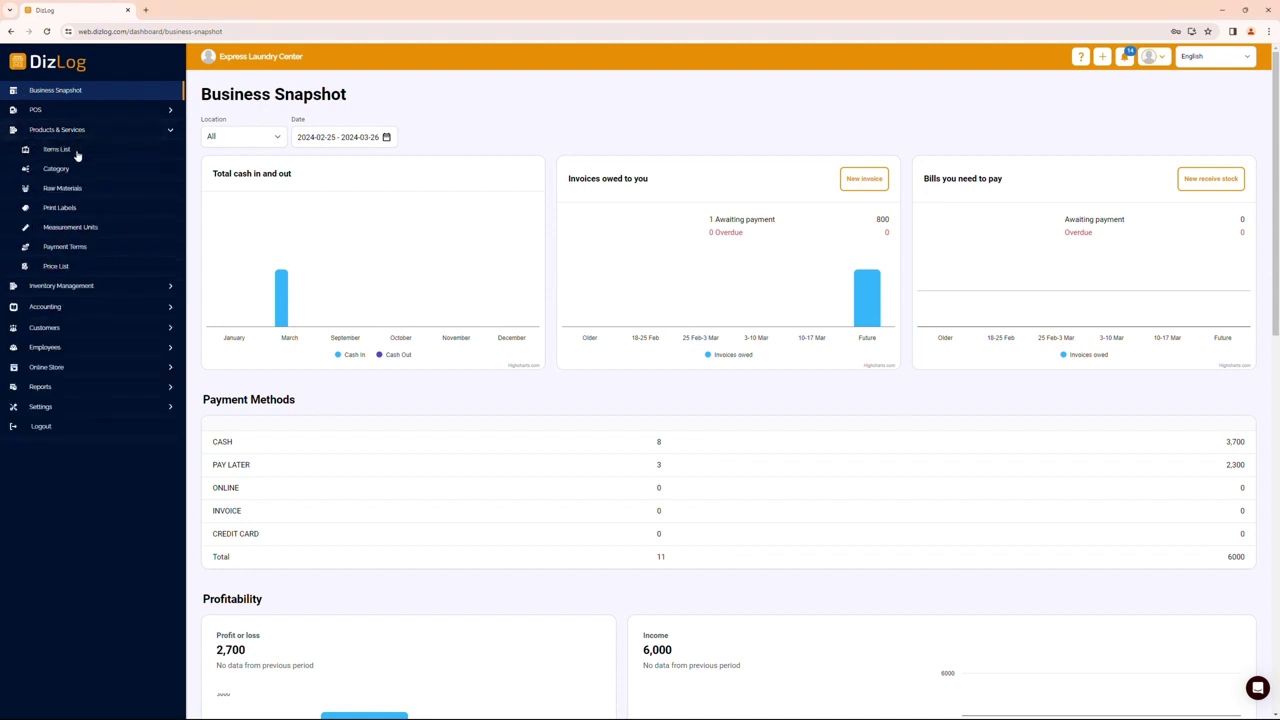
pyautogui.click(76, 152)
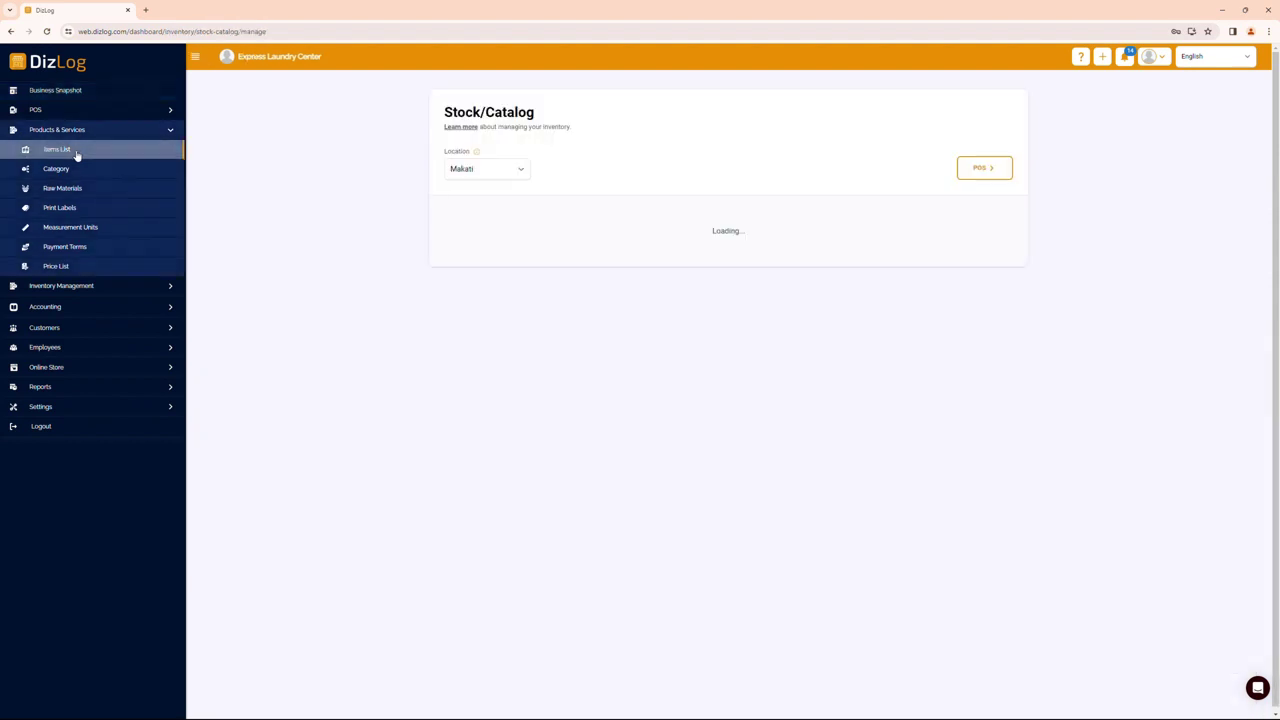
pyautogui.click(506, 176)
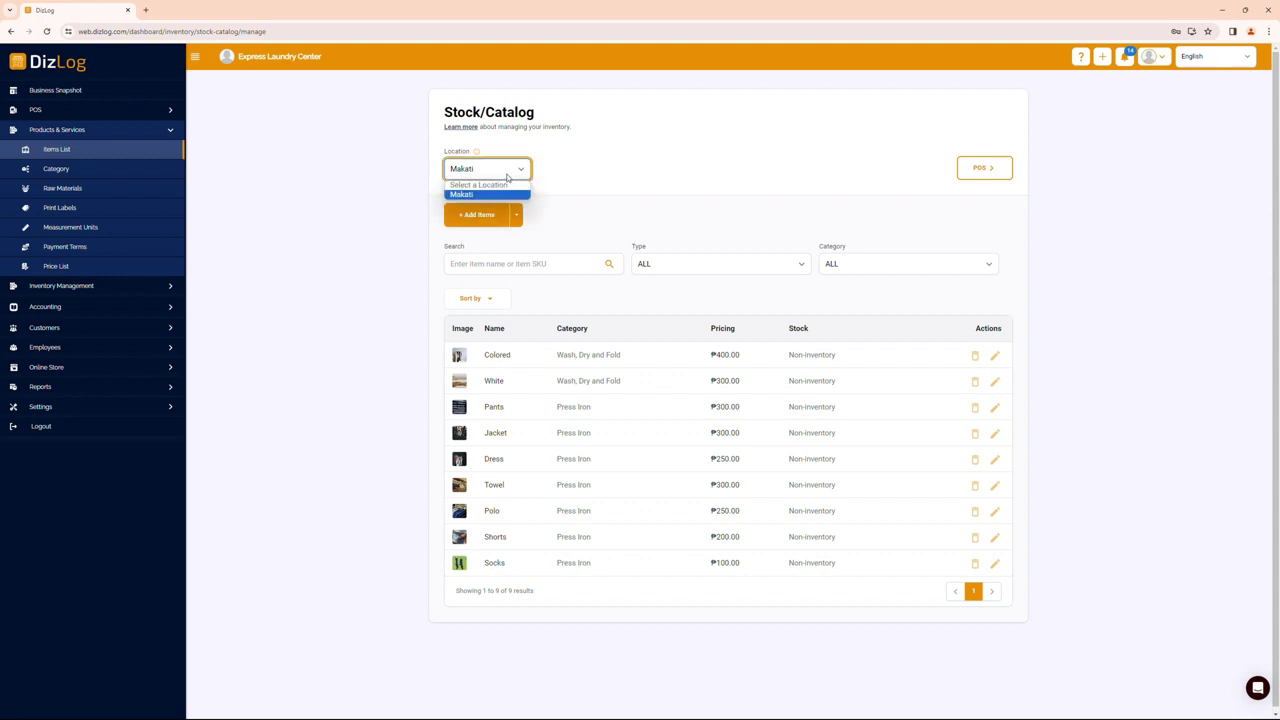
pyautogui.click(506, 176)
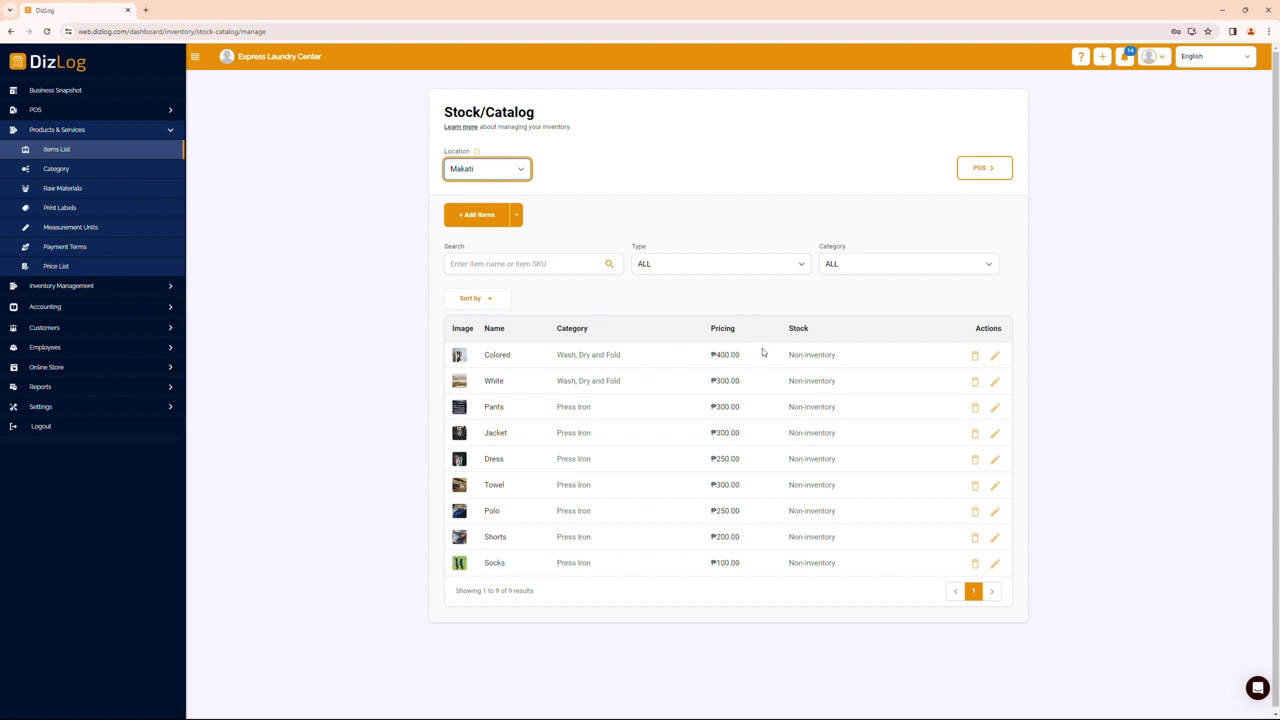
pyautogui.click(506, 268)
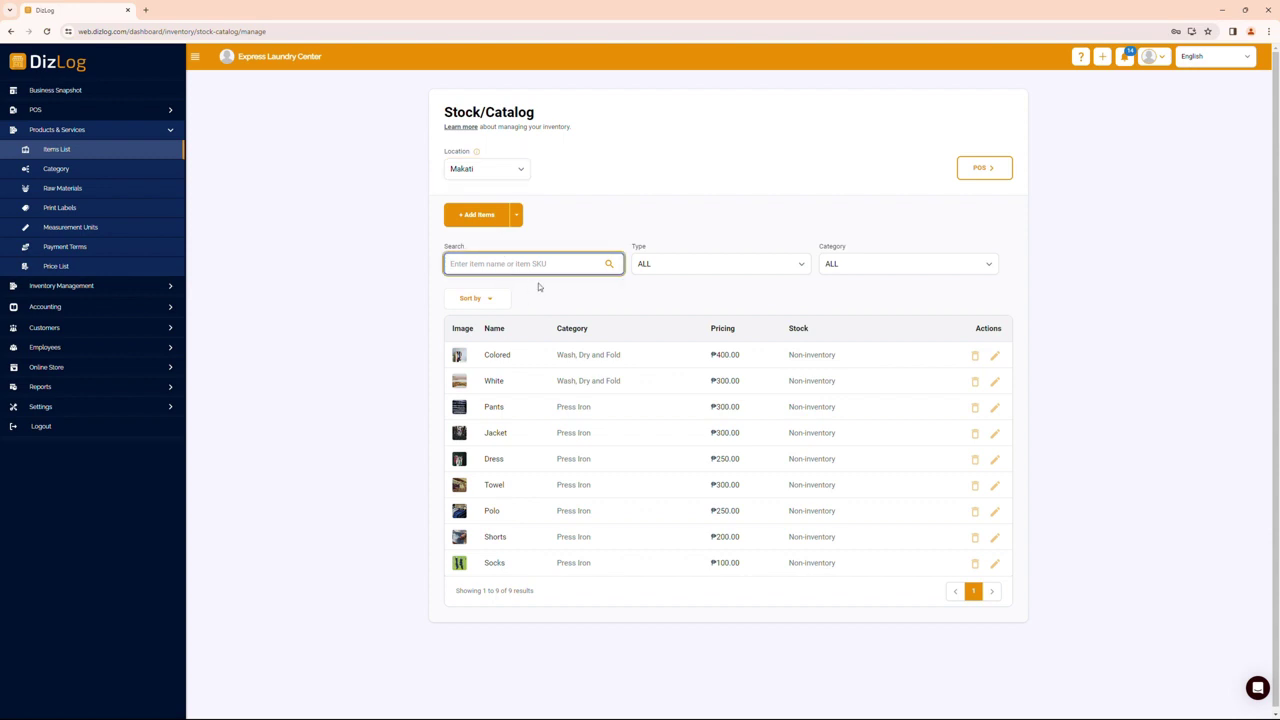
pyautogui.click(663, 268)
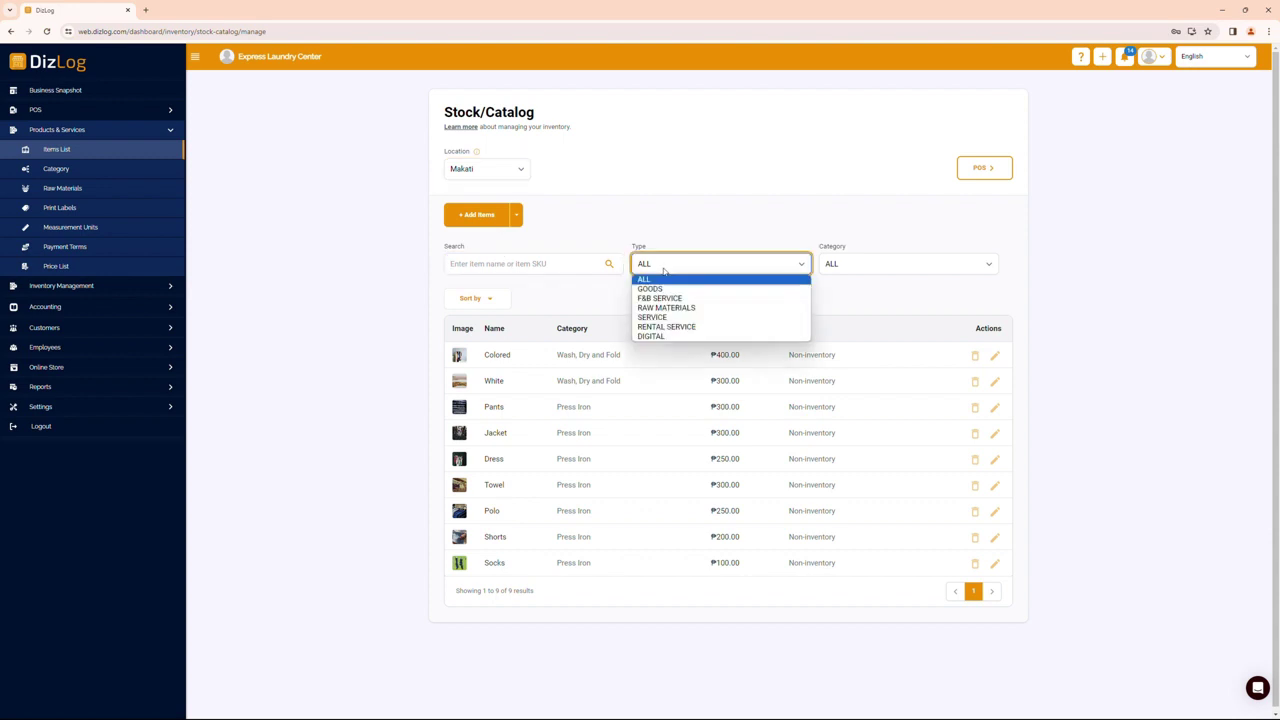
pyautogui.click(855, 265)
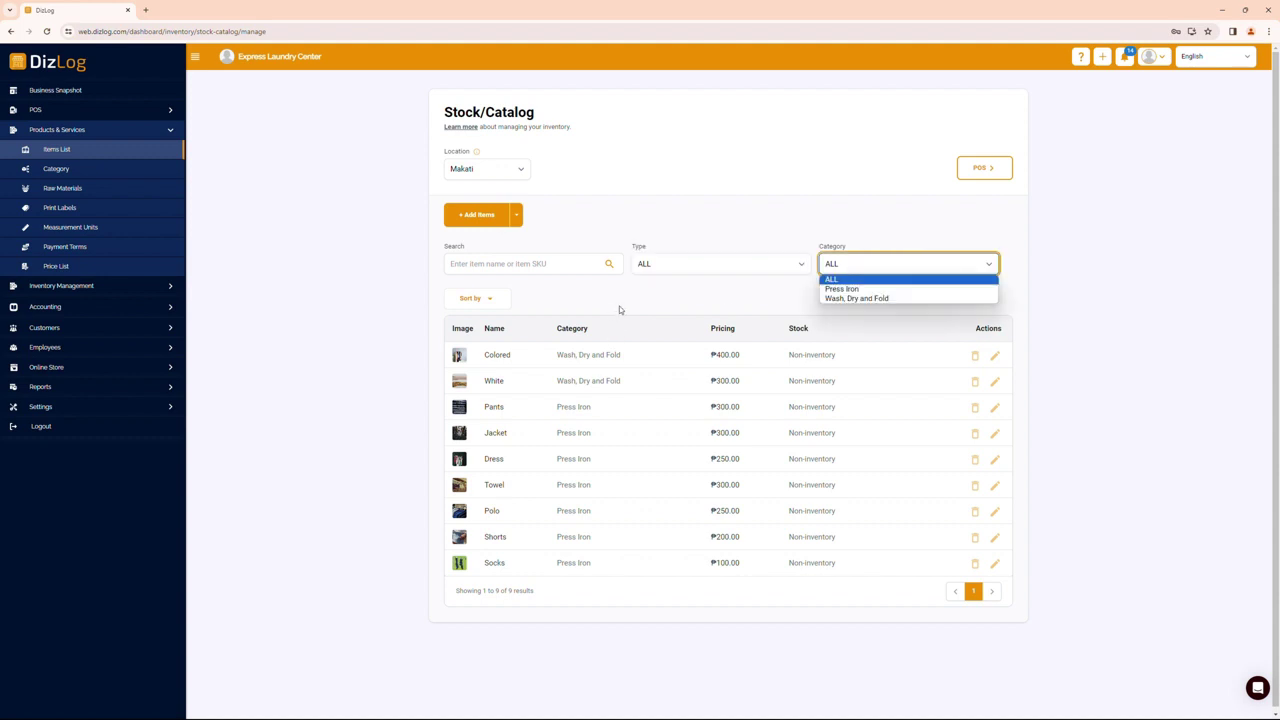
# - Start a new item represented on POS by an image, with the picture-source chooser showing
pyautogui.click(467, 220)
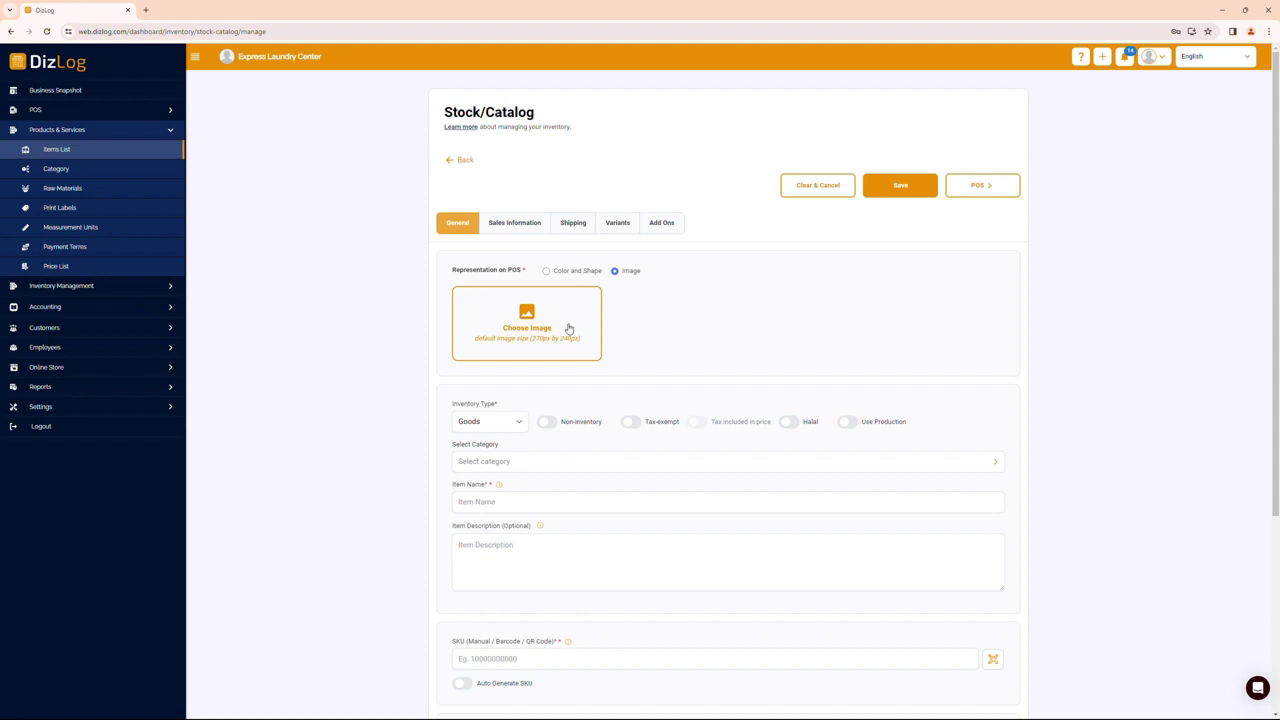
pyautogui.click(547, 272)
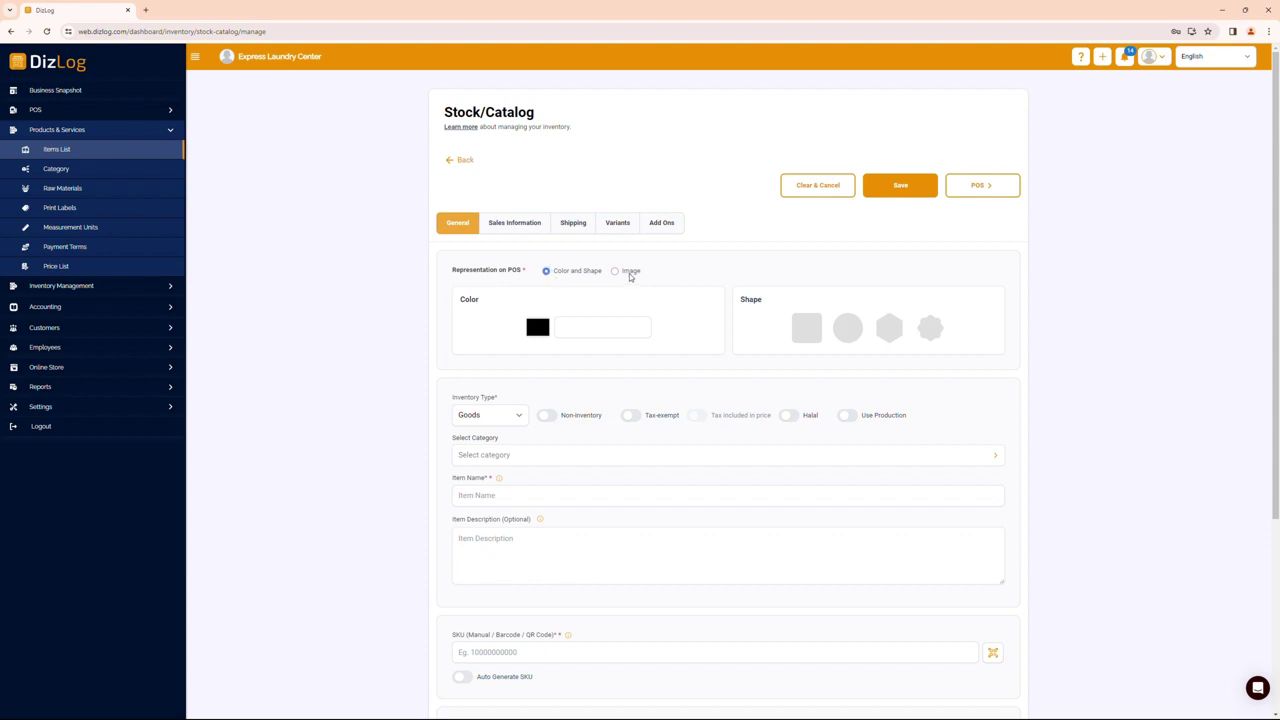
pyautogui.click(631, 274)
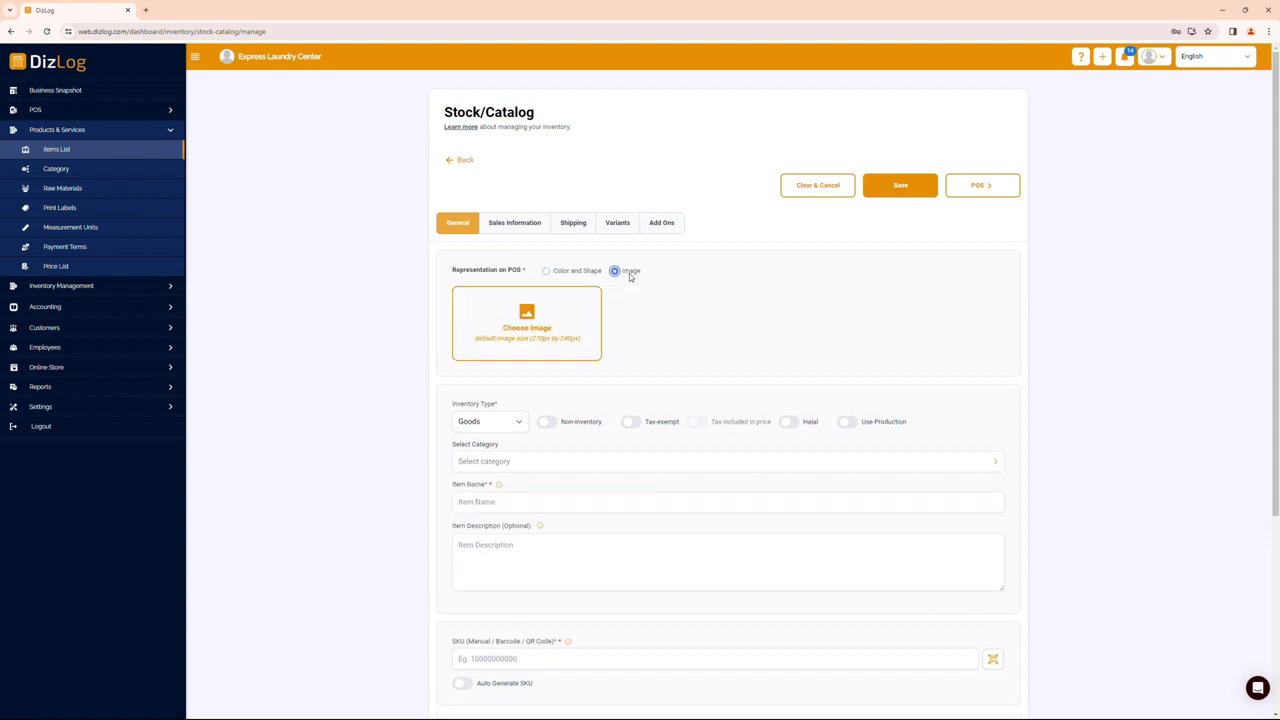
pyautogui.click(557, 323)
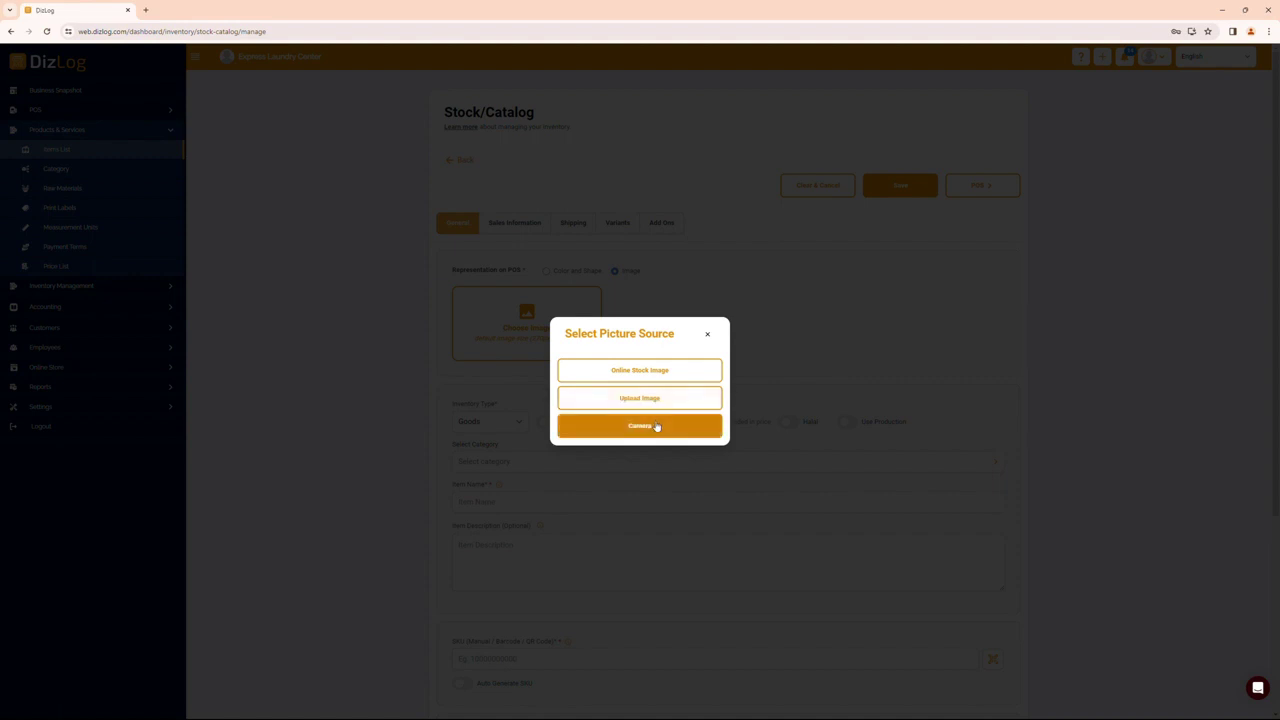
# - Attach the first 'Baby Clothes' online stock photo as the item's picture
pyautogui.click(651, 373)
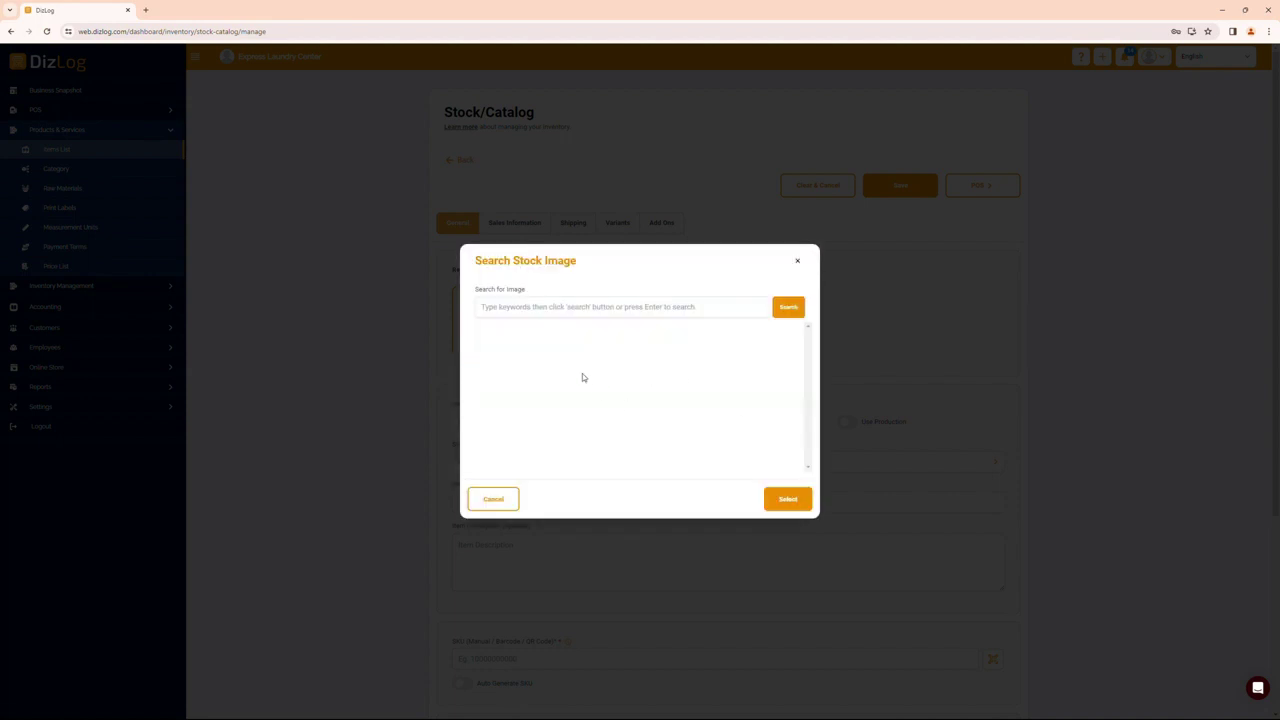
pyautogui.click(610, 305)
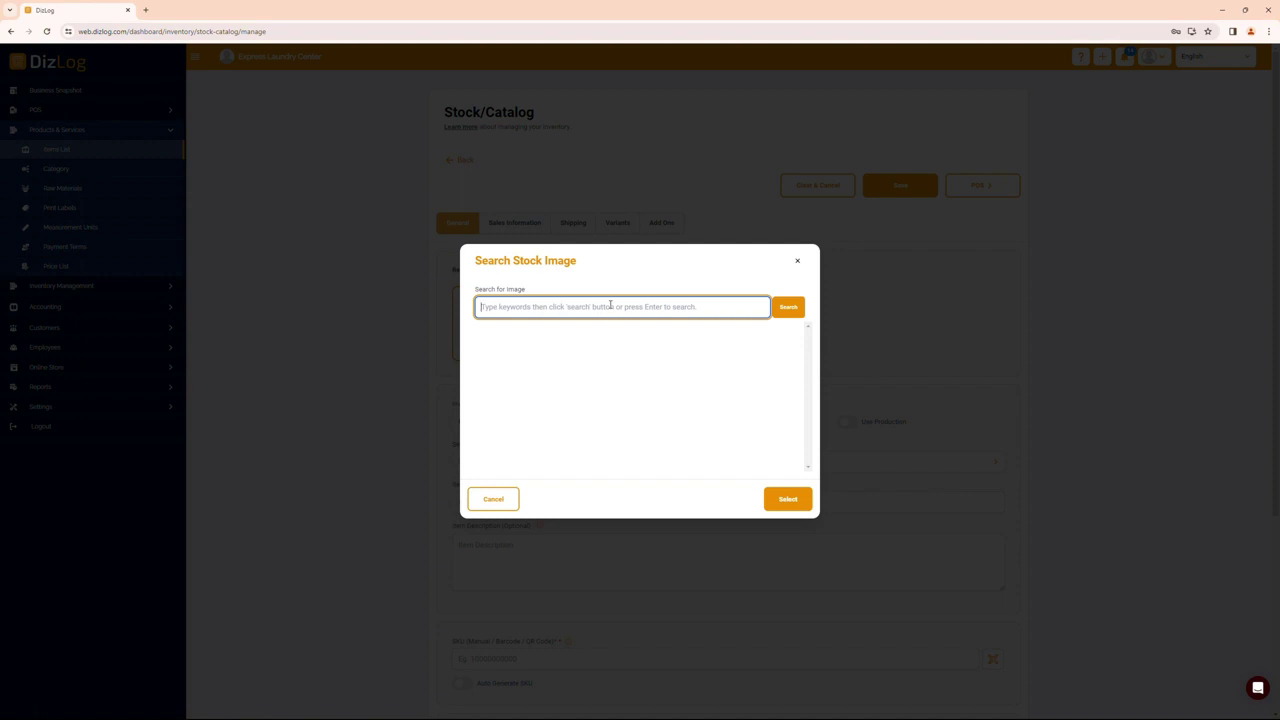
pyautogui.write('Baby Clothes')
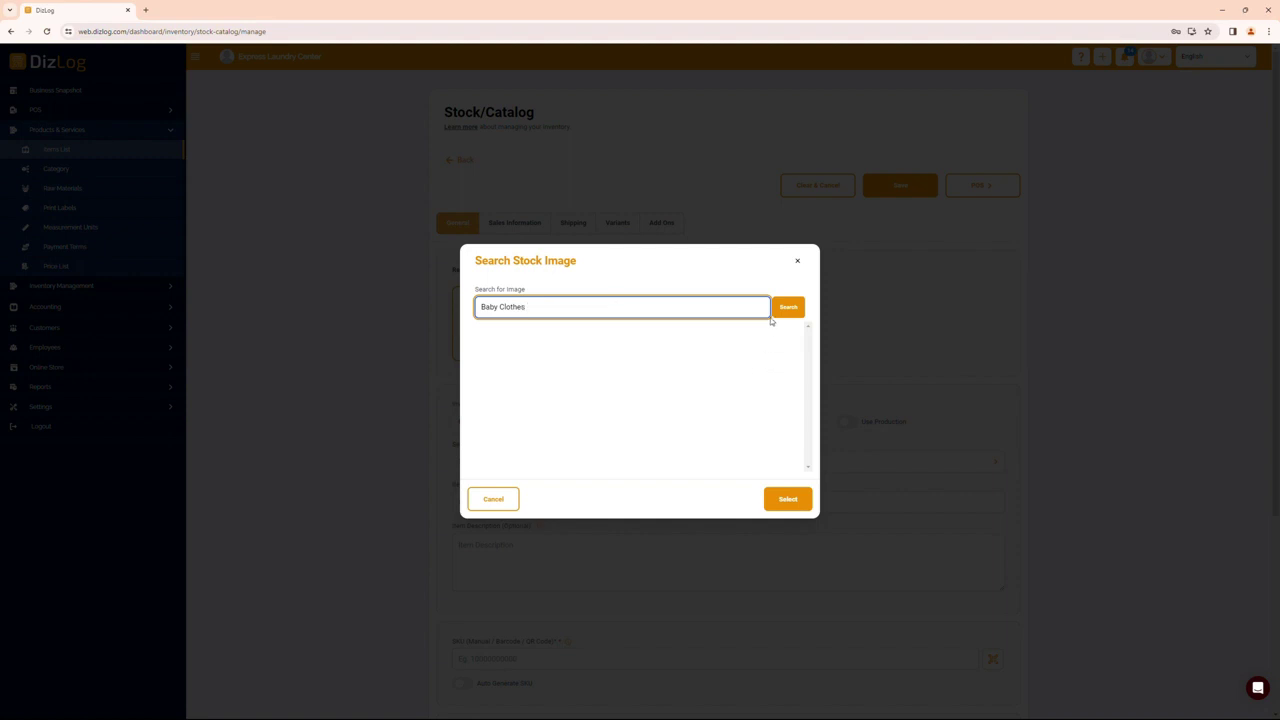
pyautogui.click(782, 310)
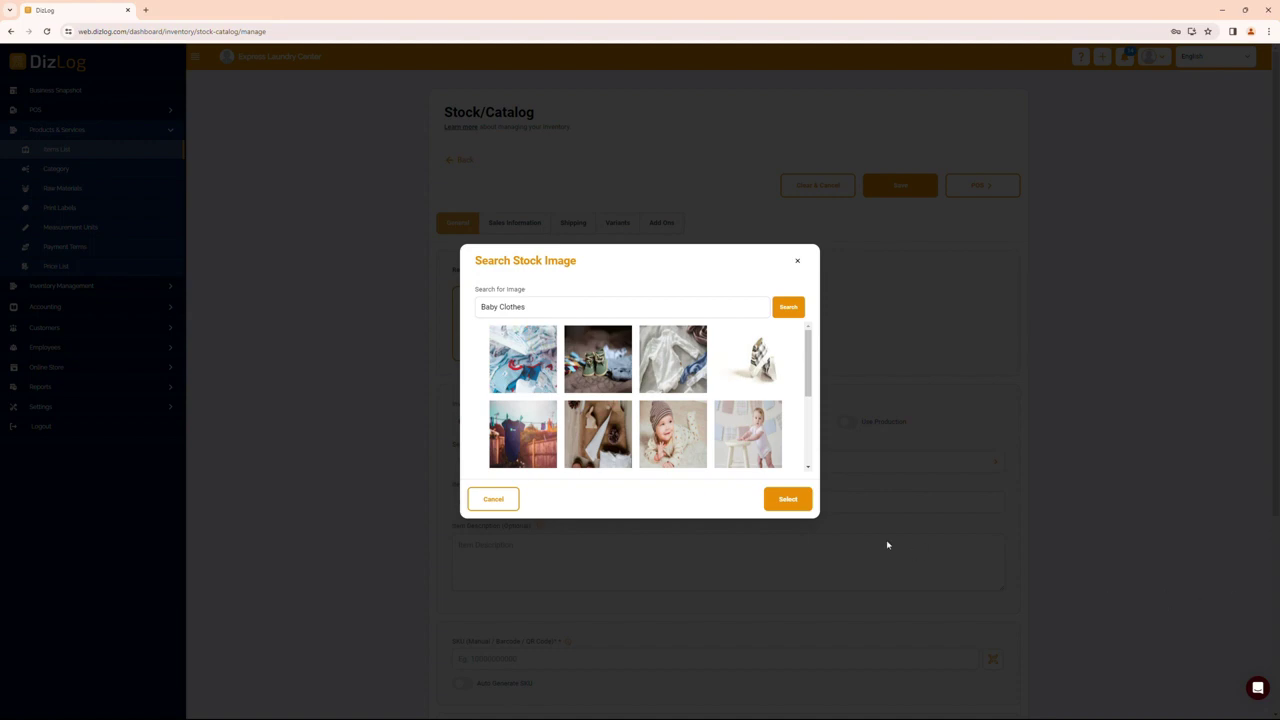
pyautogui.click(547, 373)
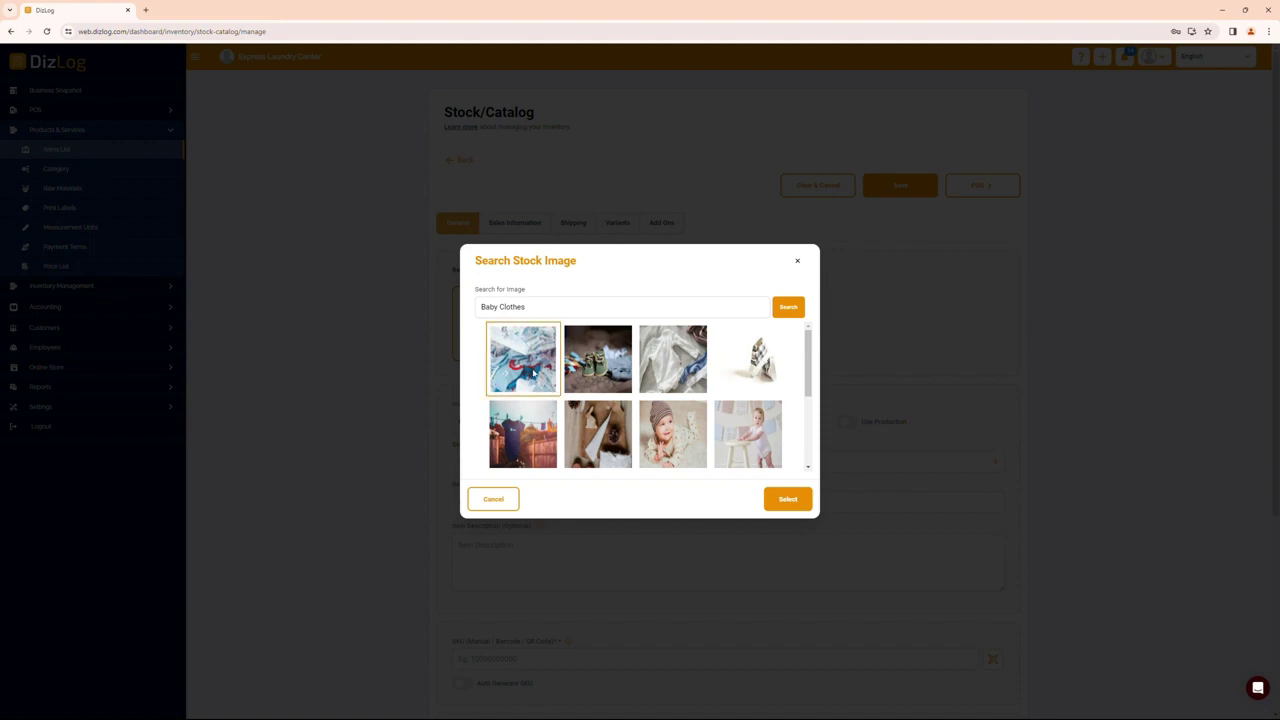
pyautogui.click(788, 500)
pyautogui.scroll(-1, 524, 403)
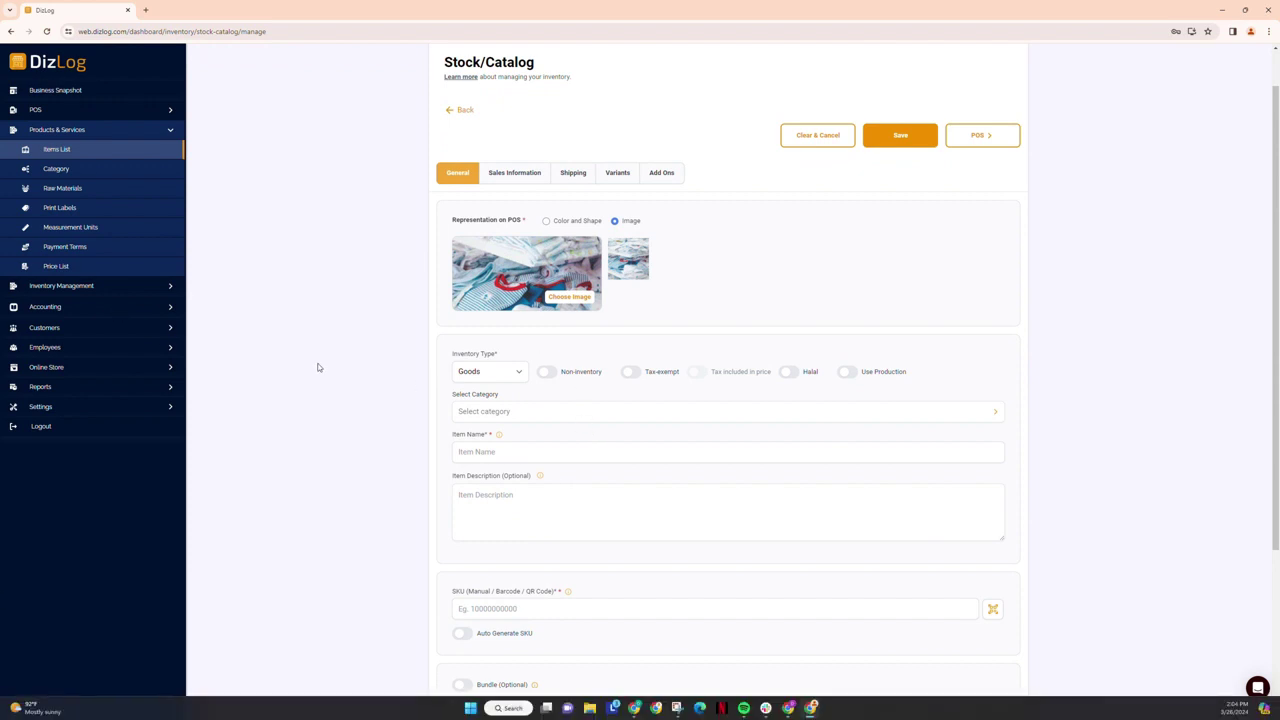
# - Mark the item Non-inventory and assign it the Baby Clothes category
pyautogui.click(512, 376)
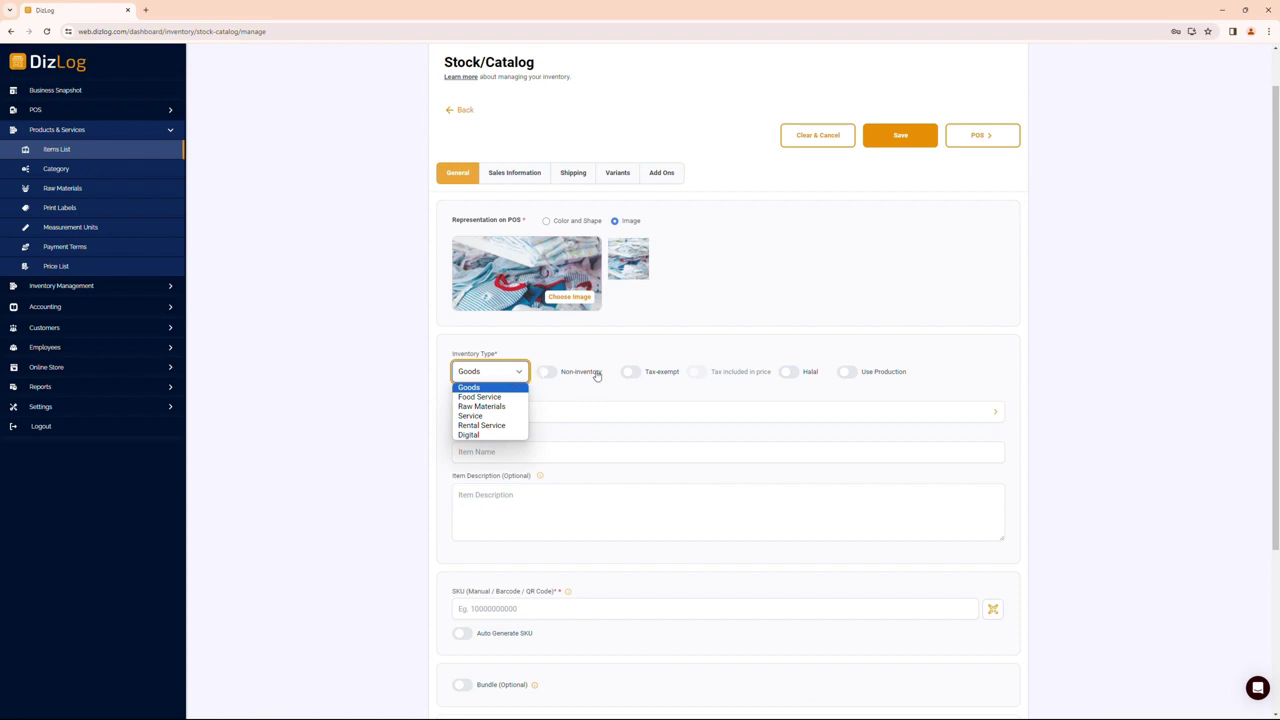
pyautogui.click(541, 375)
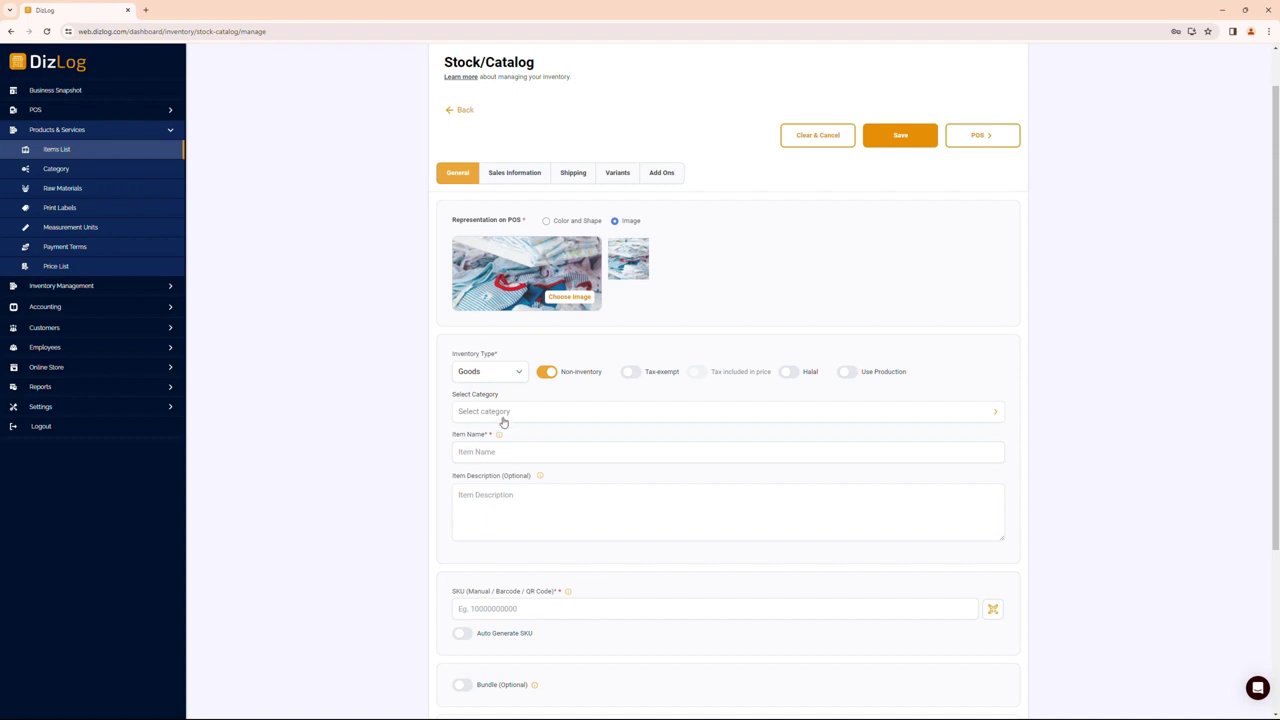
pyautogui.click(503, 418)
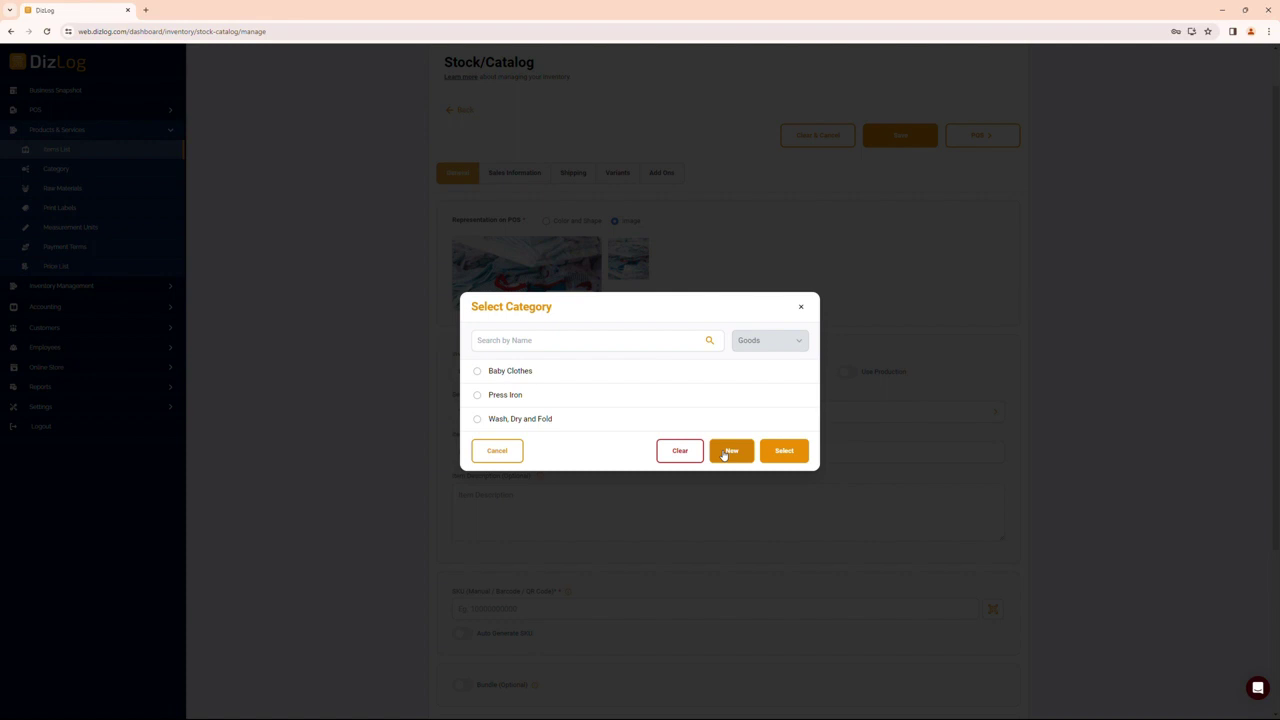
pyautogui.click(510, 376)
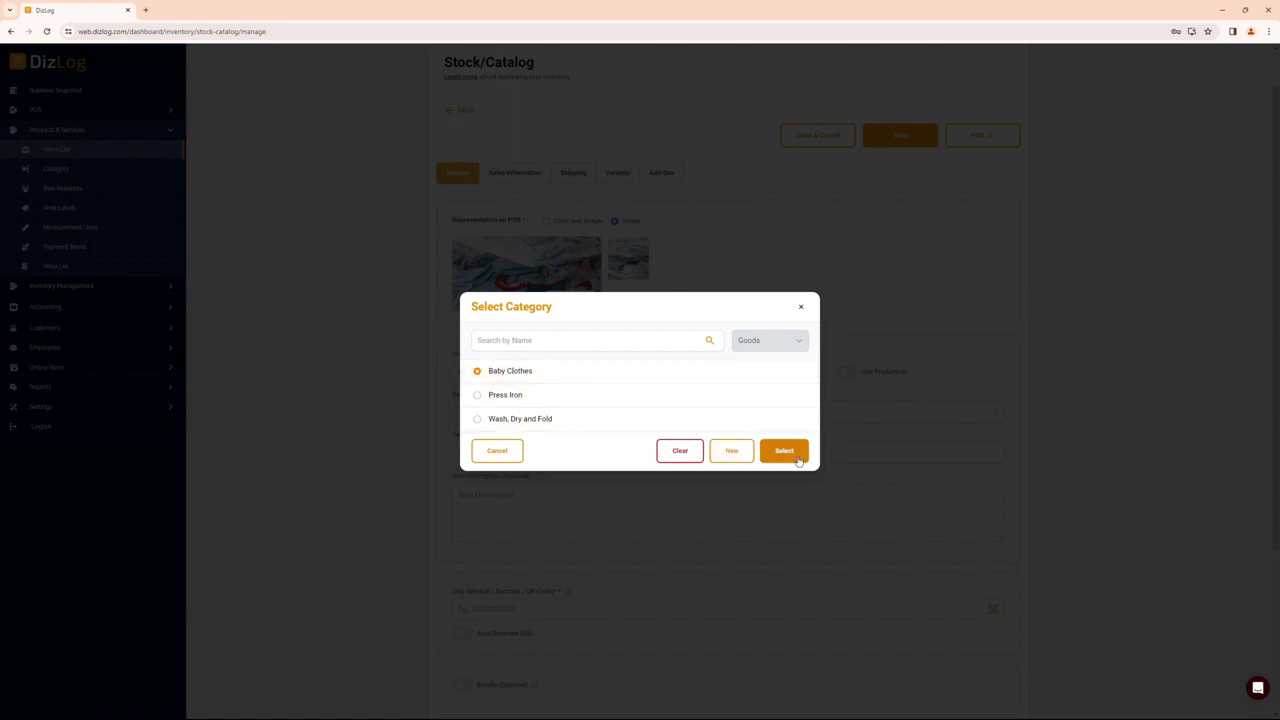
pyautogui.click(784, 450)
pyautogui.scroll(-2, 652, 474)
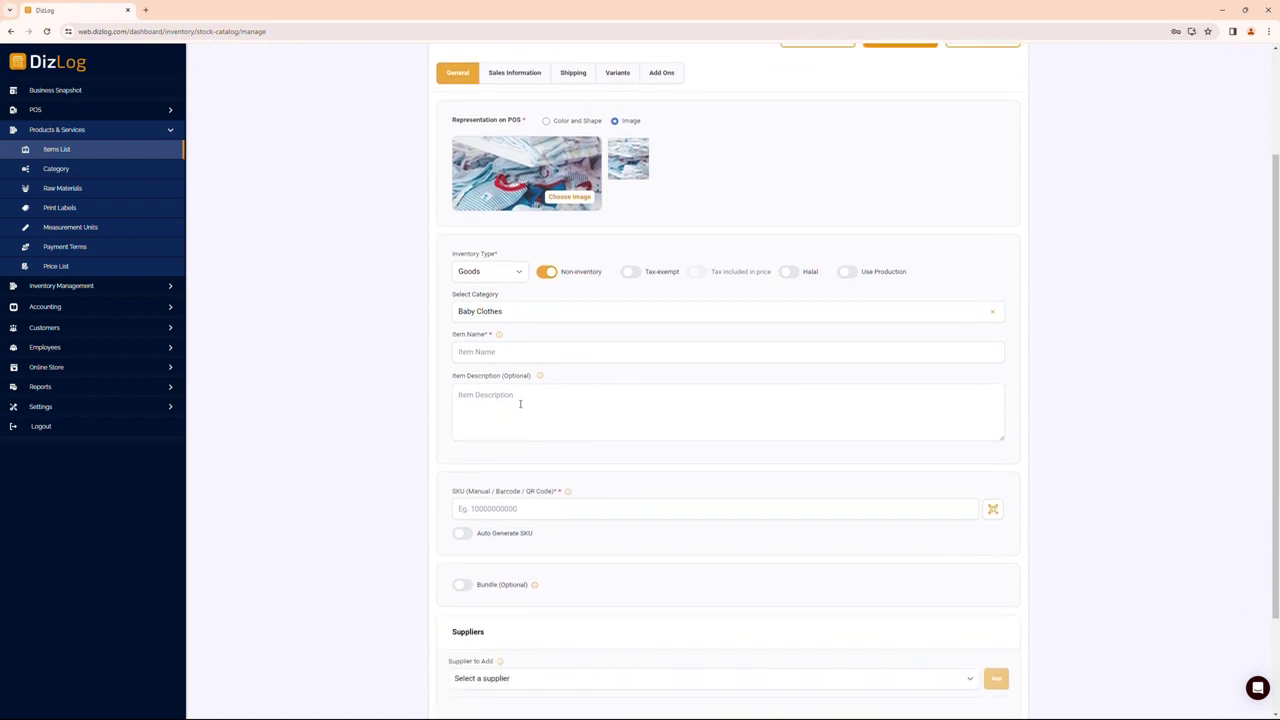
# - Name the item 'Baby Tshirts', leaving the description empty
pyautogui.click(522, 350)
pyautogui.write('Baby Ts')
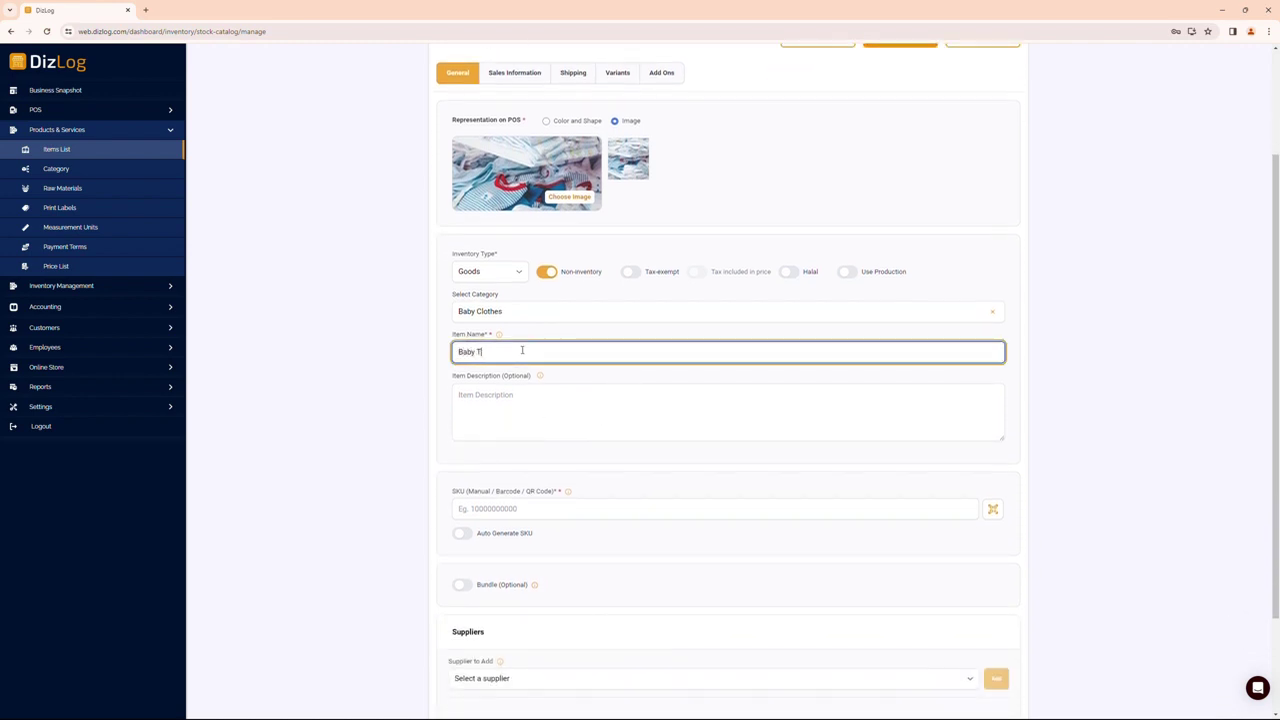
pyautogui.write('hirts')
pyautogui.click(517, 433)
pyautogui.scroll(-1, 530, 451)
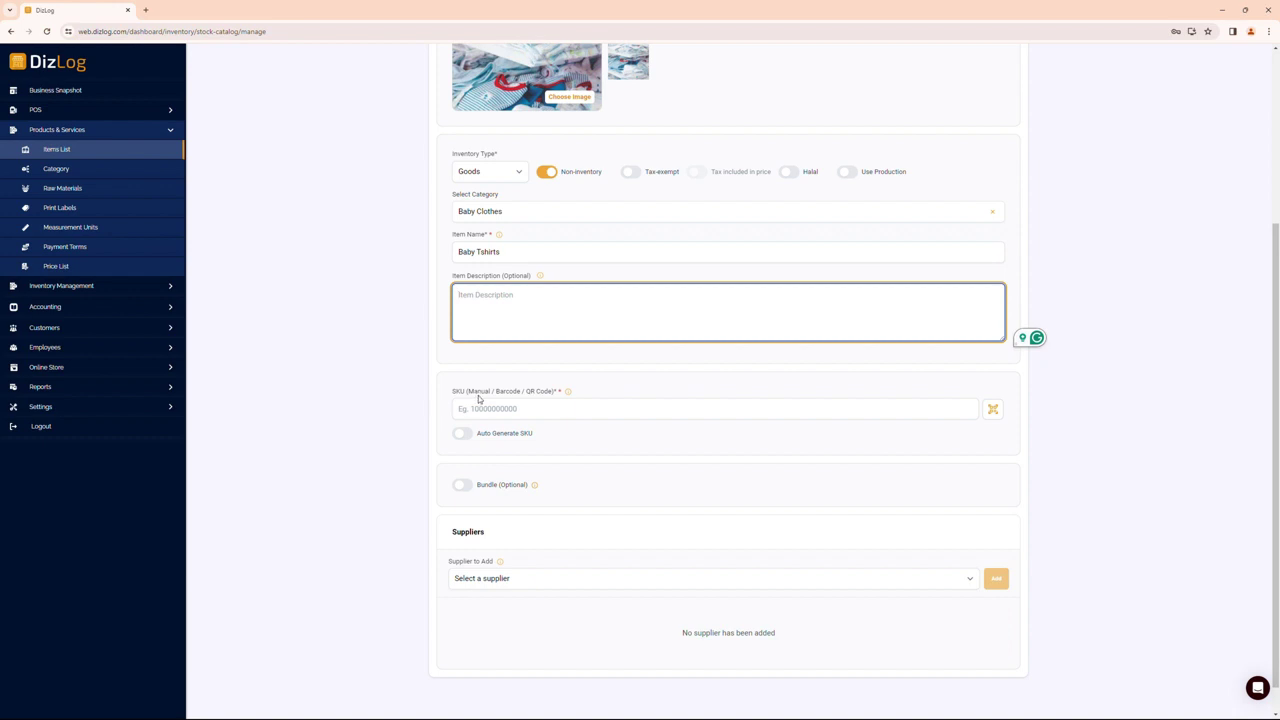
# - Turn on Auto Generate SKU so the item gets SKU 42283100
pyautogui.click(467, 392)
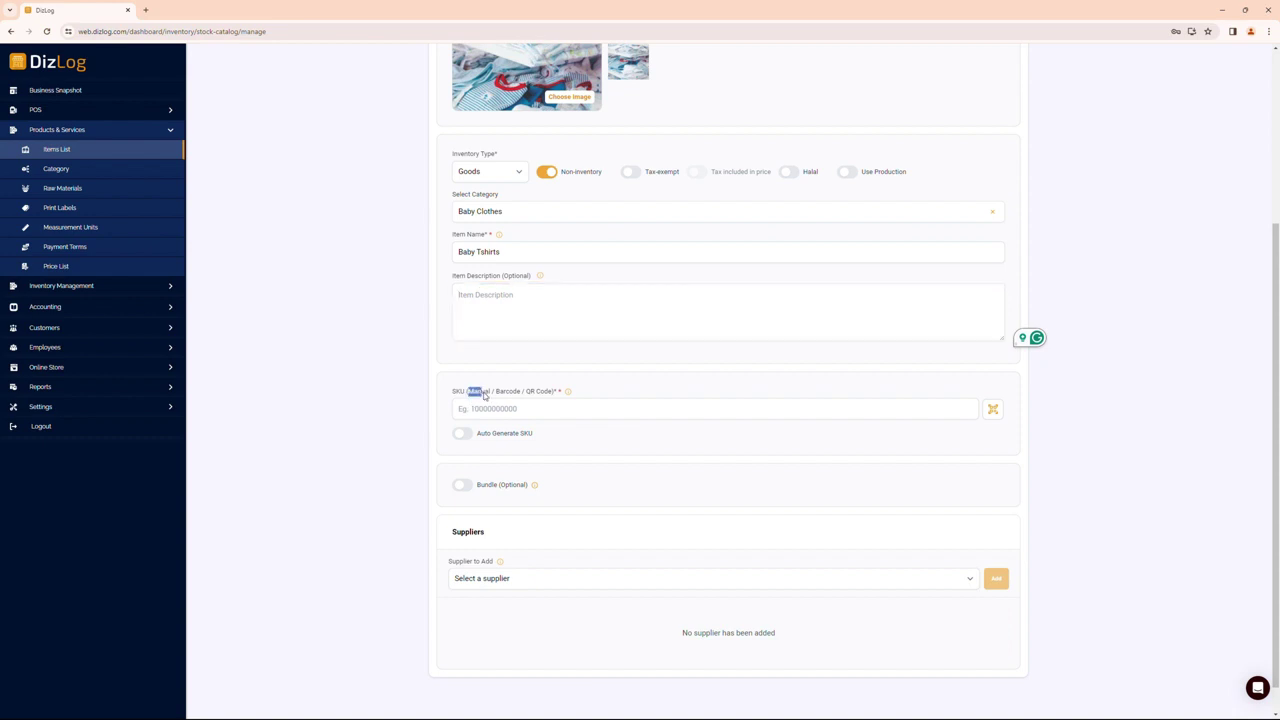
pyautogui.moveTo(467, 392); pyautogui.dragTo(514, 399)
pyautogui.click(460, 438)
pyautogui.scroll(-1, 472, 444)
pyautogui.scroll(5, 490, 450)
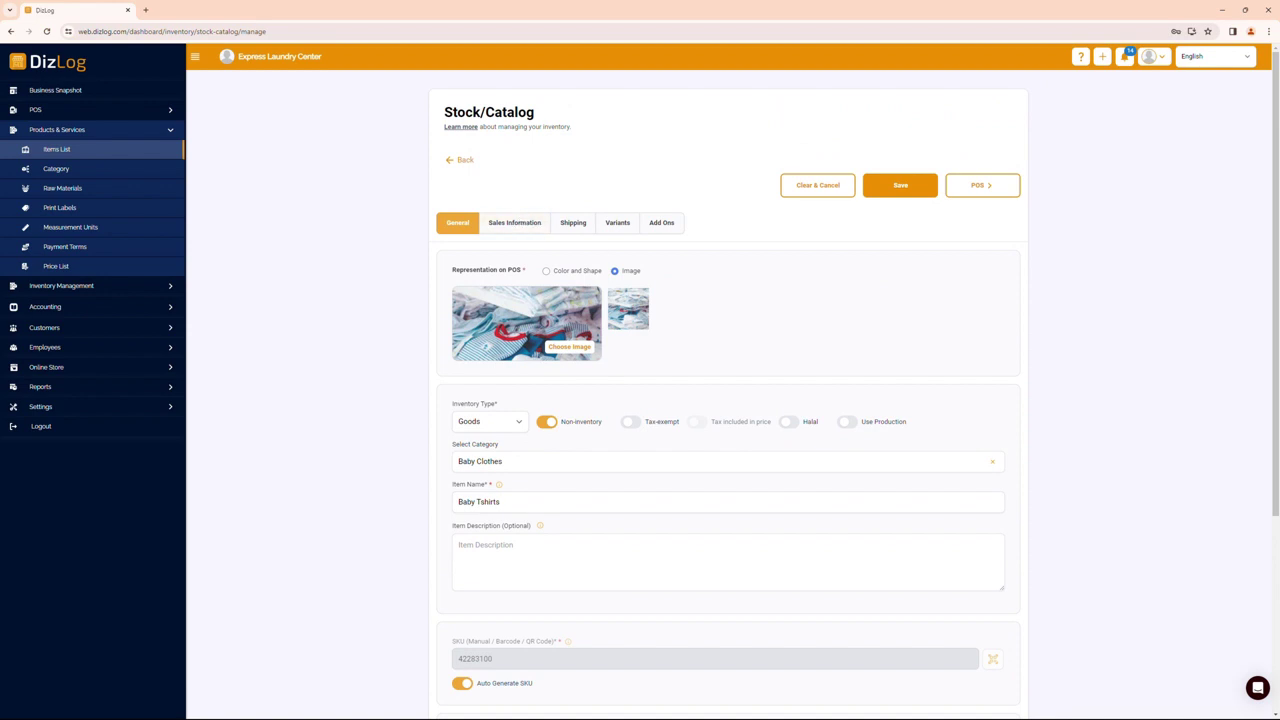
# - Set the item's selling unit of measurement to Per kilogram
pyautogui.click(511, 229)
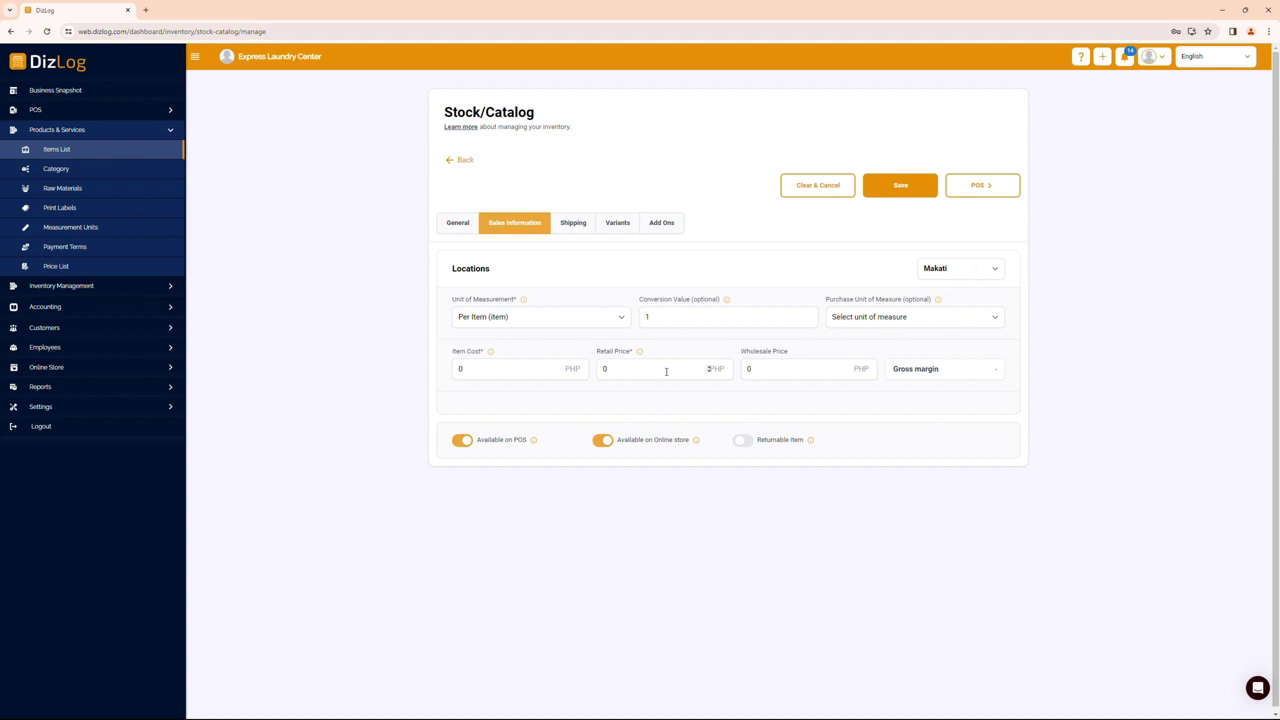
pyautogui.click(516, 320)
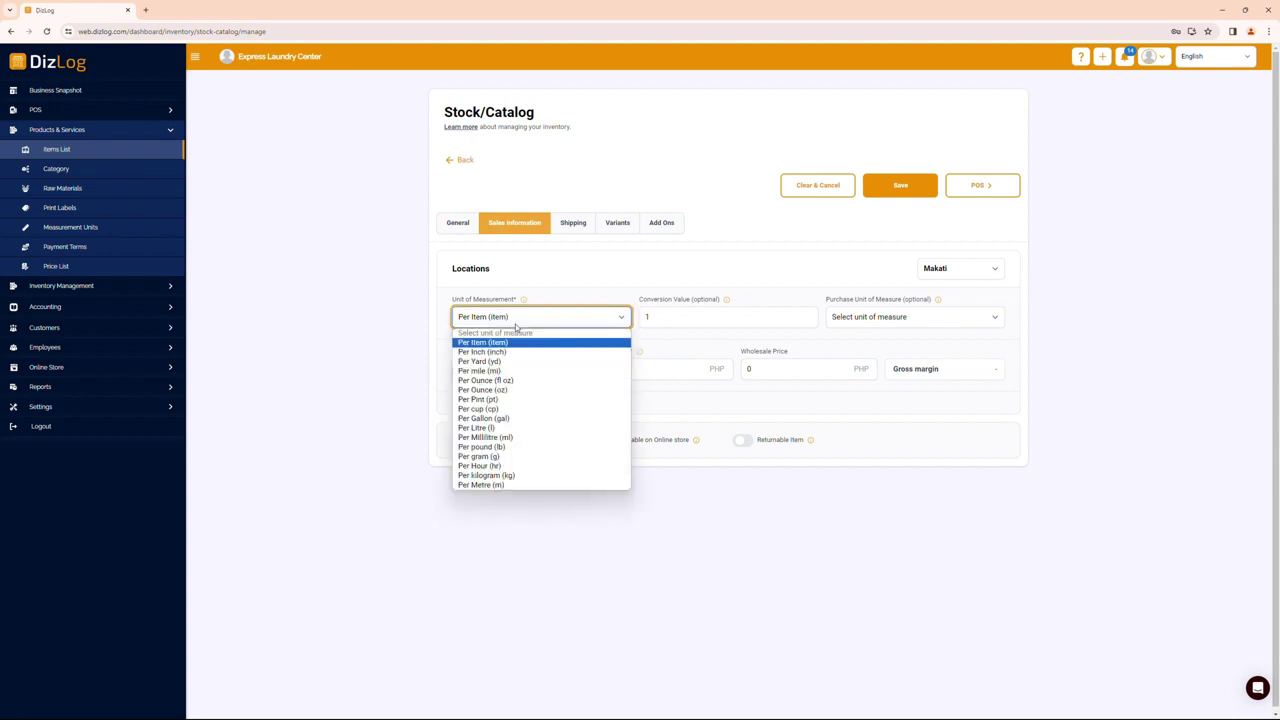
pyautogui.moveTo(728, 317)
pyautogui.click(694, 320)
pyautogui.click(885, 322)
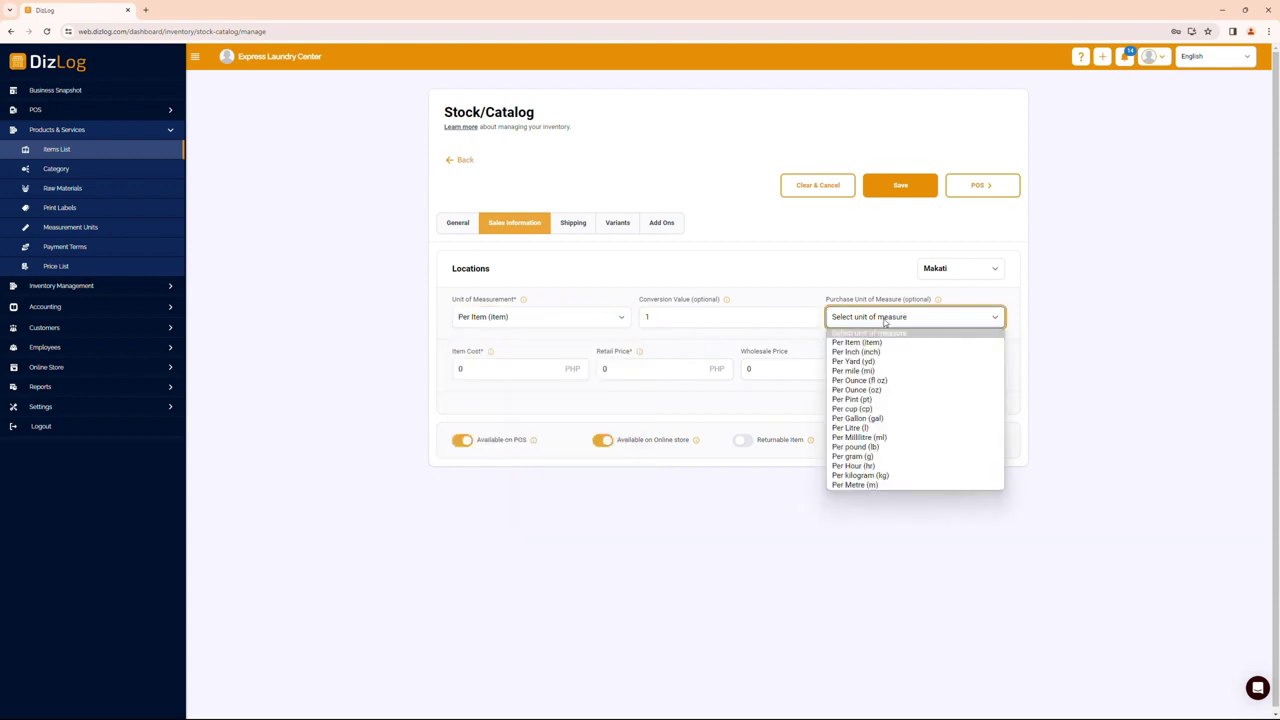
pyautogui.click(536, 319)
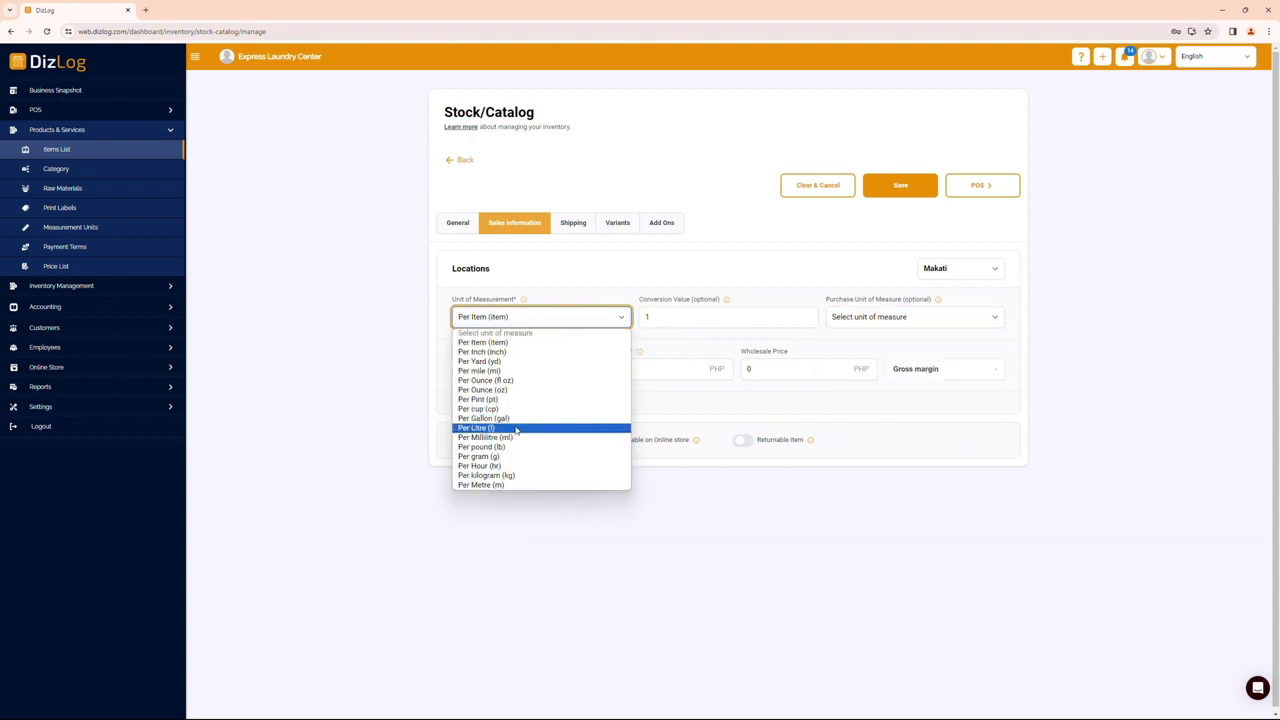
pyautogui.click(501, 476)
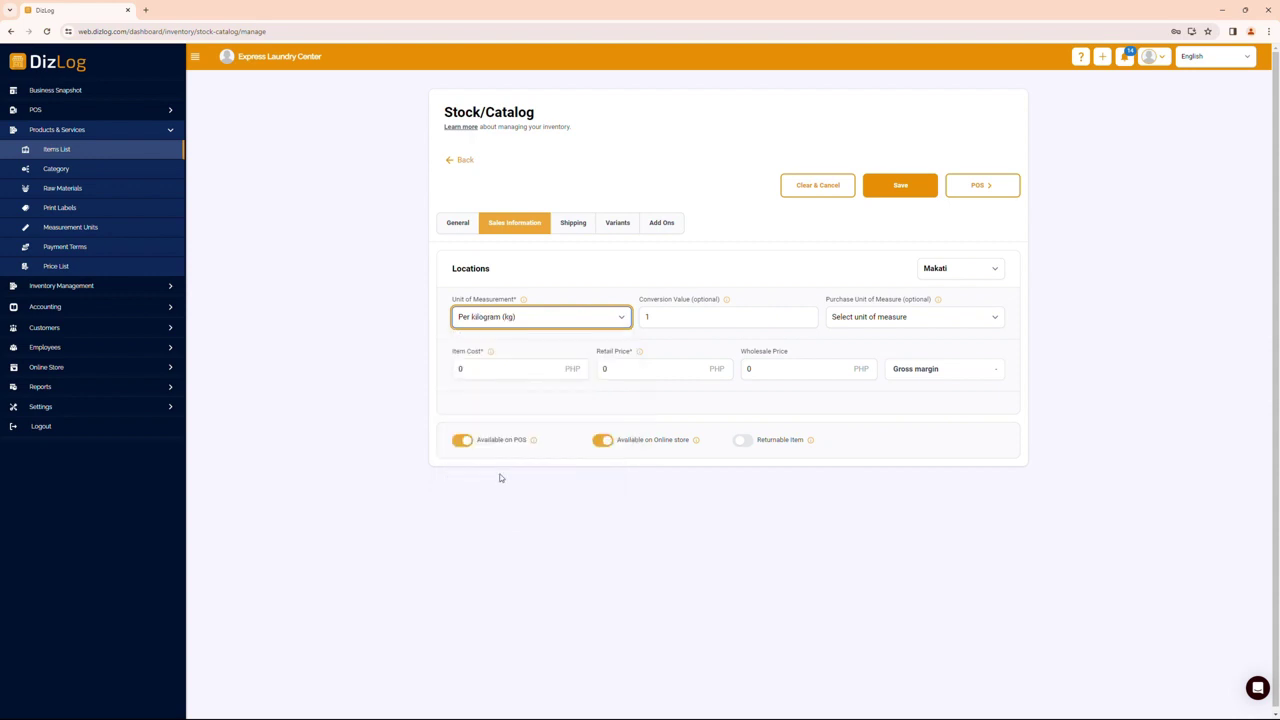
# - Set the item cost to 150 and the retail price to 250
pyautogui.click(481, 368)
pyautogui.moveTo(462, 368); pyautogui.dragTo(443, 370)
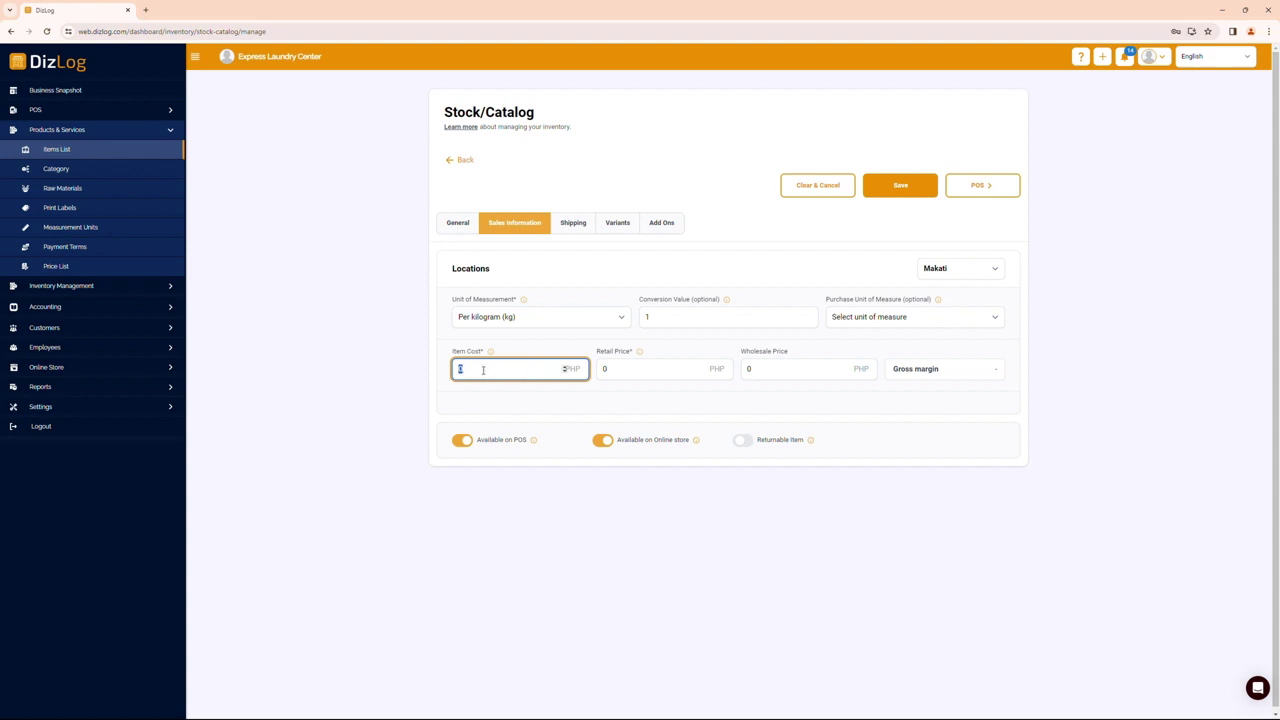
pyautogui.write('150')
pyautogui.click(634, 369)
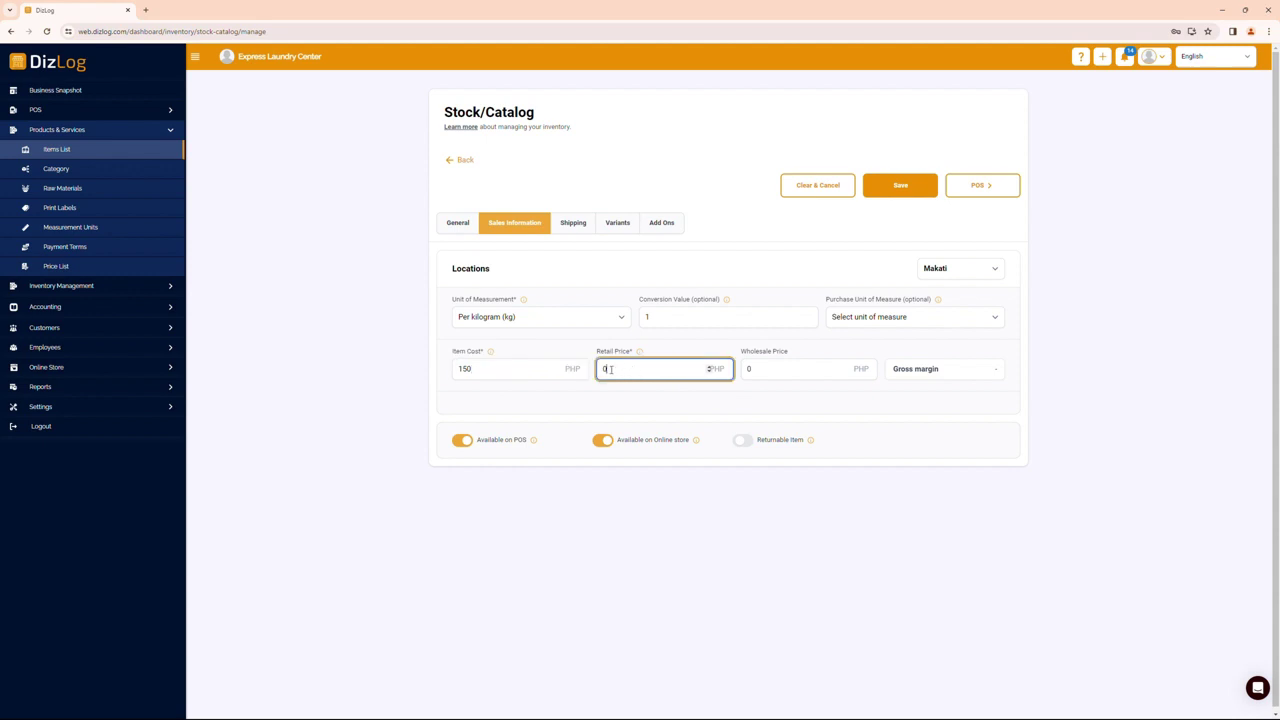
pyautogui.doubleClick(609, 369)
pyautogui.write('250')
pyautogui.moveTo(745, 358); pyautogui.dragTo(770, 357)
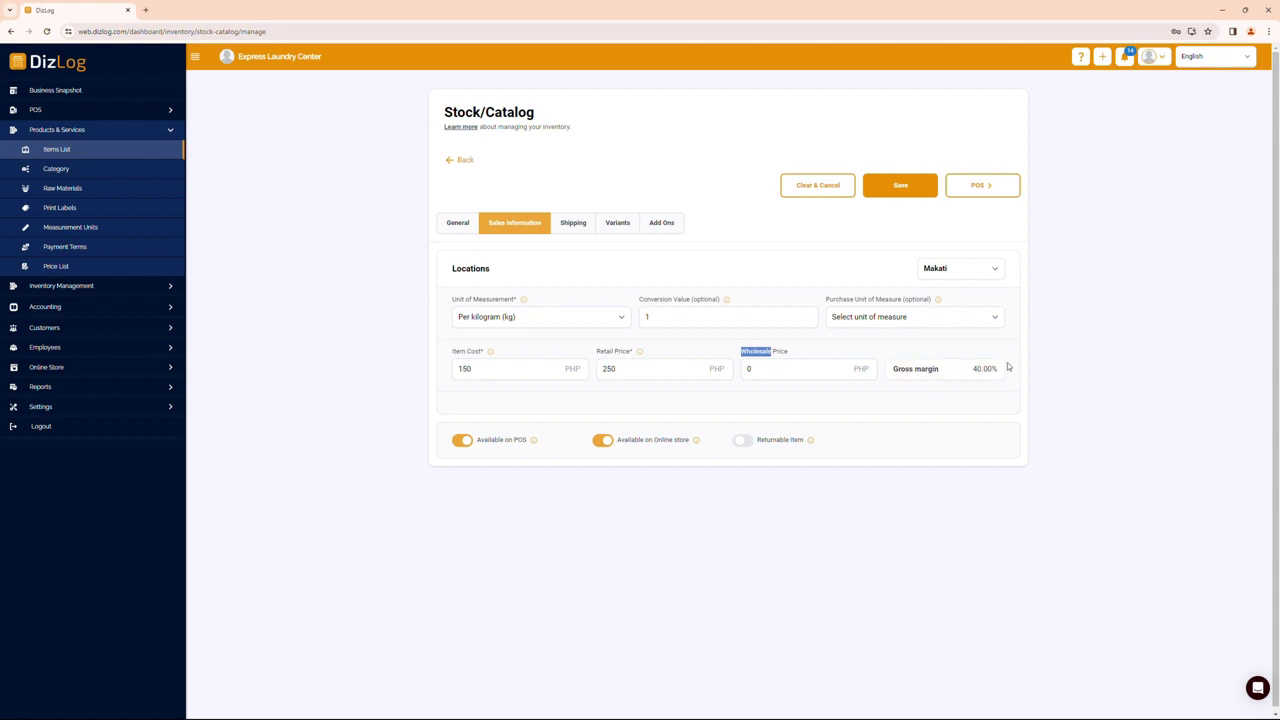
pyautogui.click(646, 411)
# - Leave the Shipping weight and dimensions blank and bring up the empty Variants section
pyautogui.click(588, 223)
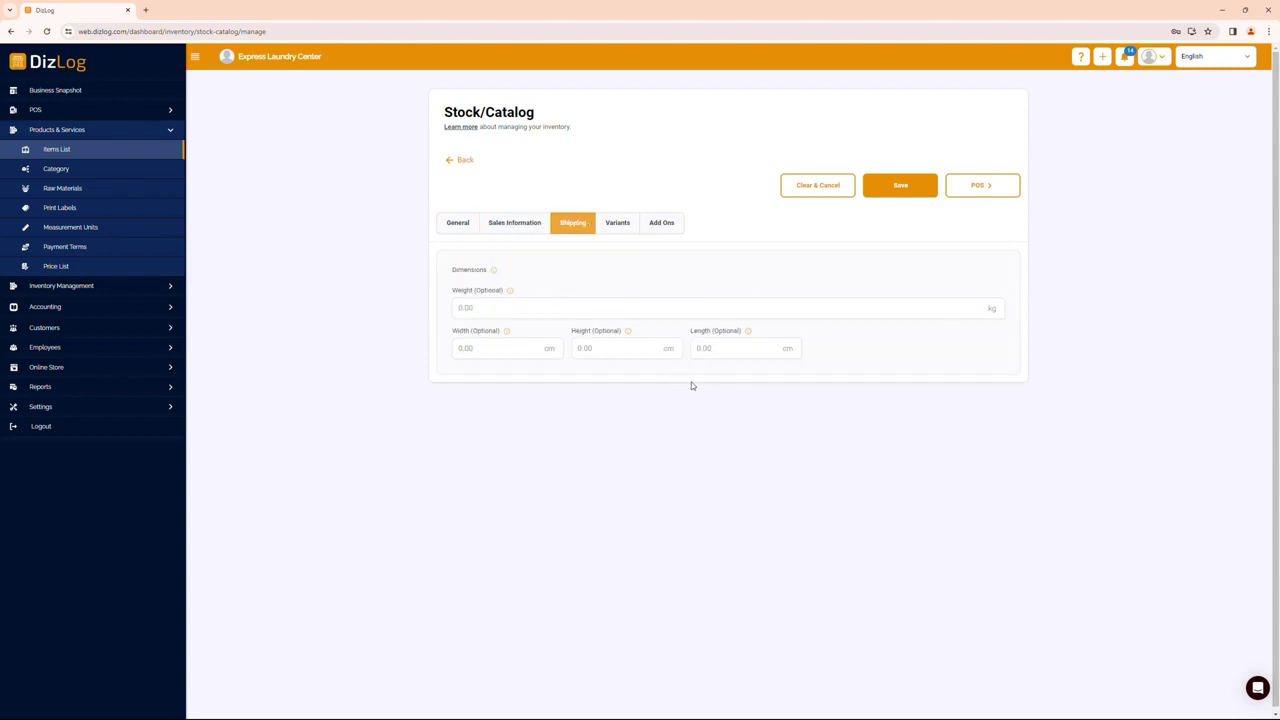
pyautogui.click(479, 304)
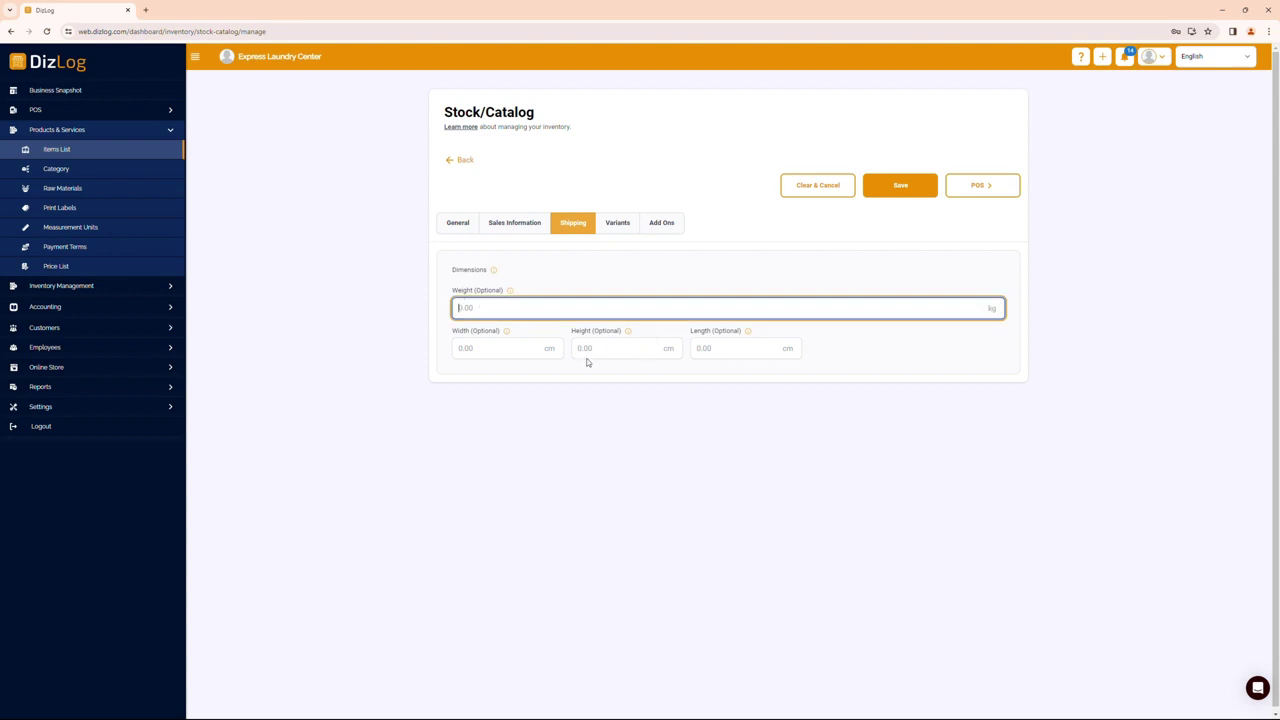
pyautogui.click(618, 223)
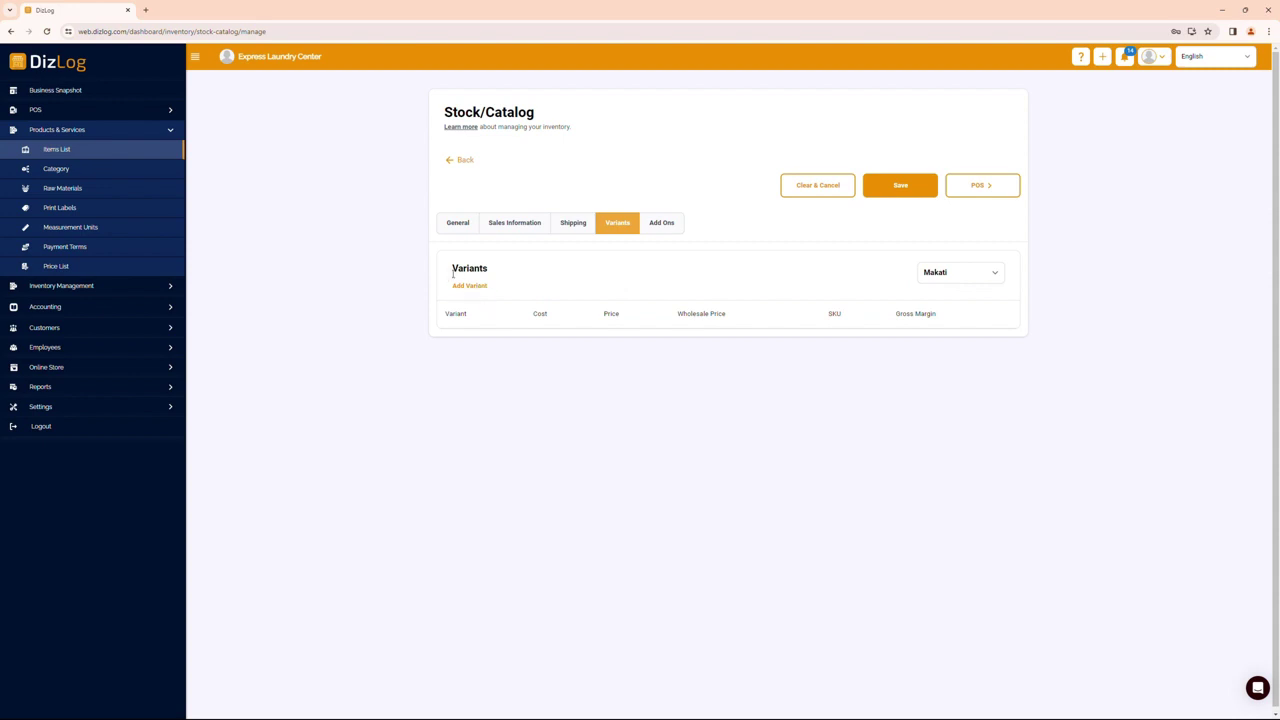
# - Add a Color variant (typed as 'Cloolor') with options White and Colored
pyautogui.click(465, 289)
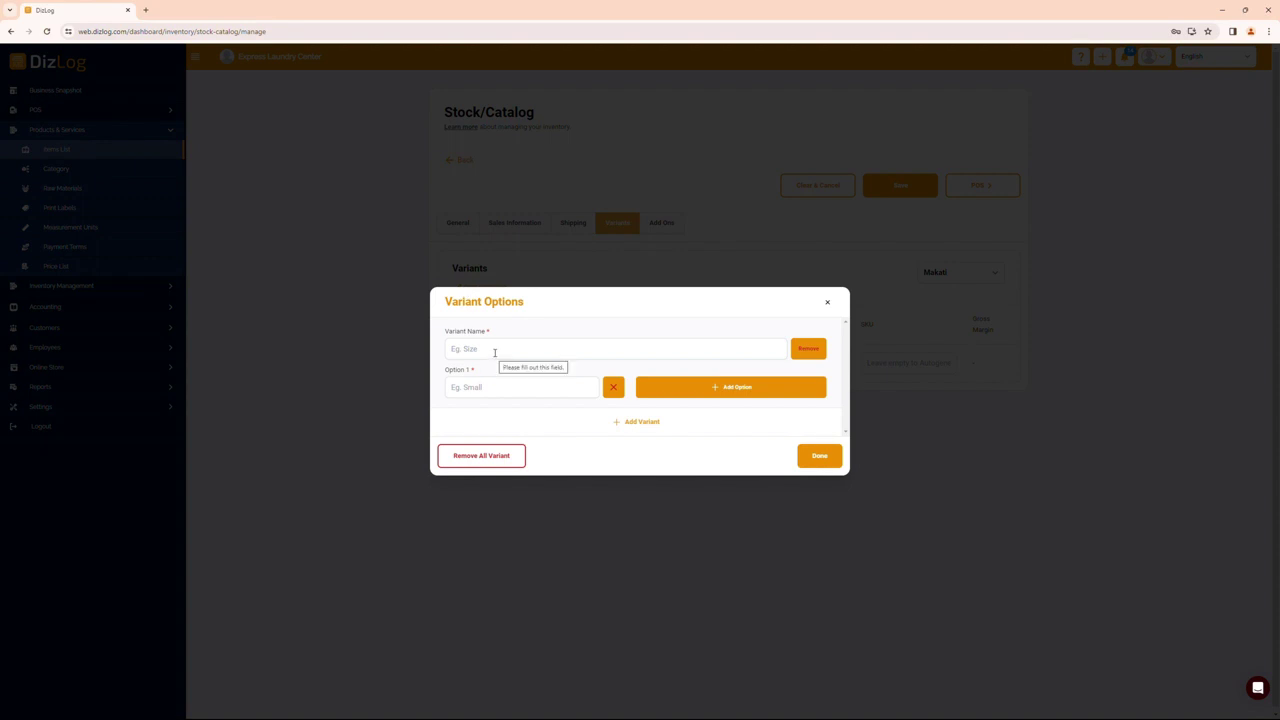
pyautogui.click(494, 352)
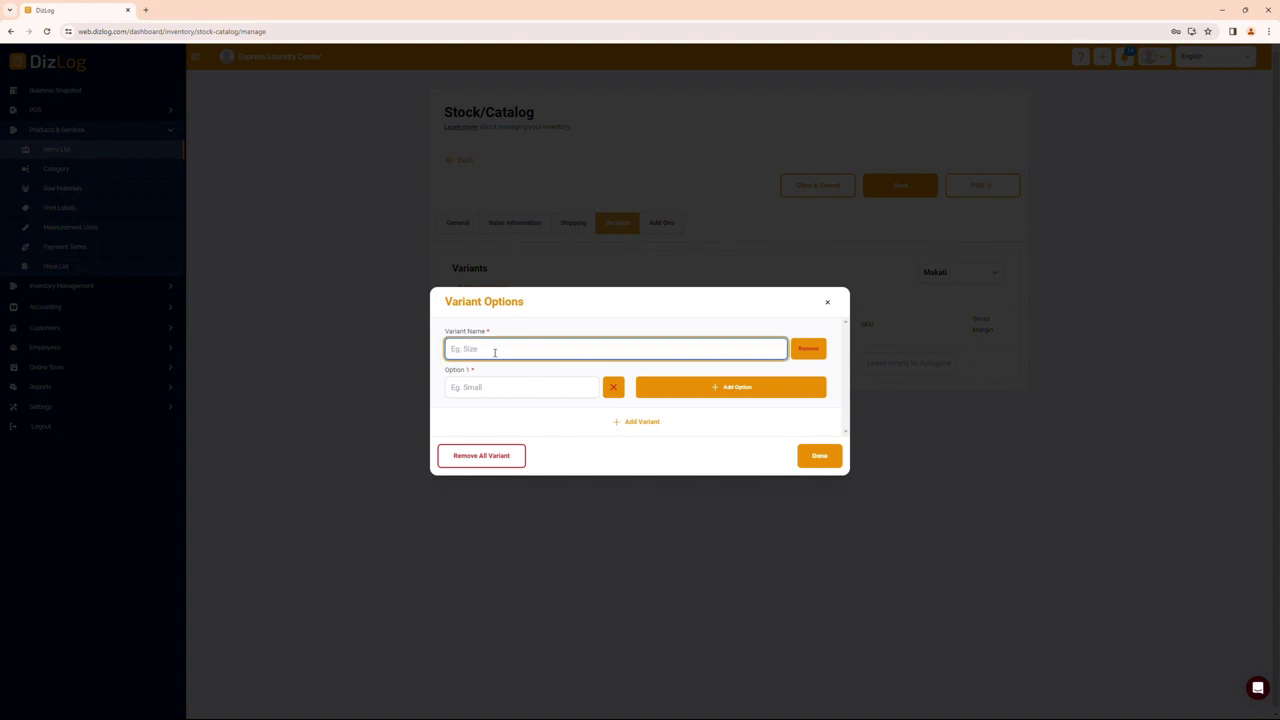
pyautogui.write('Clo')
pyautogui.write('olor')
pyautogui.click(505, 394)
pyautogui.write('White')
pyautogui.click(735, 392)
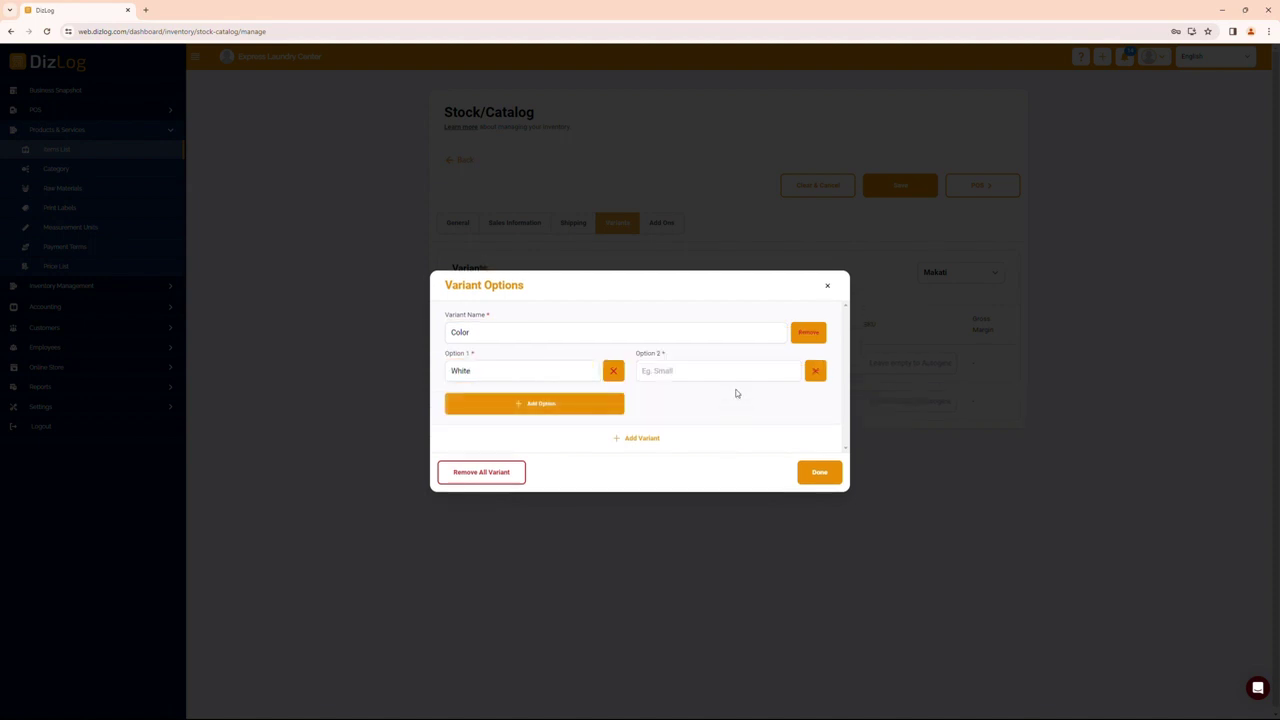
pyautogui.write('Colored')
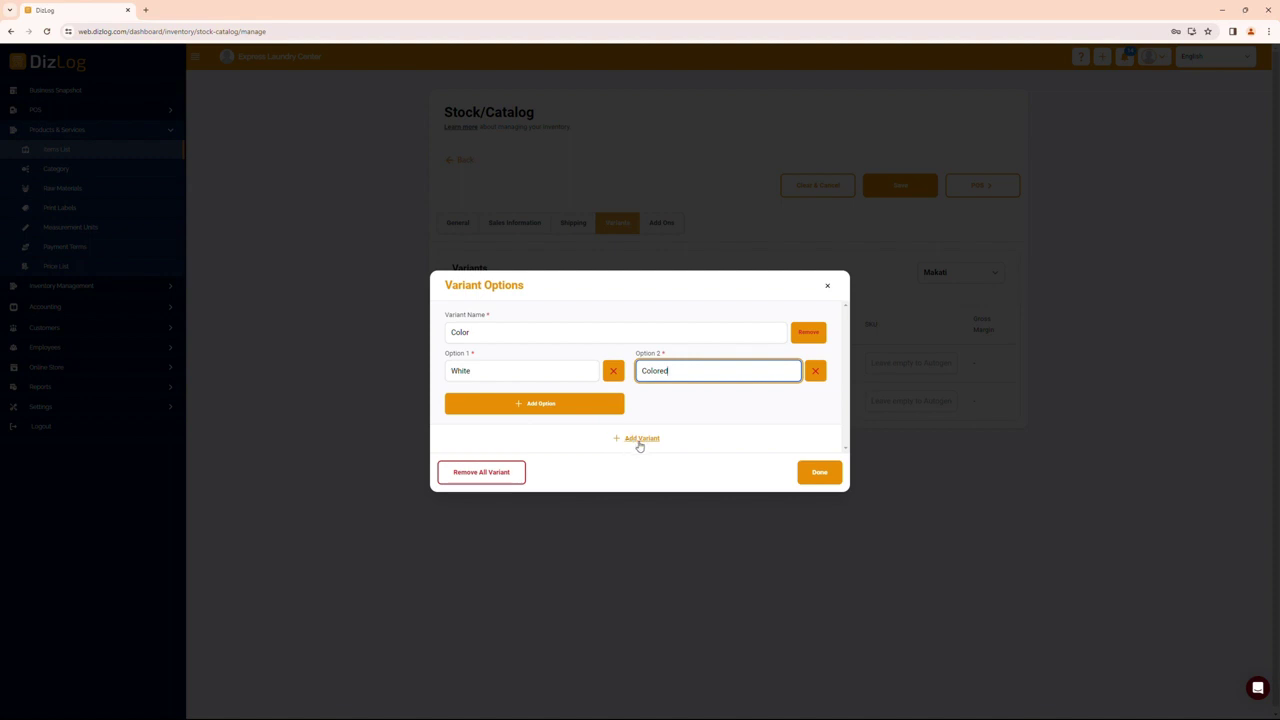
# - Finish the Color variants and enter cost 150 for White and 200 for Colored
pyautogui.click(836, 483)
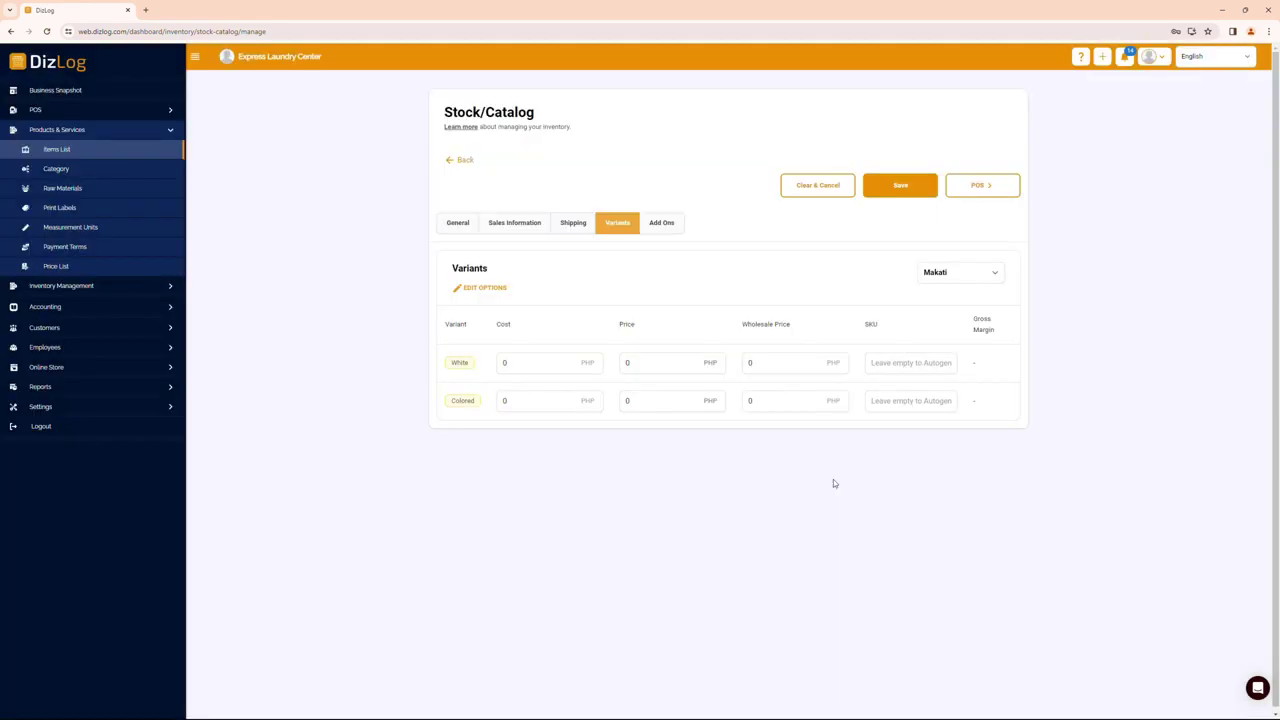
pyautogui.click(526, 363)
pyautogui.press('BackSpace')
pyautogui.write('3')
pyautogui.write('50')
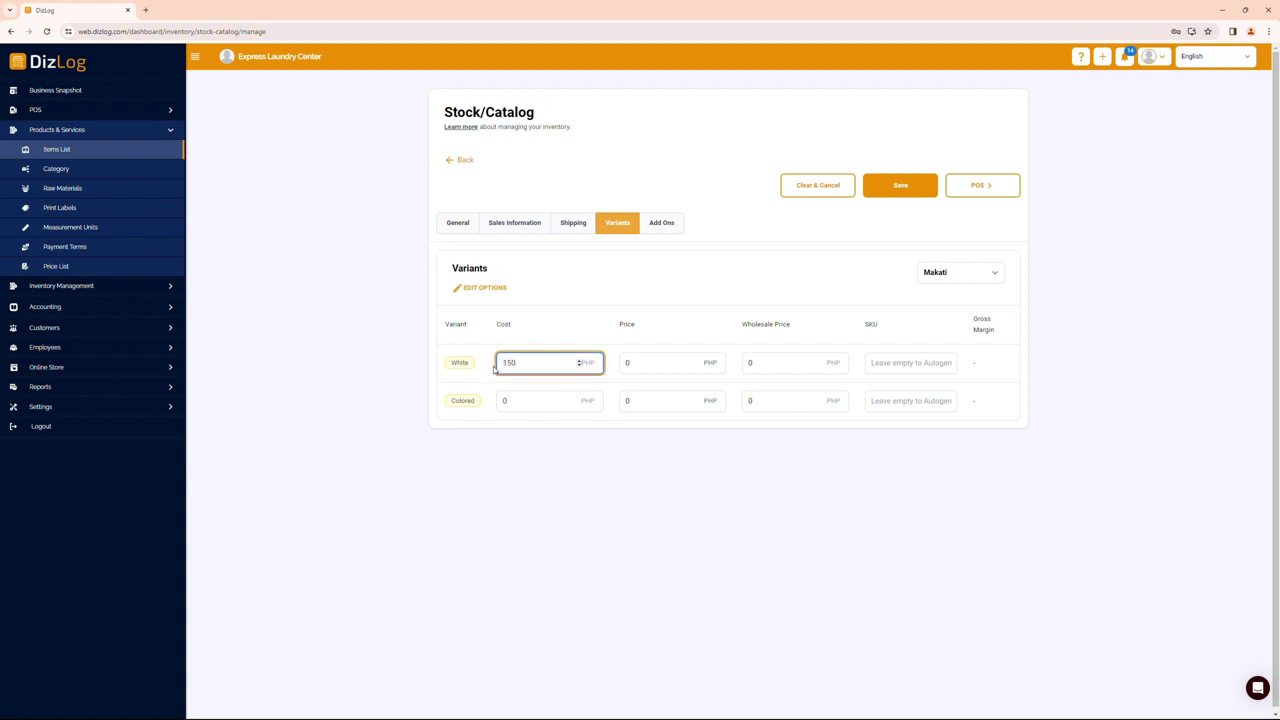
pyautogui.moveTo(530, 401); pyautogui.dragTo(472, 403)
pyautogui.write('500')
pyautogui.press('BackSpace')
pyautogui.press('BackSpace')
pyautogui.write('00')
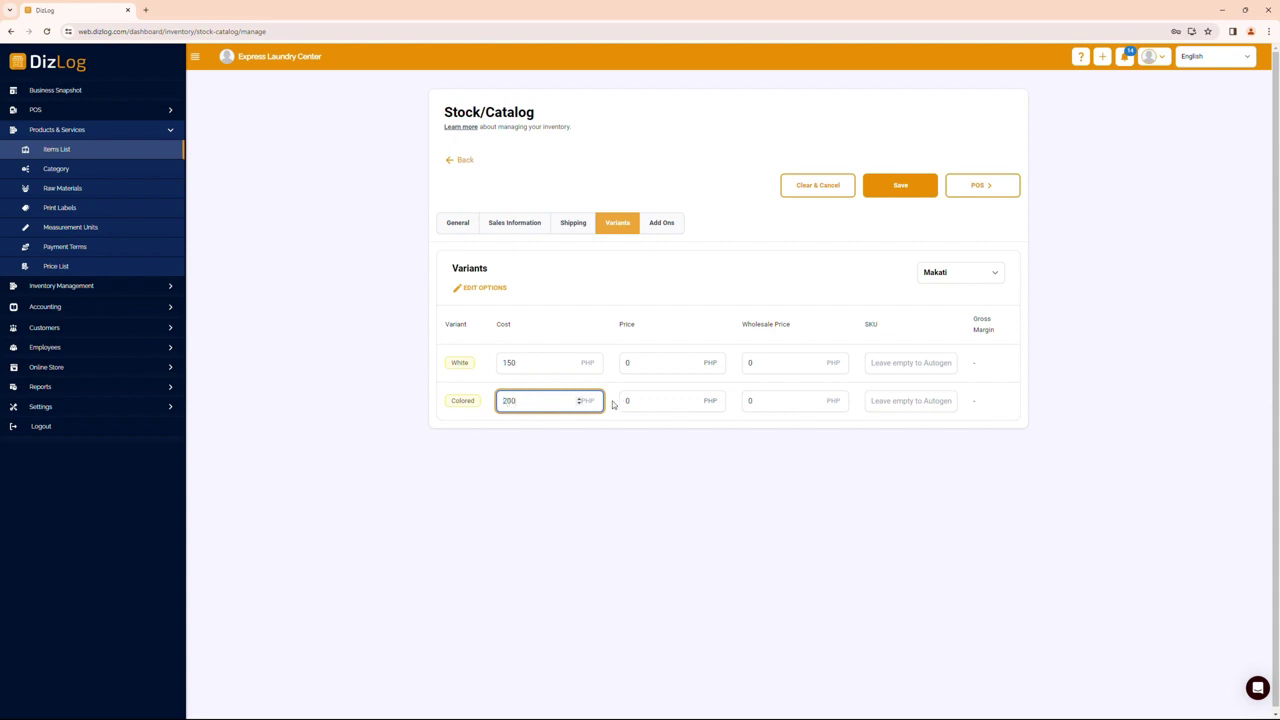
# - Price Colored at 300 and White at 250, then save Baby Tshirts
pyautogui.click(636, 400)
pyautogui.write('200')
pyautogui.press('BackSpace')
pyautogui.press('BackSpace')
pyautogui.press('BackSpace')
pyautogui.write('3000')
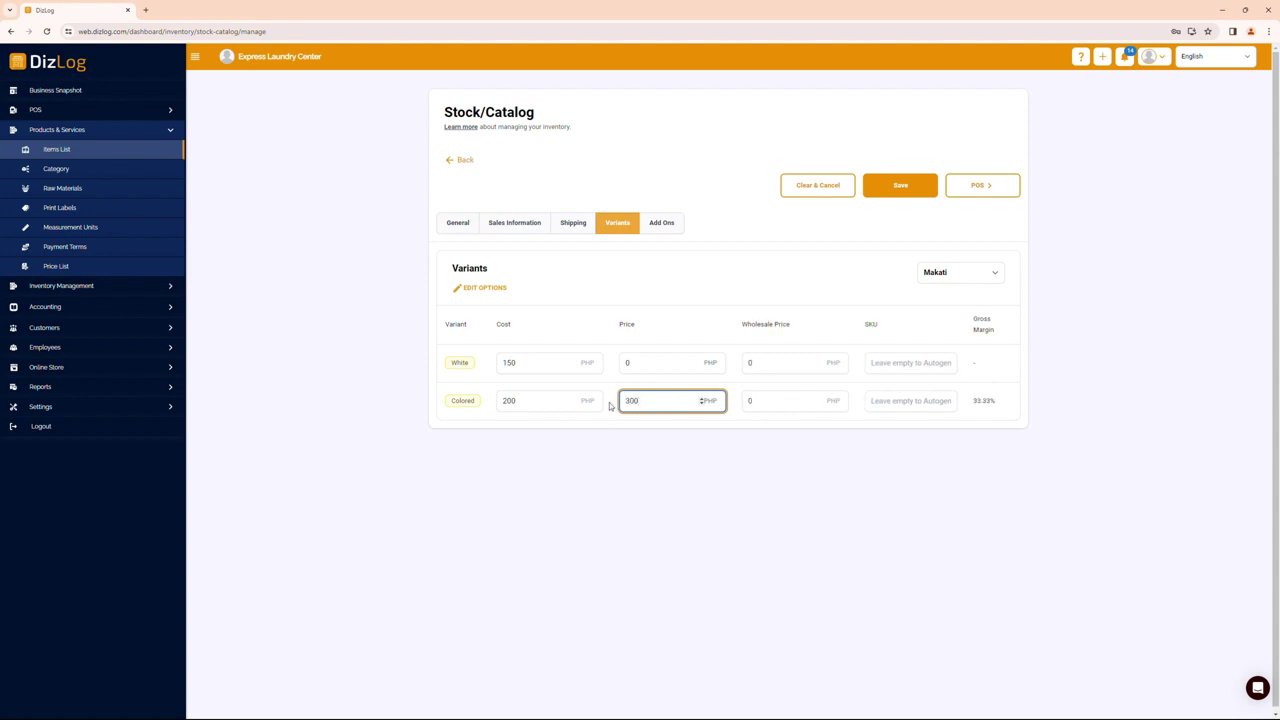
pyautogui.click(674, 364)
pyautogui.write('250')
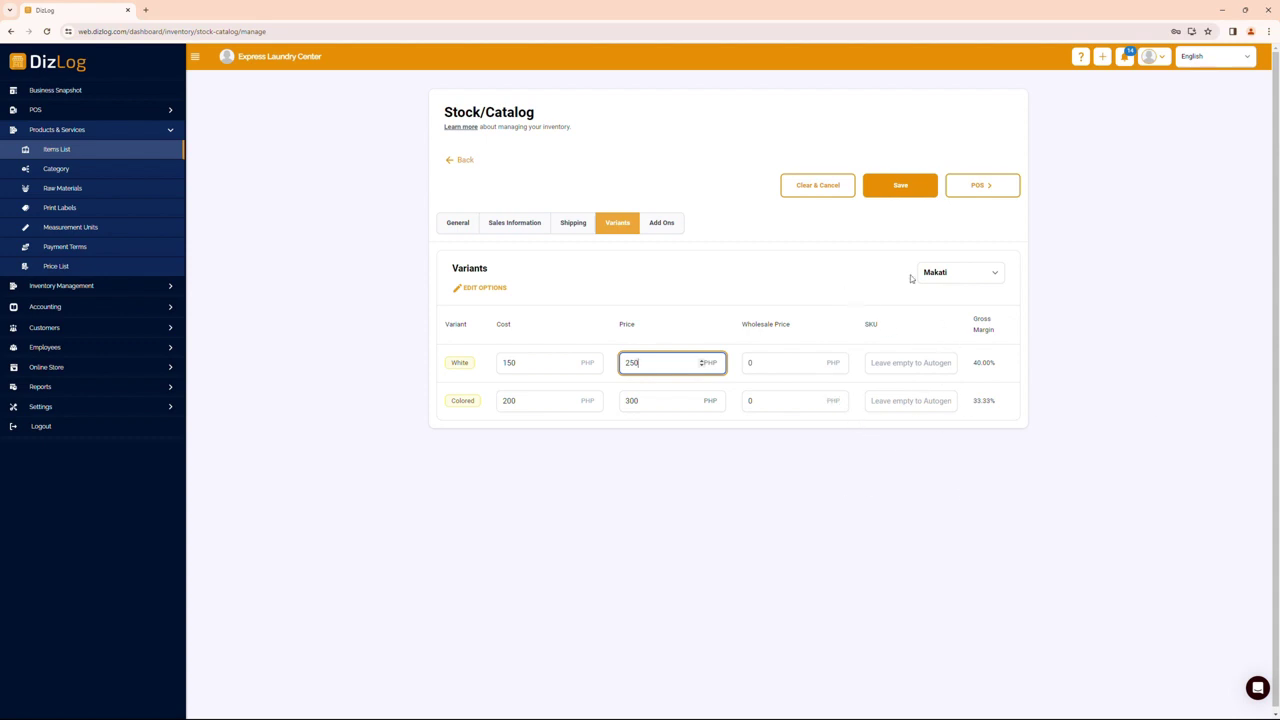
pyautogui.click(917, 194)
pyautogui.click(914, 190)
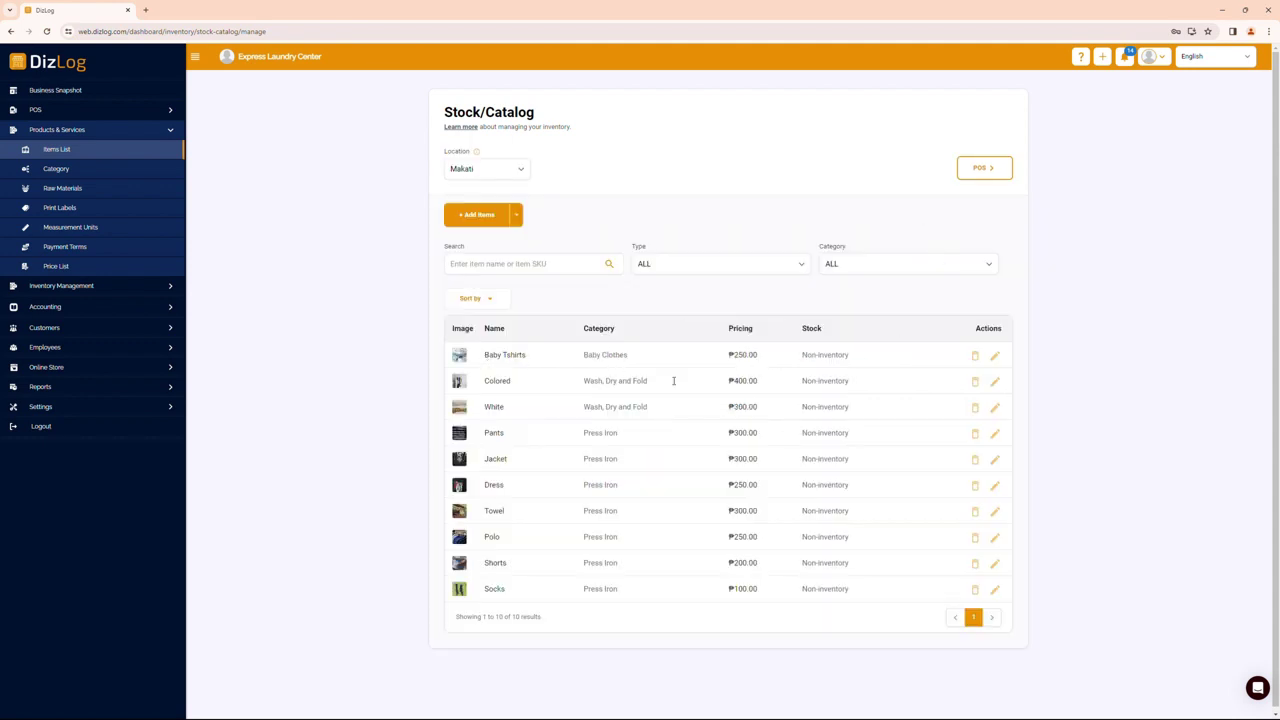
pyautogui.moveTo(452, 354); pyautogui.dragTo(886, 358)
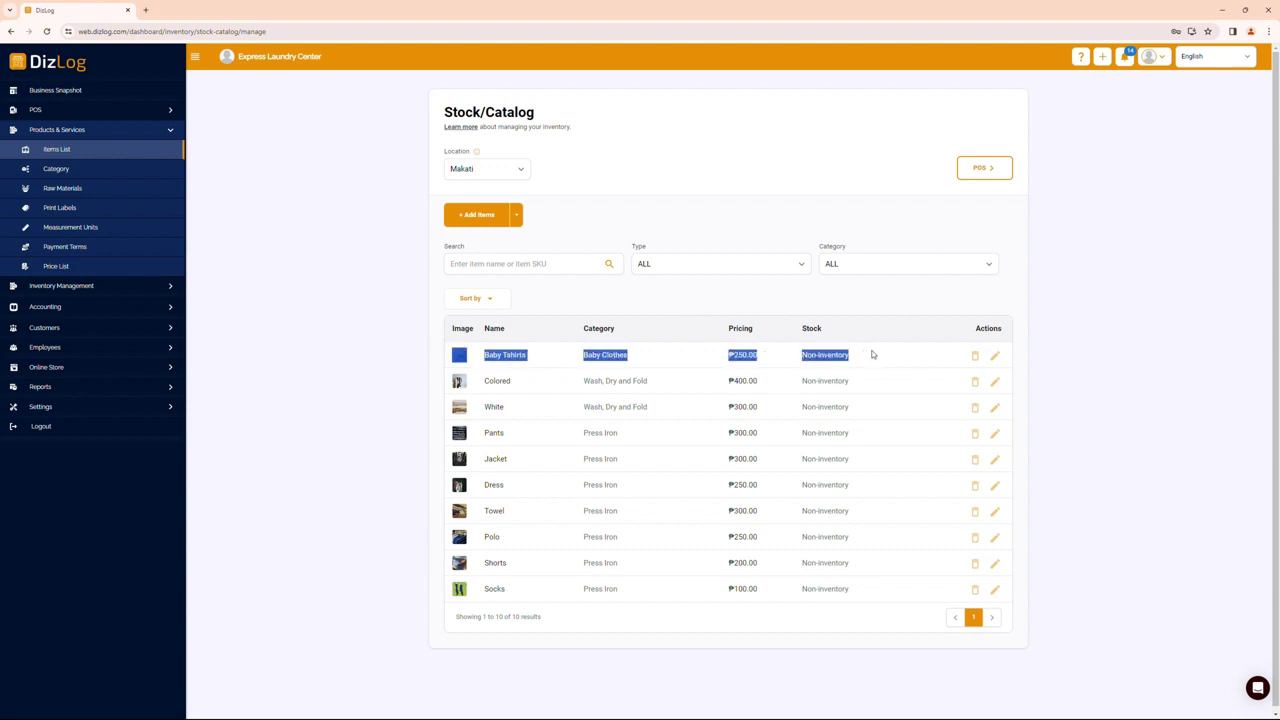
pyautogui.click(1167, 402)
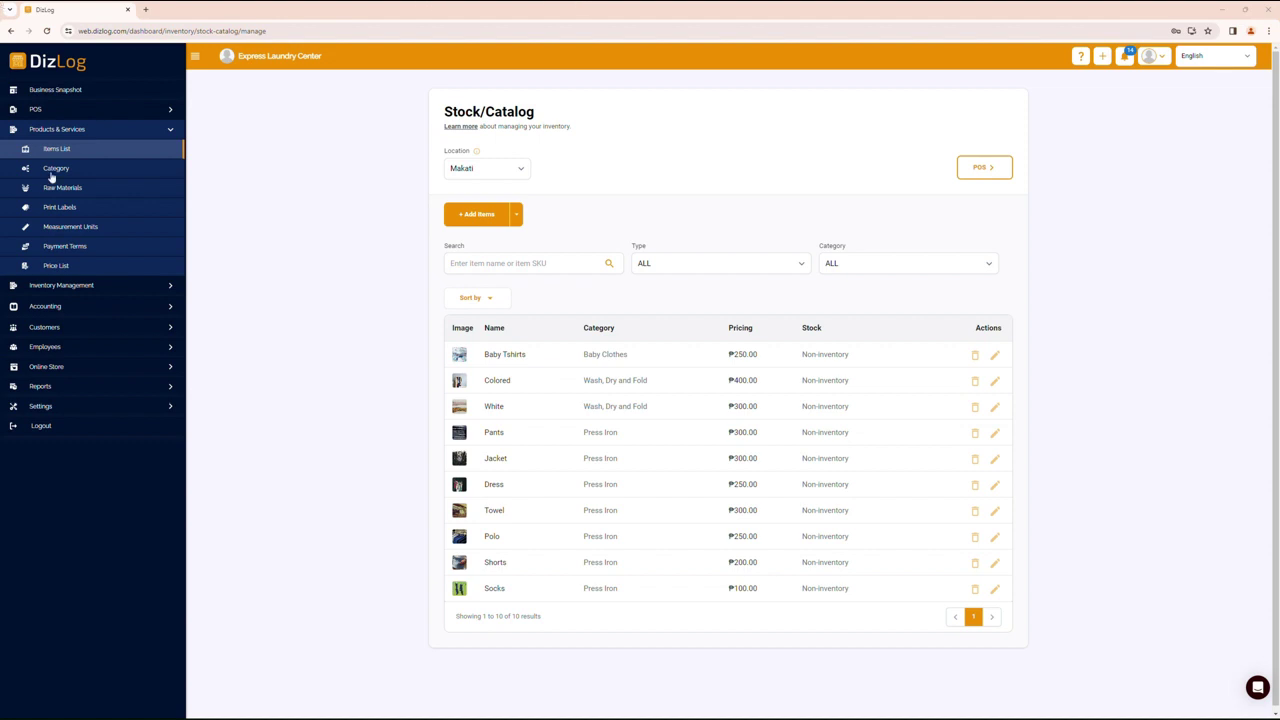
# - Open the POS catalog and switch the order type from Quick Sale to Pick Up
pyautogui.click(108, 108)
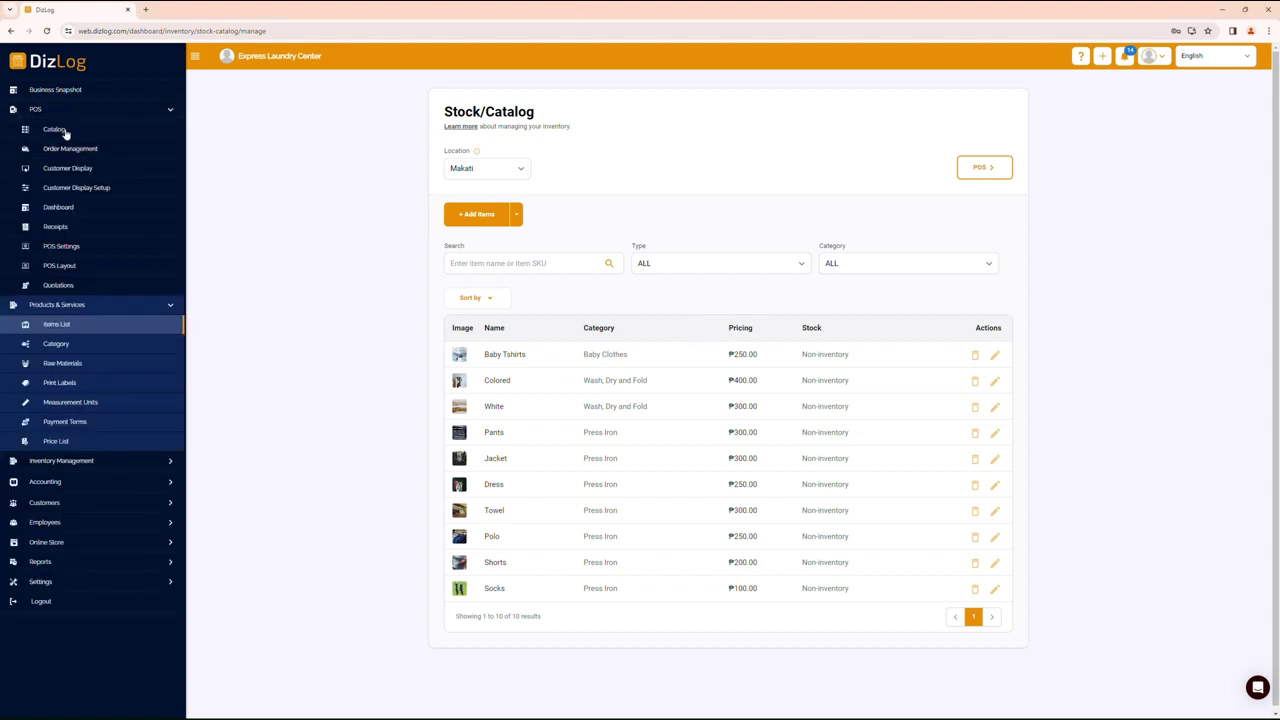
pyautogui.click(65, 131)
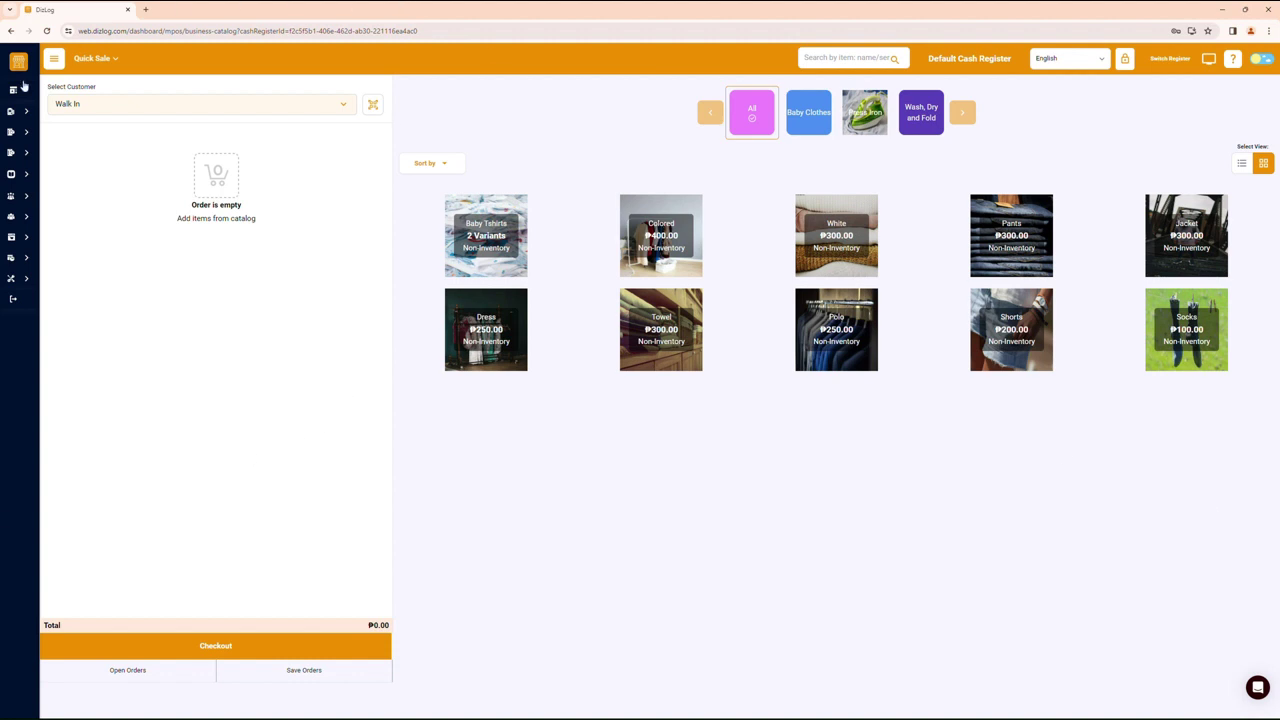
pyautogui.click(112, 62)
pyautogui.click(99, 108)
# - Filter to Baby Clothes and add the White Baby Tshirts variant to the cart
pyautogui.click(798, 127)
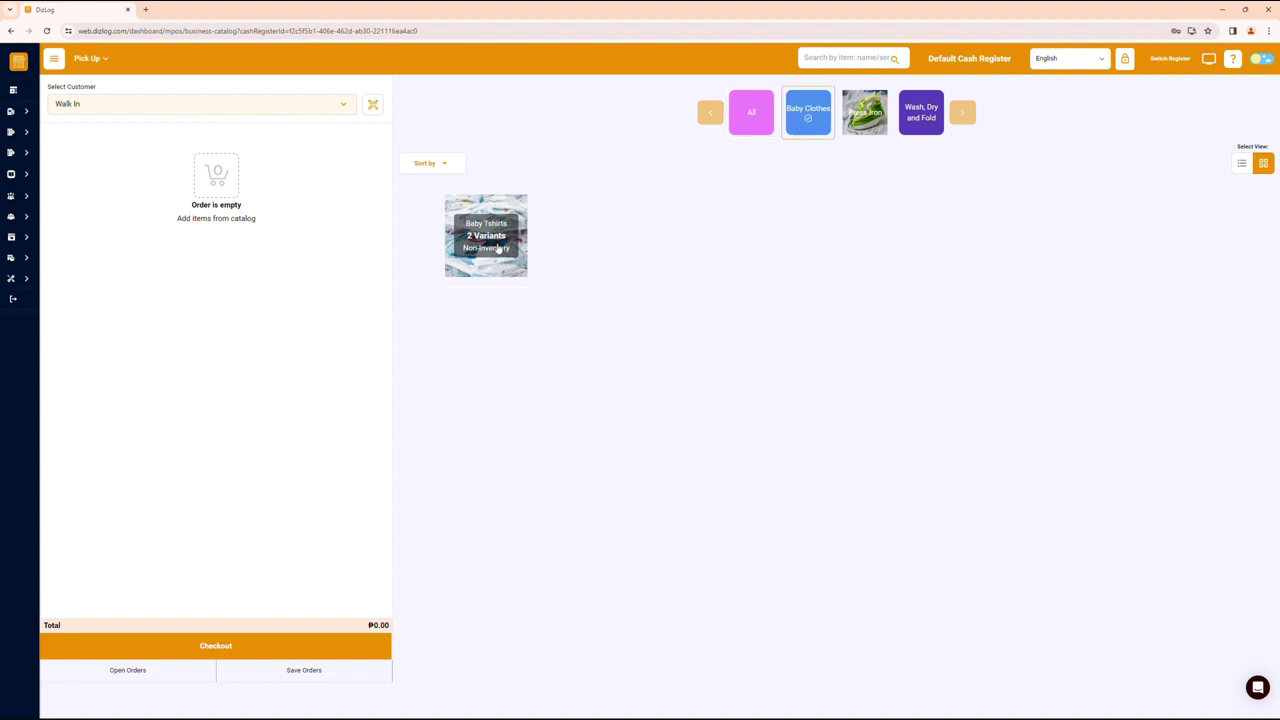
pyautogui.click(499, 249)
pyautogui.click(657, 372)
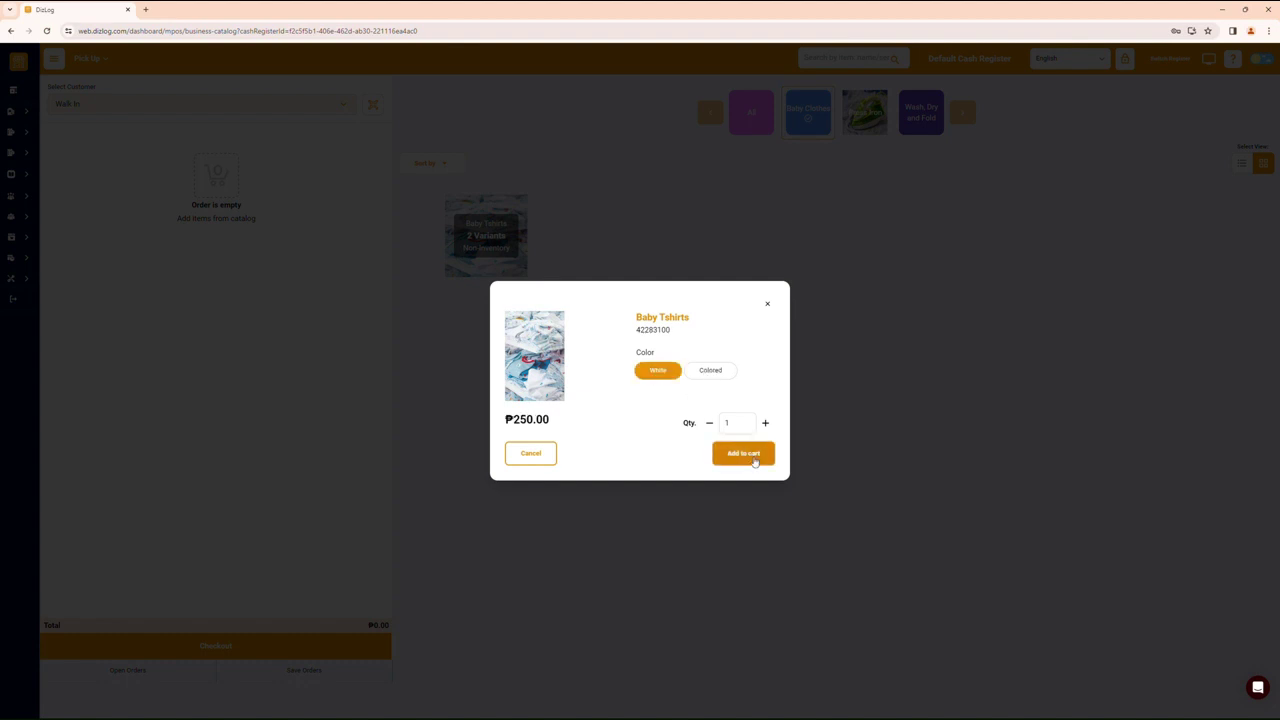
pyautogui.click(756, 462)
# - Add the Colored Baby Tshirts variant to the cart, bringing the total to 550 PHP
pyautogui.click(478, 250)
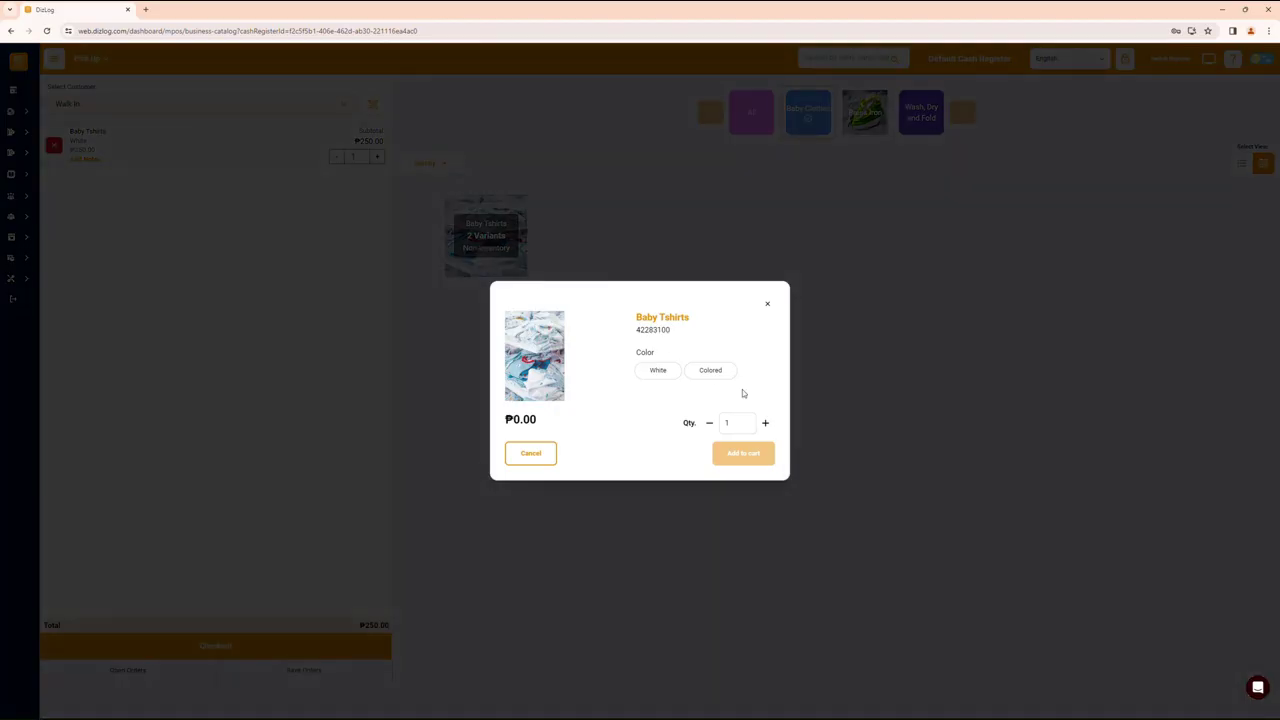
pyautogui.click(722, 372)
pyautogui.click(745, 455)
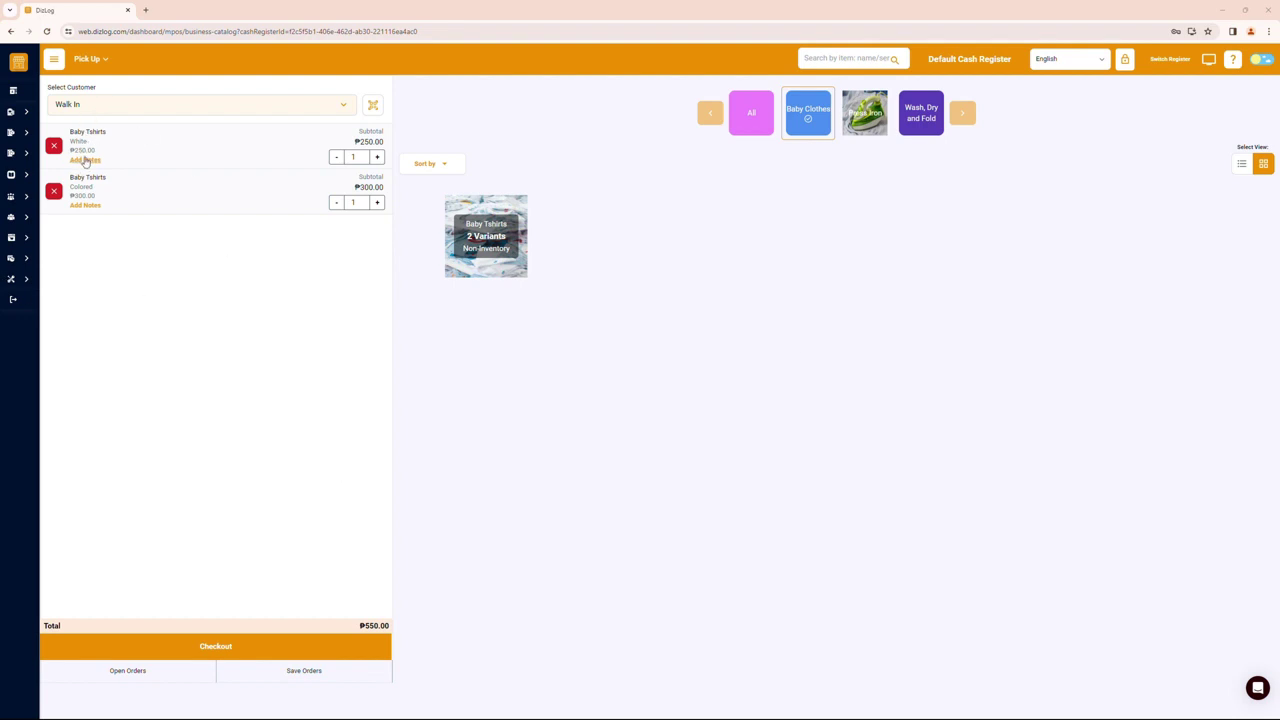
# - Add the item note '20 white tshirts' to the White Baby Tshirts line
pyautogui.click(85, 160)
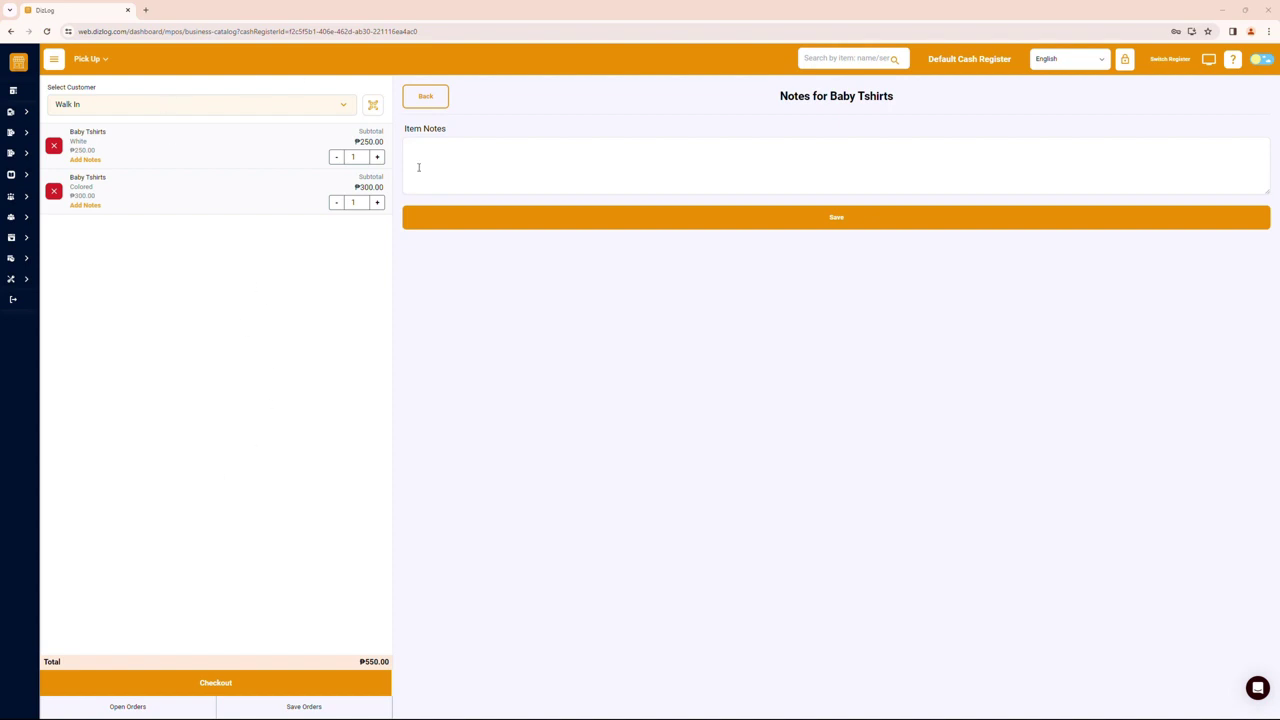
pyautogui.click(424, 168)
pyautogui.write('2')
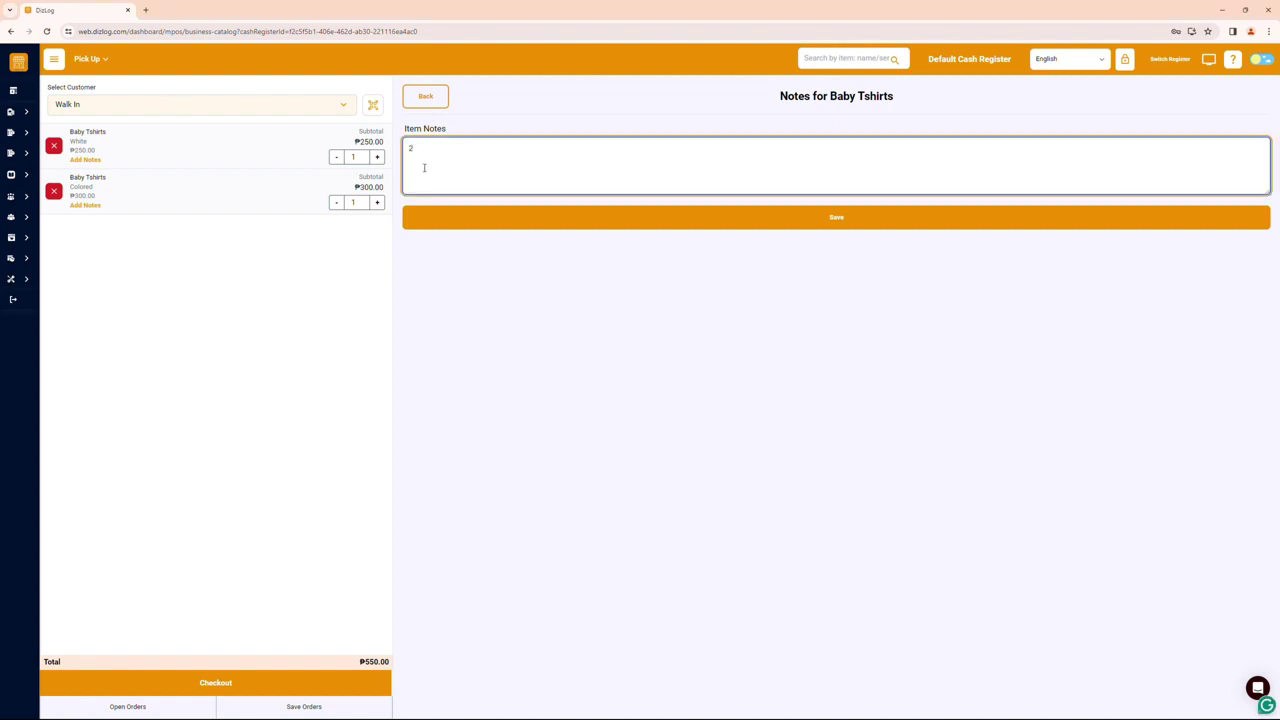
pyautogui.write('0')
pyautogui.write(' white tshi')
pyautogui.write('rts')
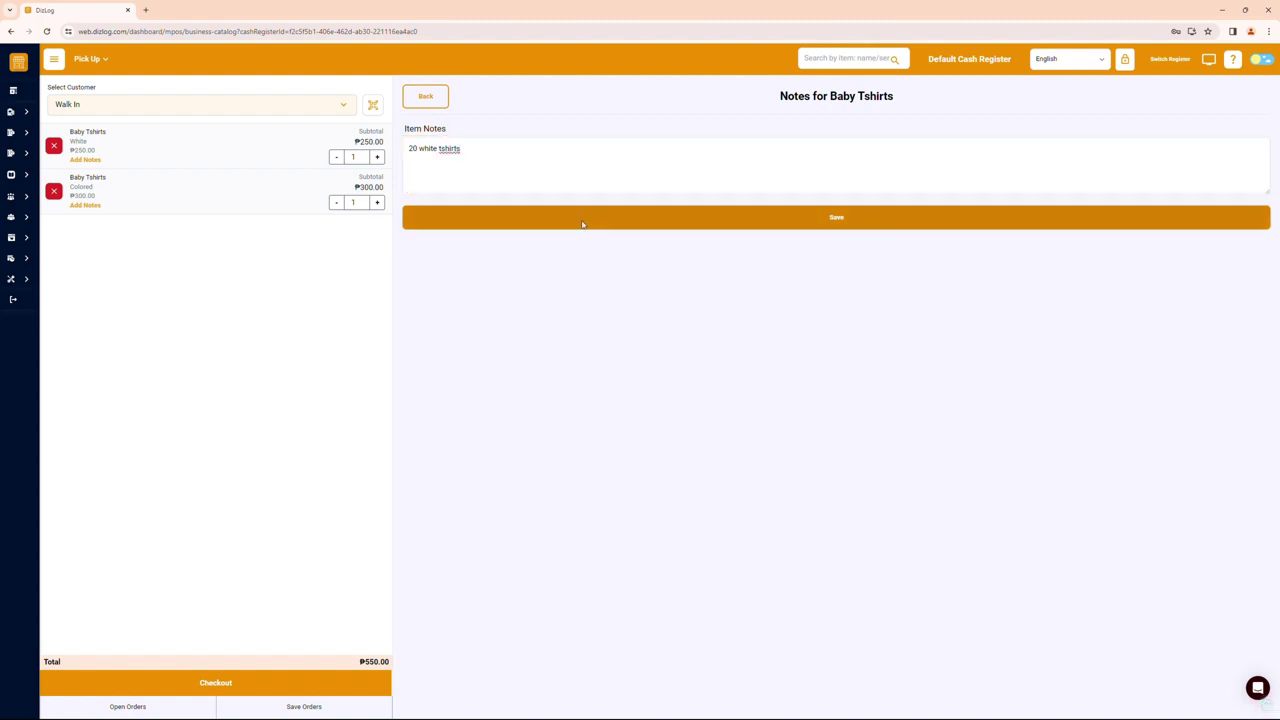
pyautogui.click(582, 218)
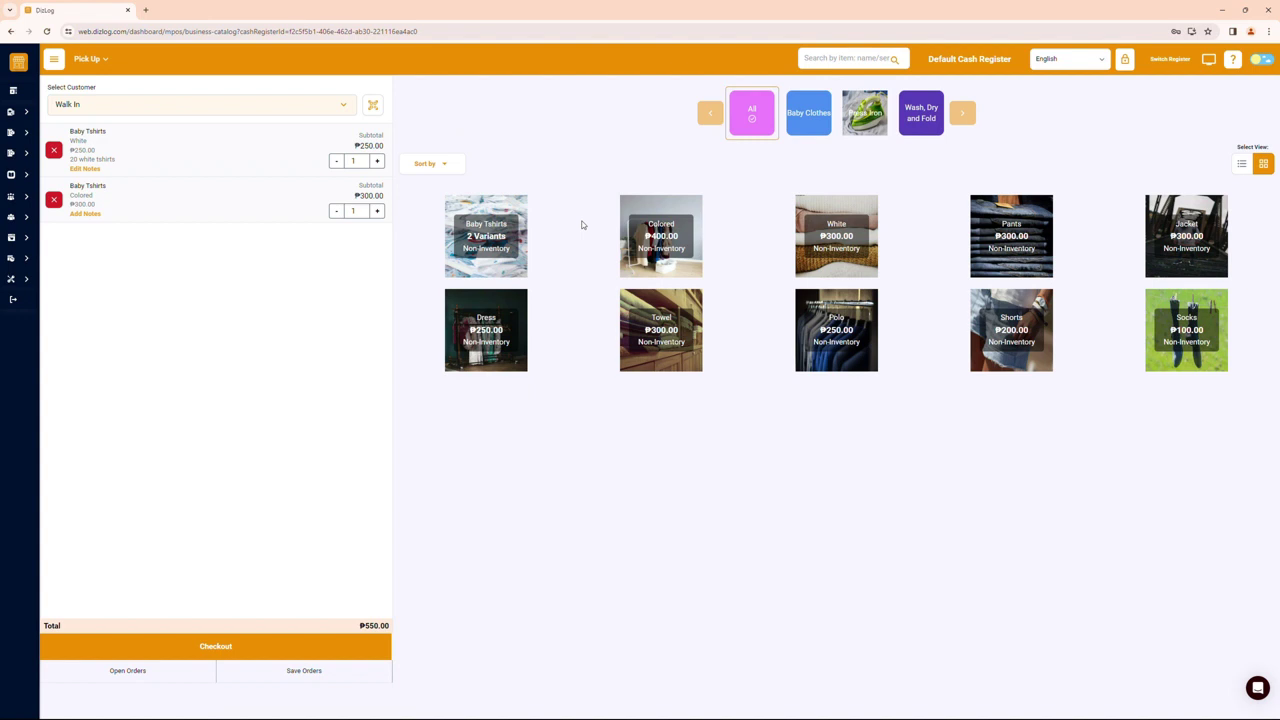
# - Add the item note '20 colored tshirts' to the Colored Baby Tshirts line
pyautogui.click(94, 212)
pyautogui.click(527, 149)
pyautogui.write('20')
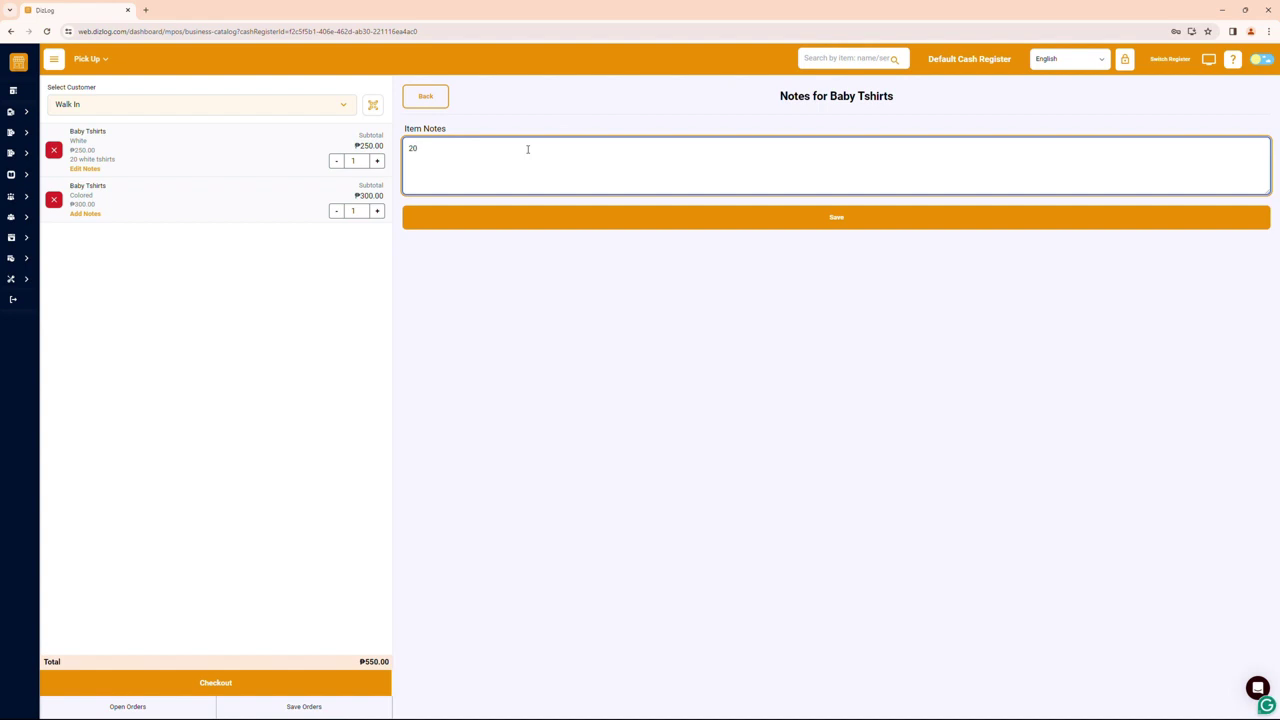
pyautogui.write(' colored')
pyautogui.write(' tshirt')
pyautogui.write('s')
pyautogui.click(679, 216)
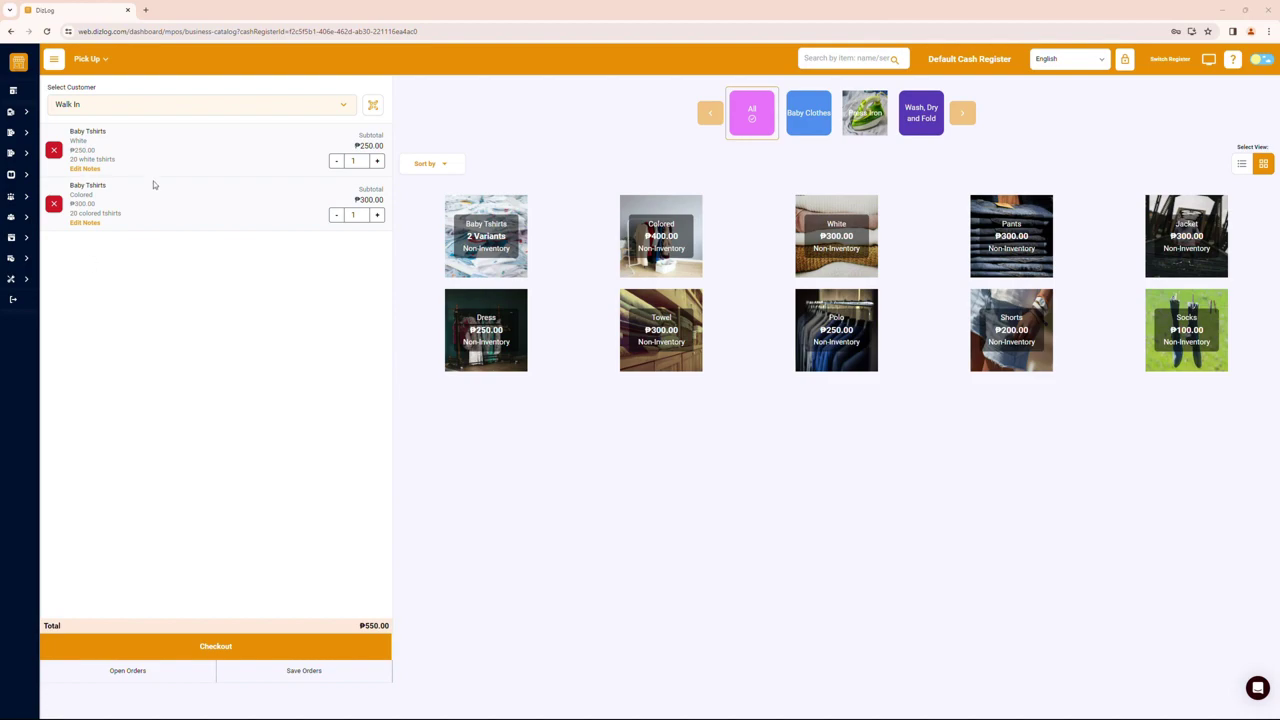
# - Start a new customer from the customer list and enter the customer's full name
pyautogui.click(242, 107)
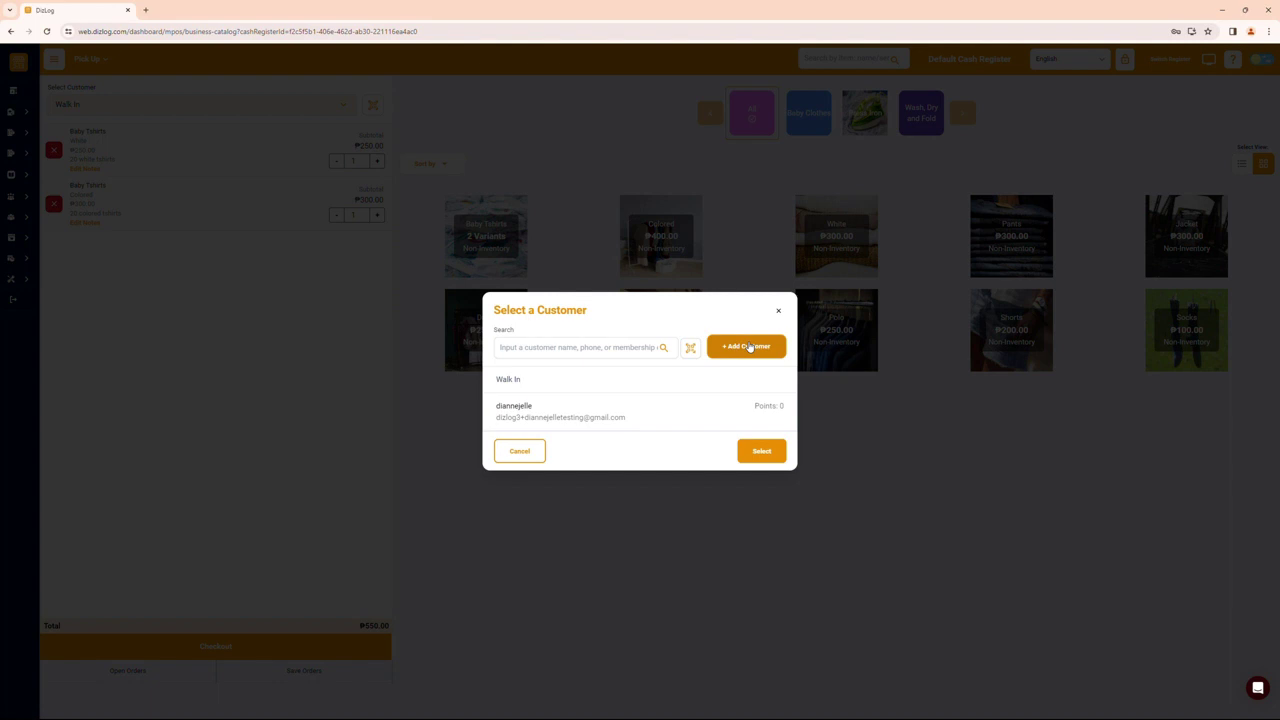
pyautogui.click(749, 347)
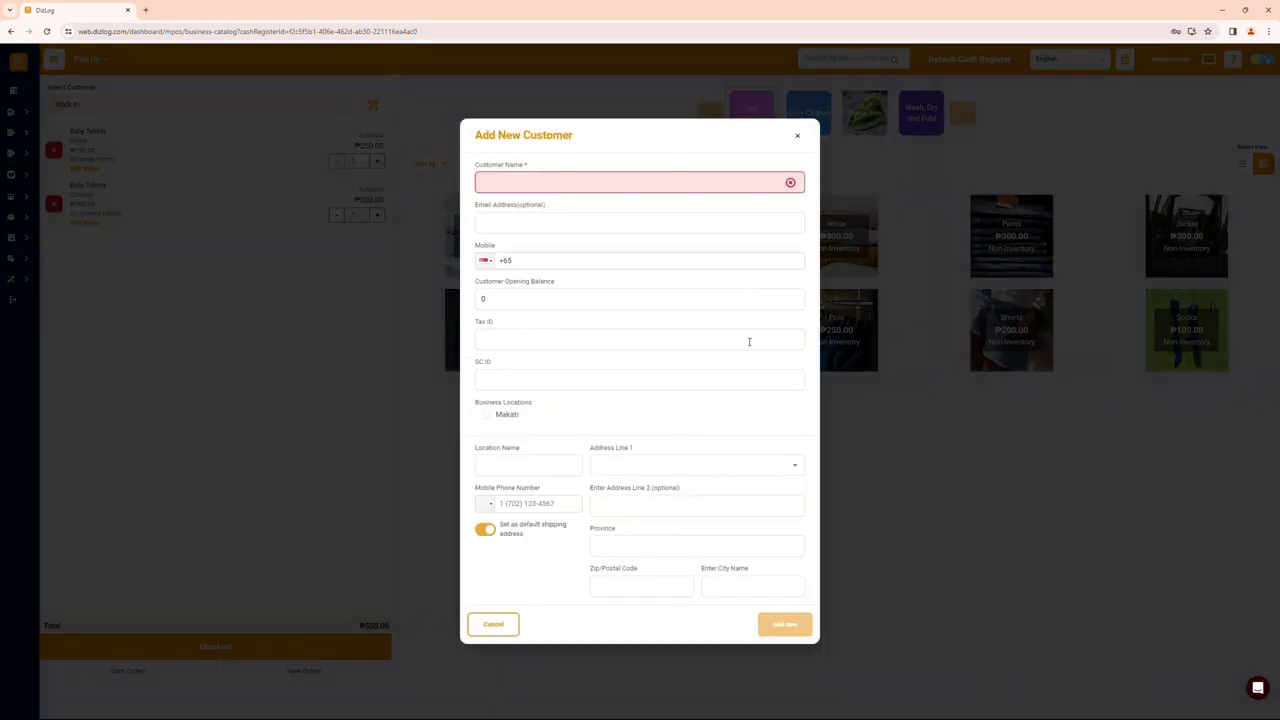
pyautogui.click(542, 176)
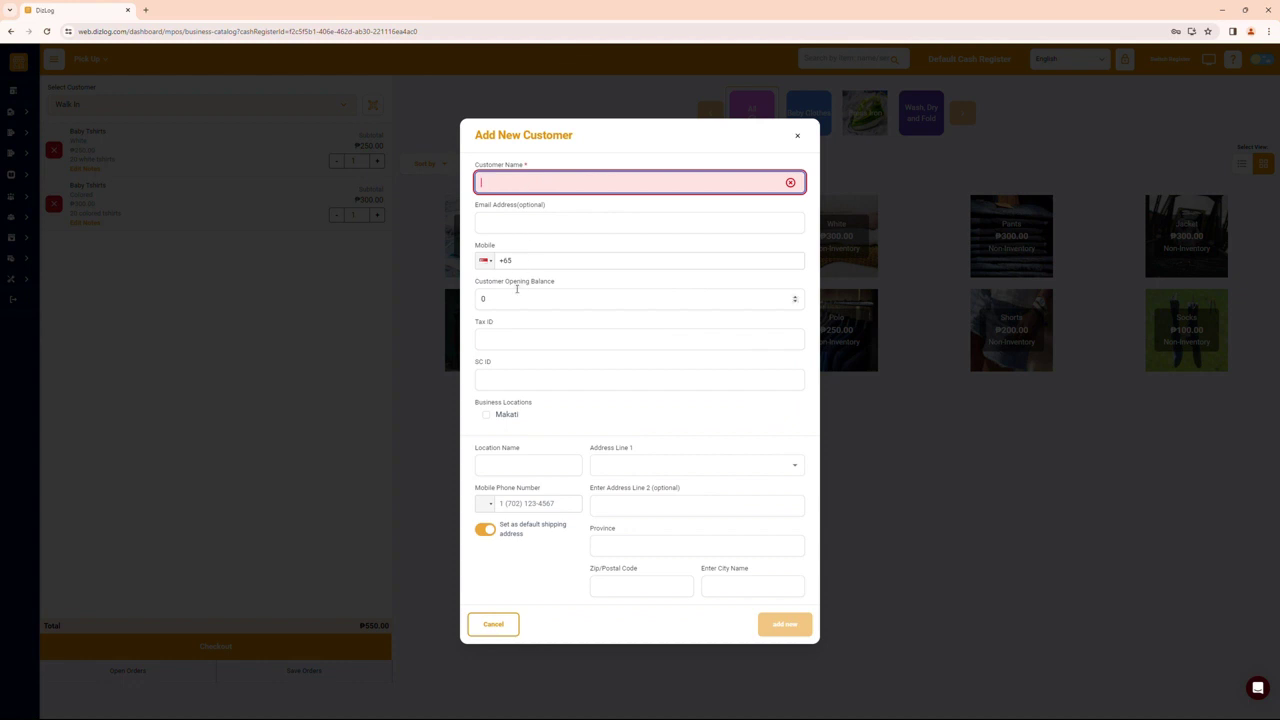
pyautogui.click(535, 226)
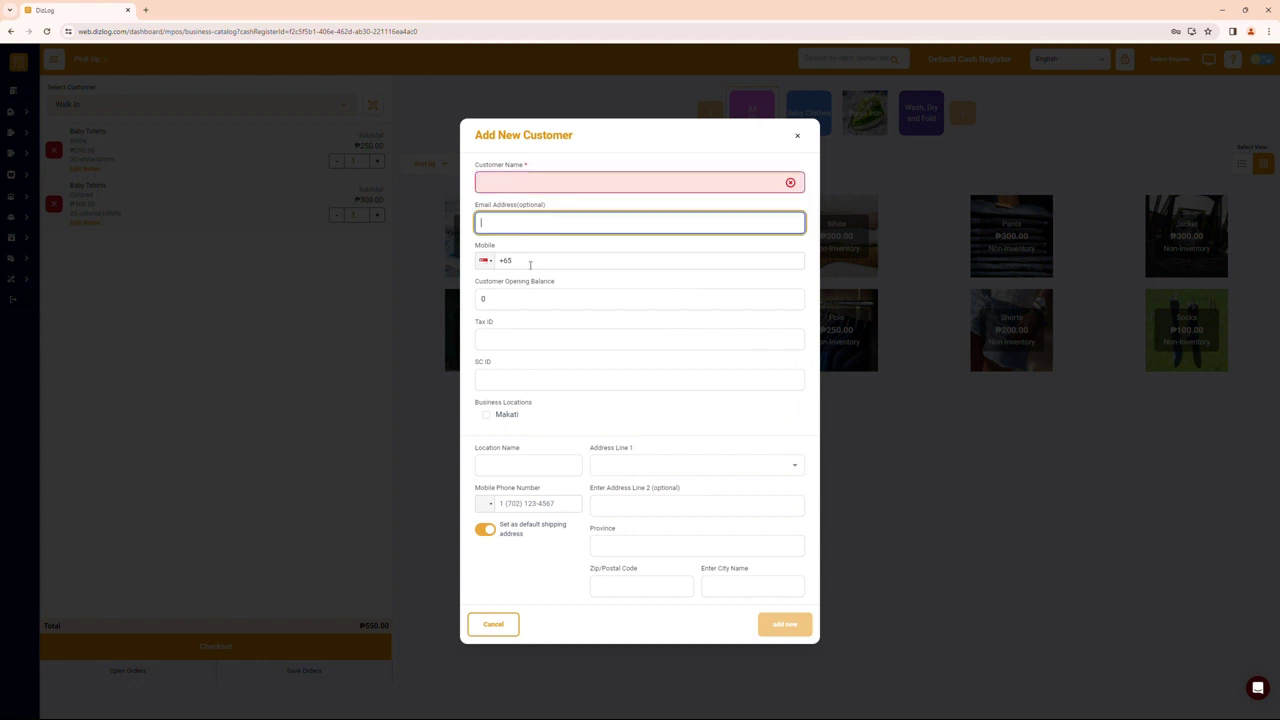
pyautogui.click(530, 264)
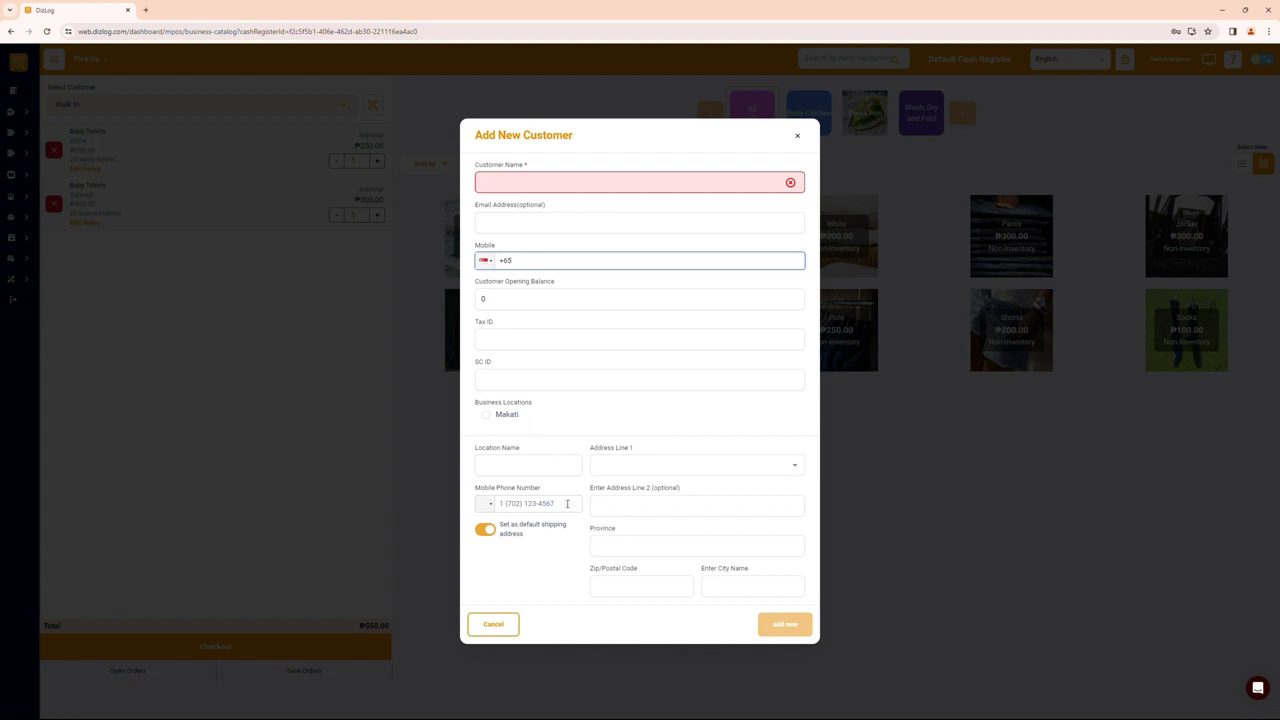
pyautogui.click(487, 178)
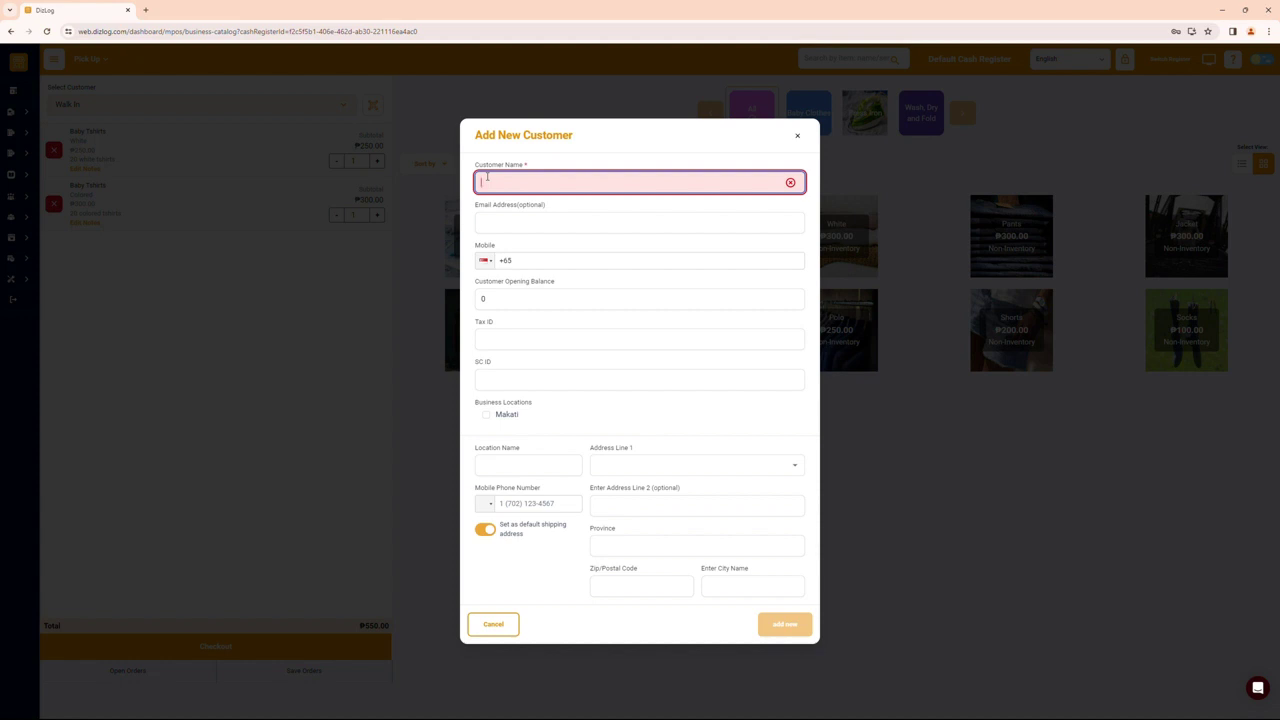
pyautogui.write('Thima')
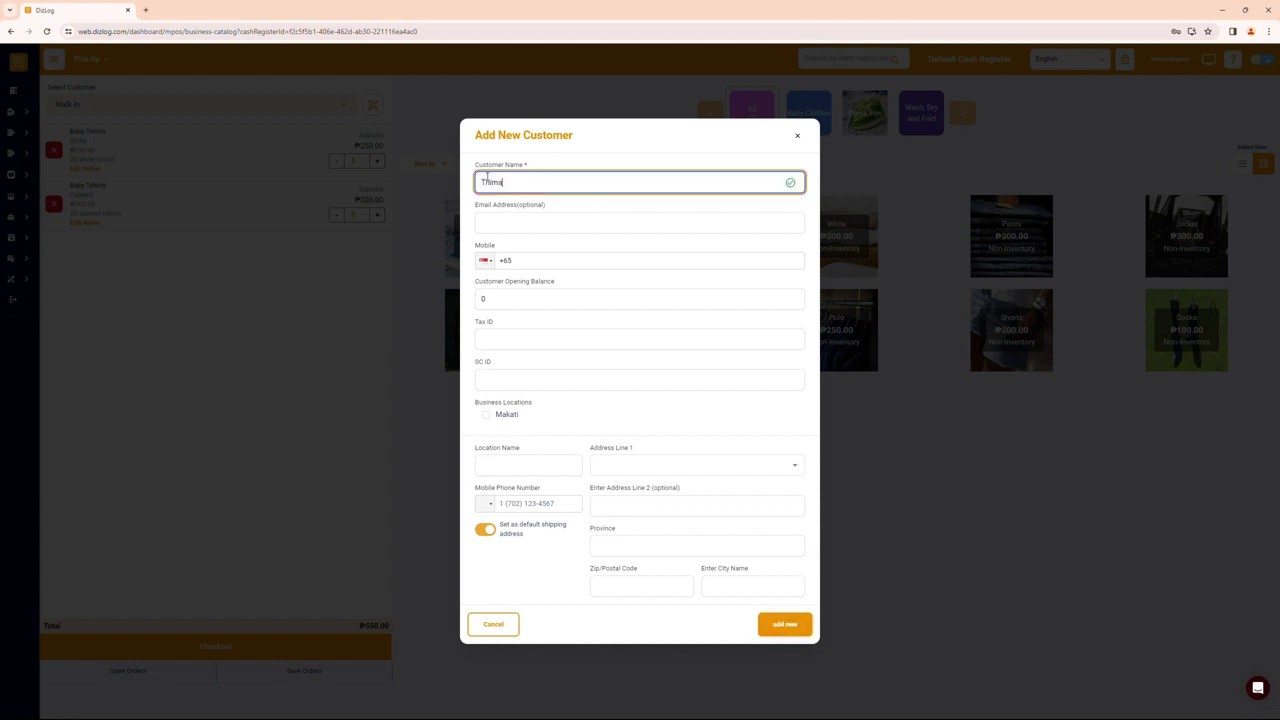
pyautogui.press('BackSpace')
pyautogui.press('BackSpace')
pyautogui.press('BackSpace')
pyautogui.press('BackSpace')
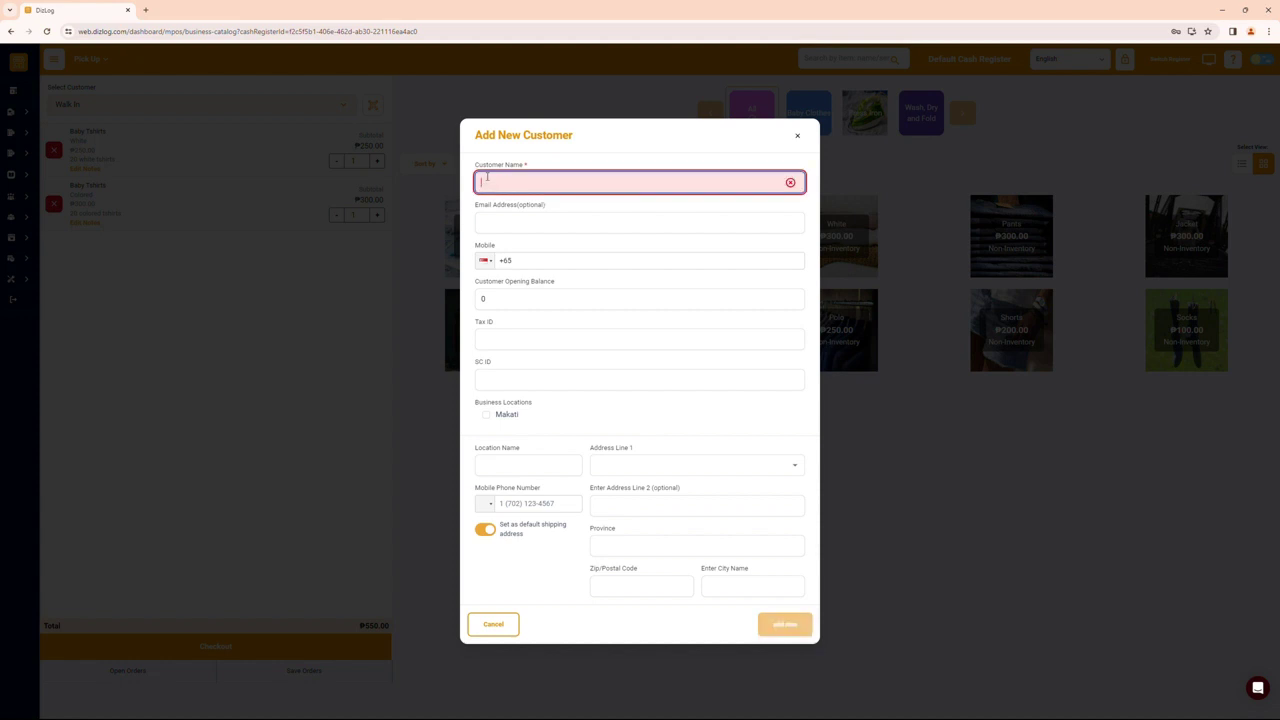
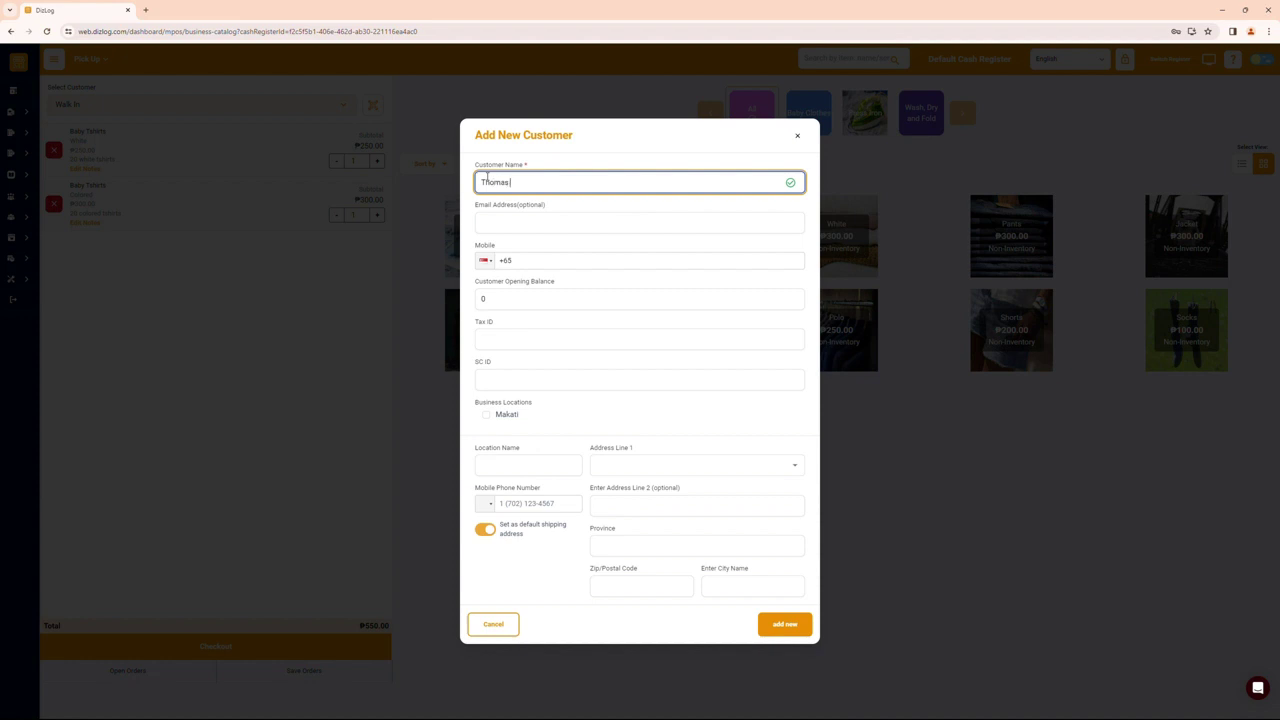
# - Enter the customer's e-mail, tick the Makati location, and add them to the order
pyautogui.click(499, 222)
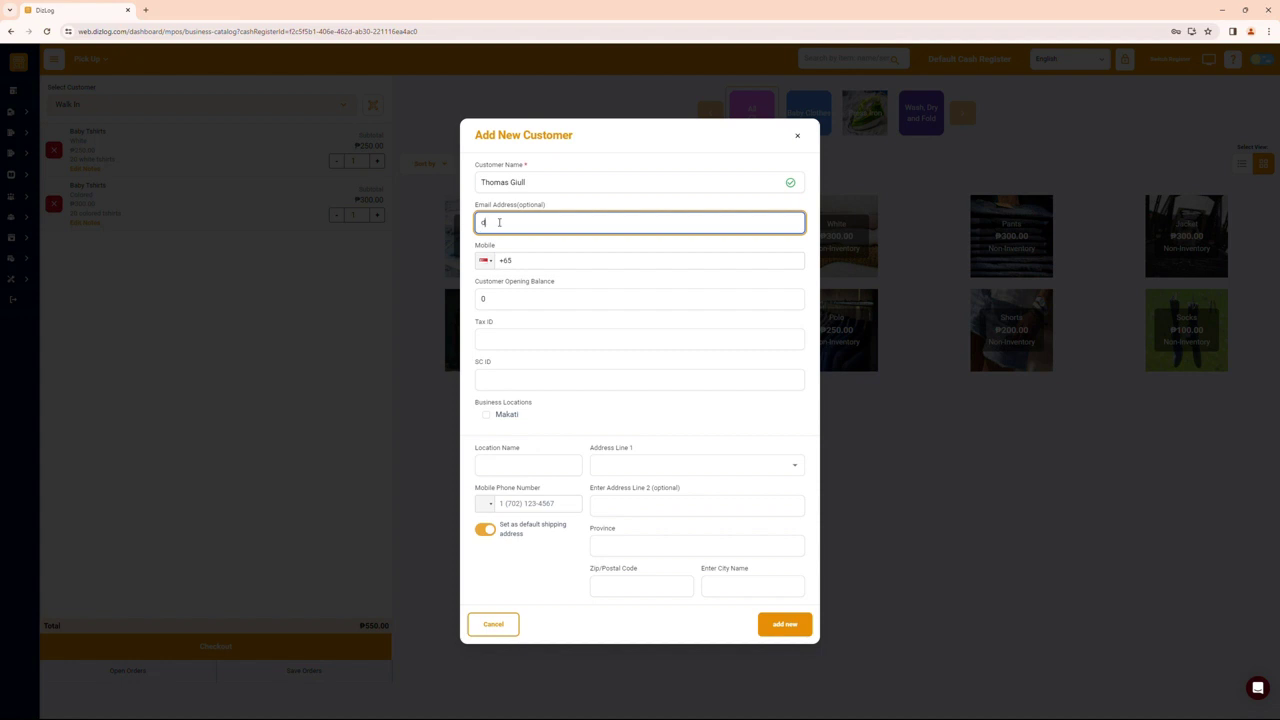
pyautogui.click(486, 414)
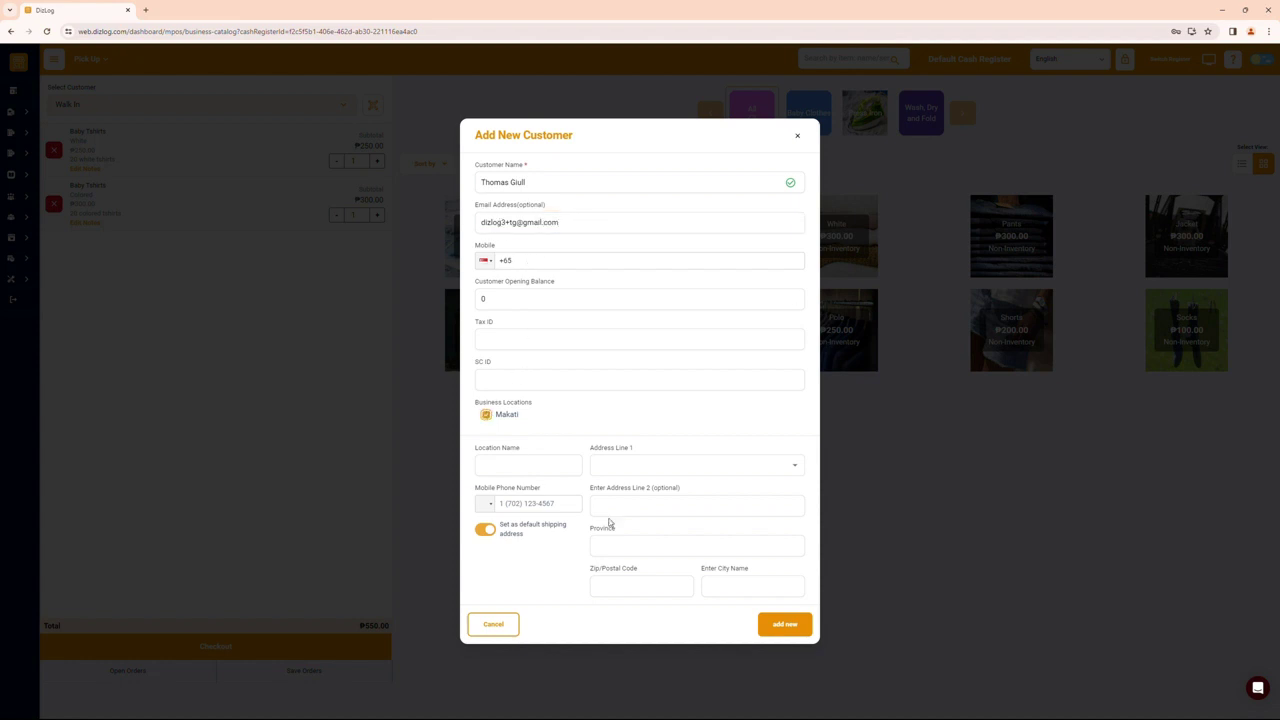
pyautogui.click(786, 625)
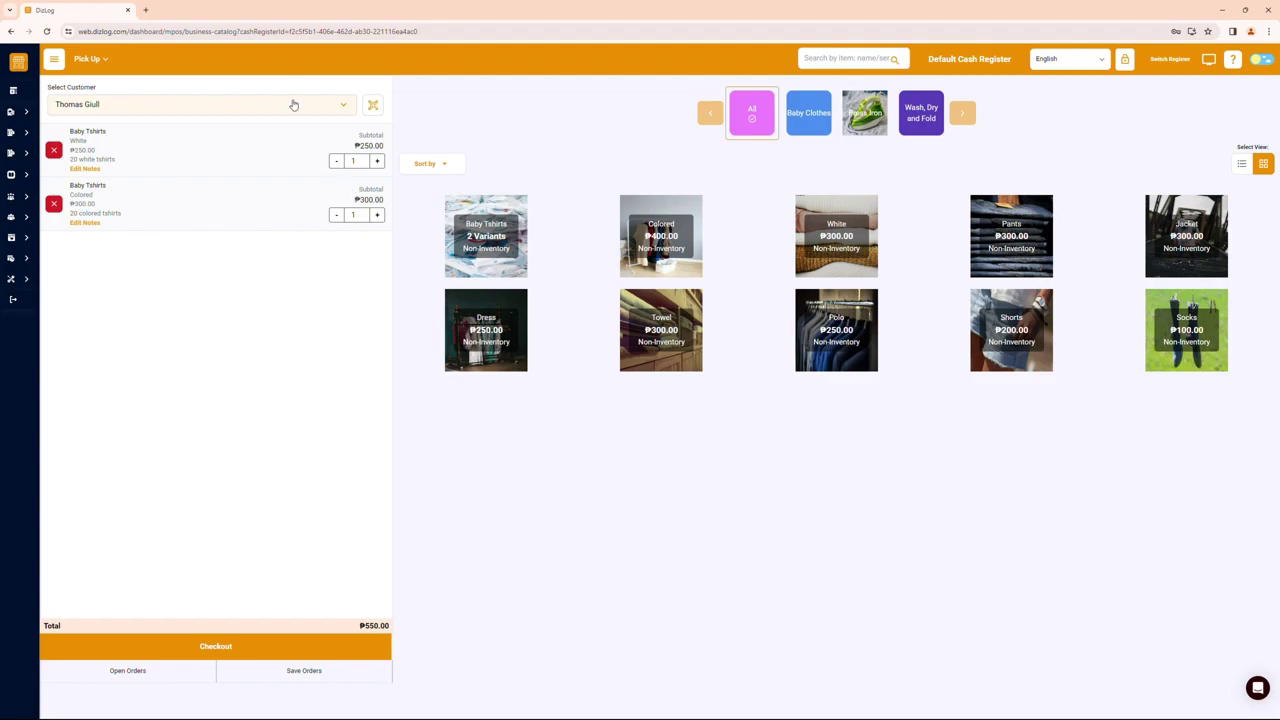
# - Confirm the customer unchanged and proceed to checkout for the 550 PHP order
pyautogui.click(292, 105)
pyautogui.click(272, 181)
pyautogui.click(245, 647)
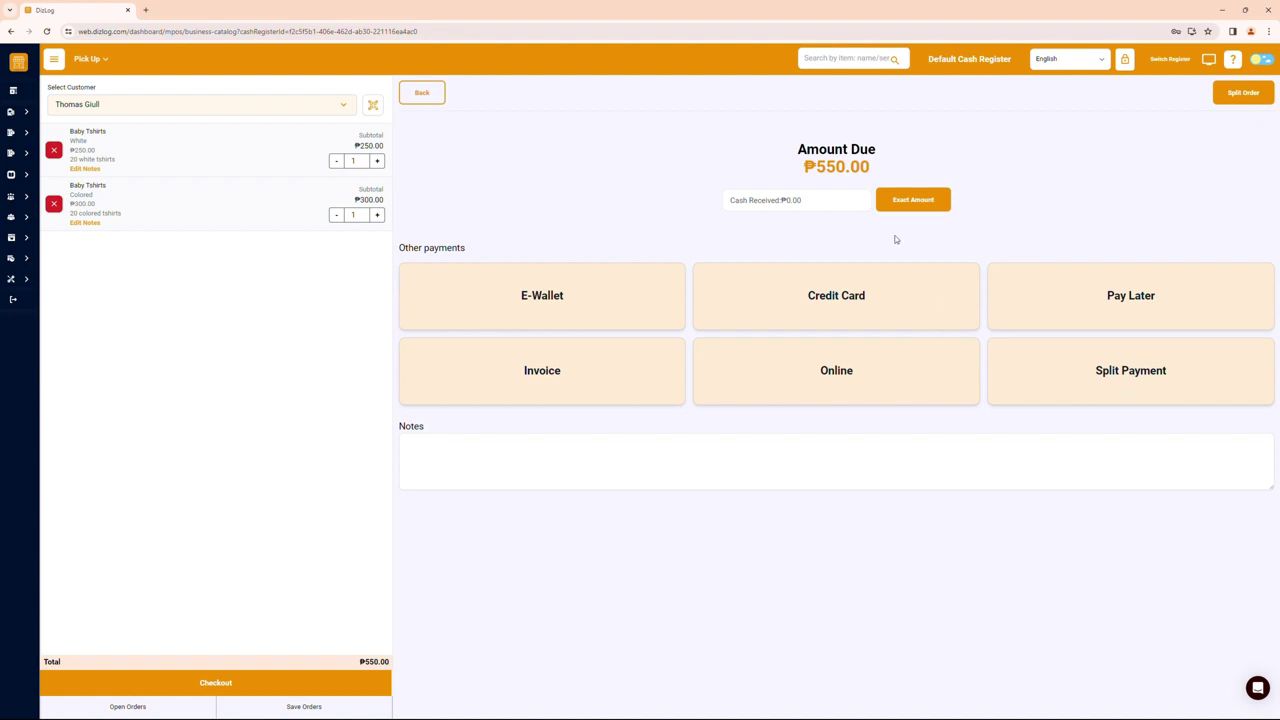
# - Write the order note '2 kilos of baby tshirts, est pickup date 28 March 2024'
pyautogui.click(614, 467)
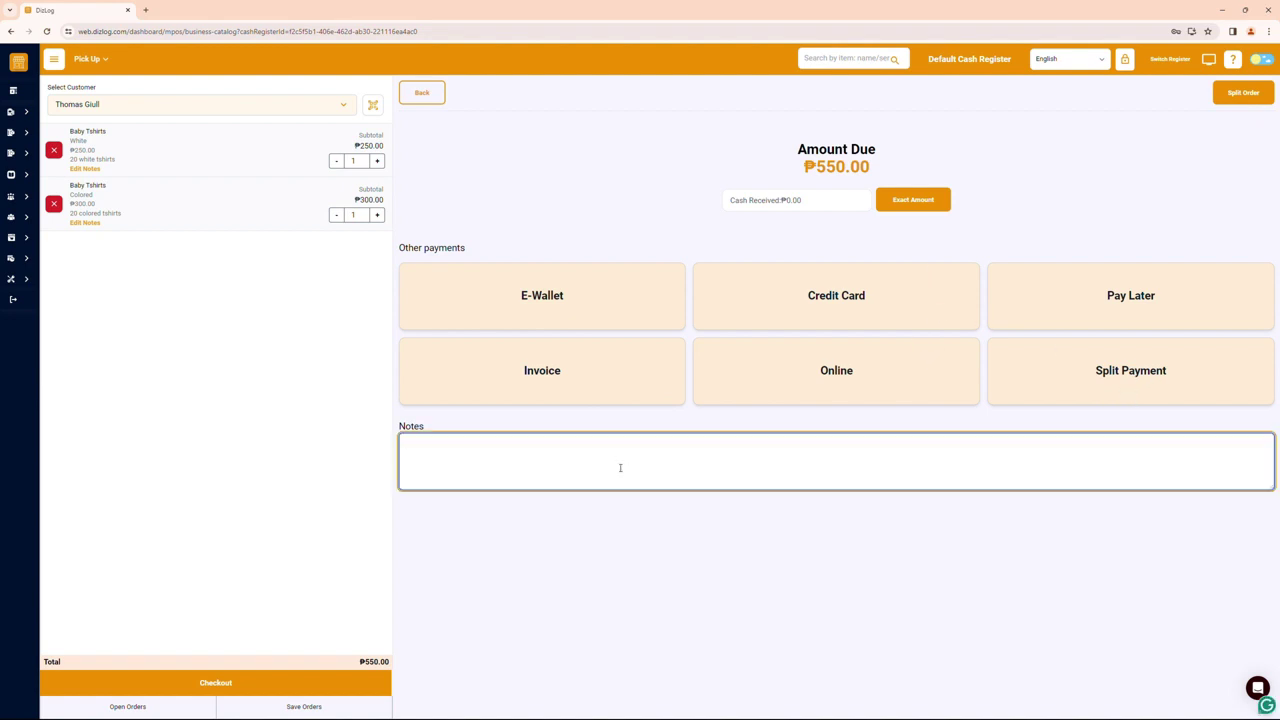
pyautogui.write('2 kilos')
pyautogui.write('of ')
pyautogui.write('baby thsr')
pyautogui.press('BackSpace')
pyautogui.write('shirts -')
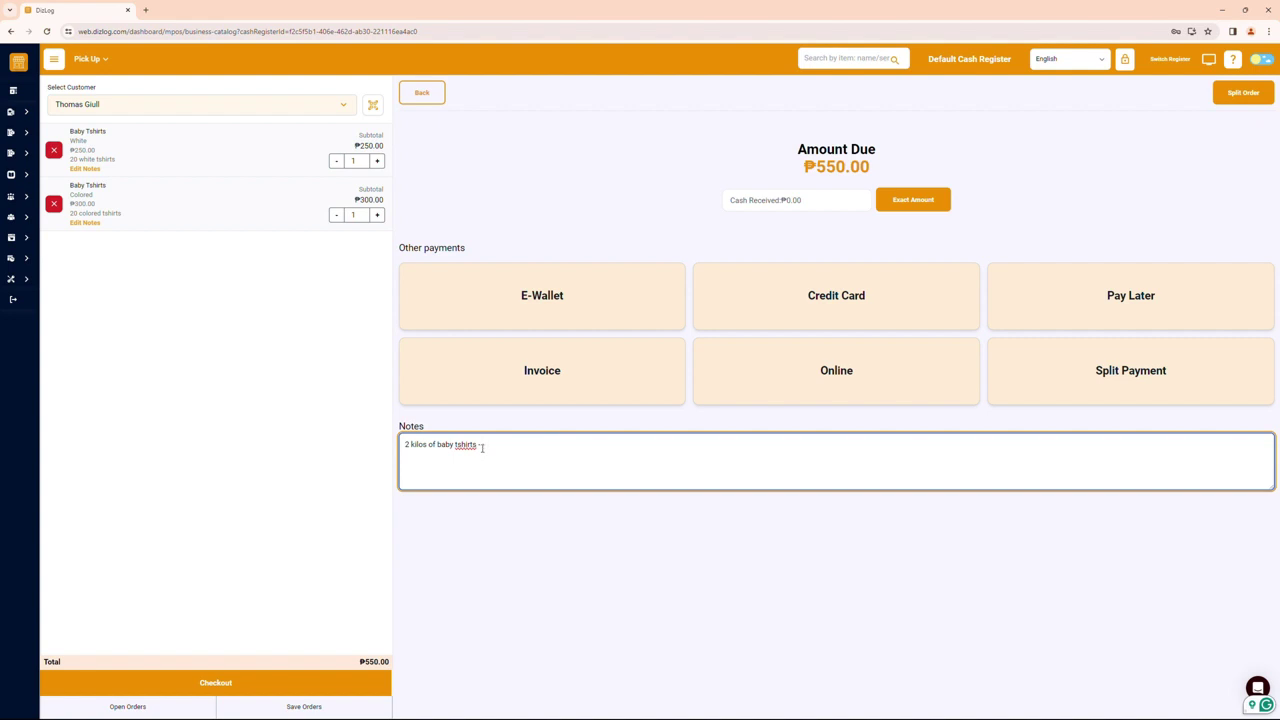
pyautogui.write(' 1st plck')
pyautogui.write('up date')
pyautogui.write('2')
pyautogui.write('8')
pyautogui.write(' March 202')
pyautogui.write('4')
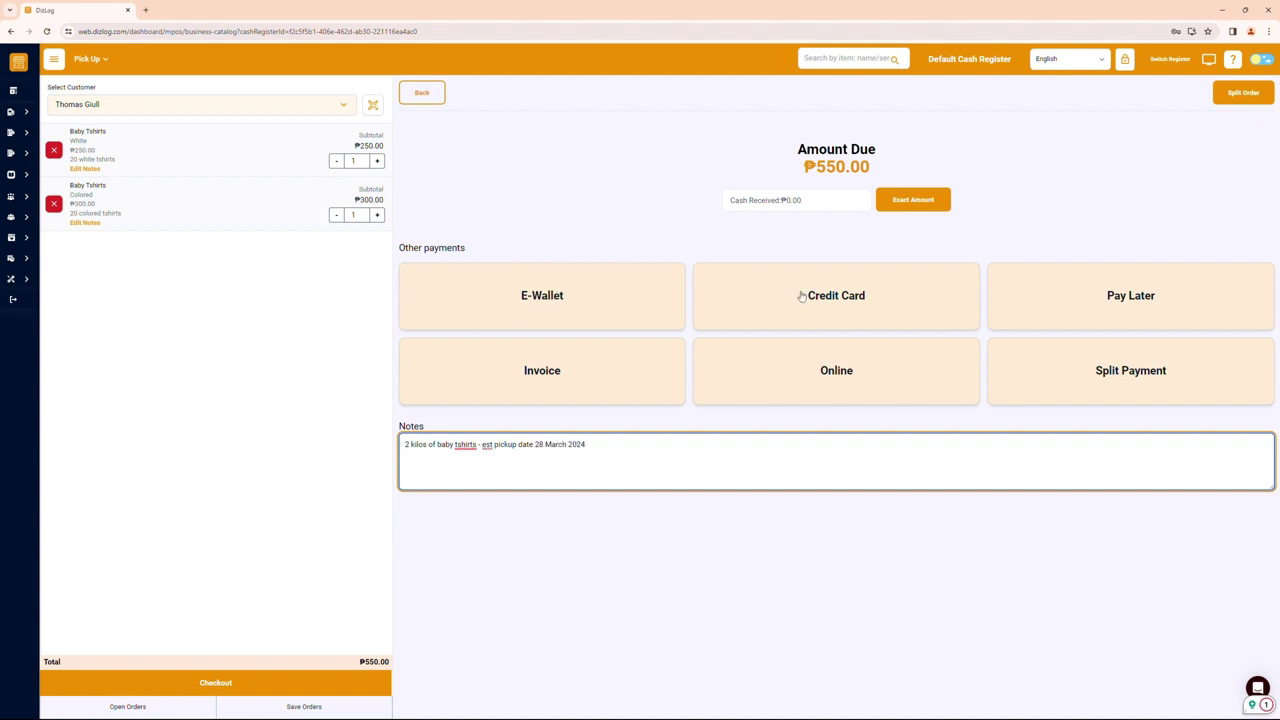
# - Pay the exact 550 PHP in cash, finish checkout, and highlight the receipt's pickup note
pyautogui.click(911, 201)
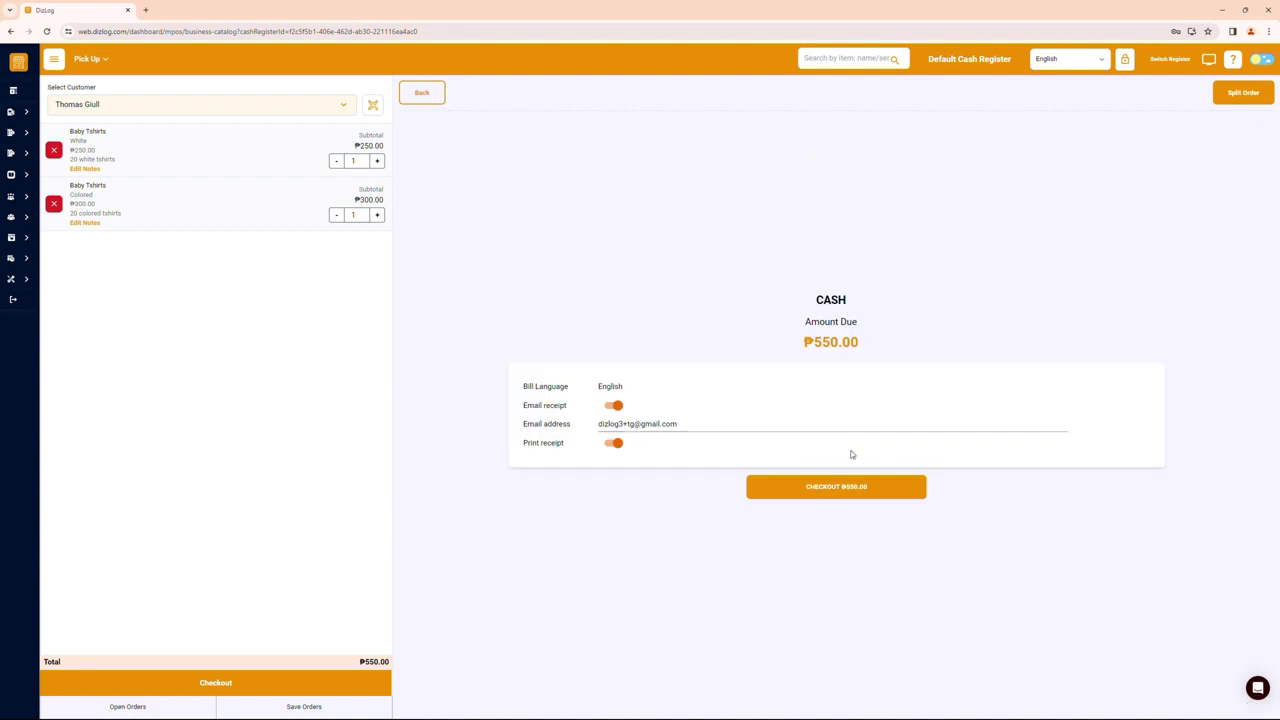
pyautogui.click(854, 486)
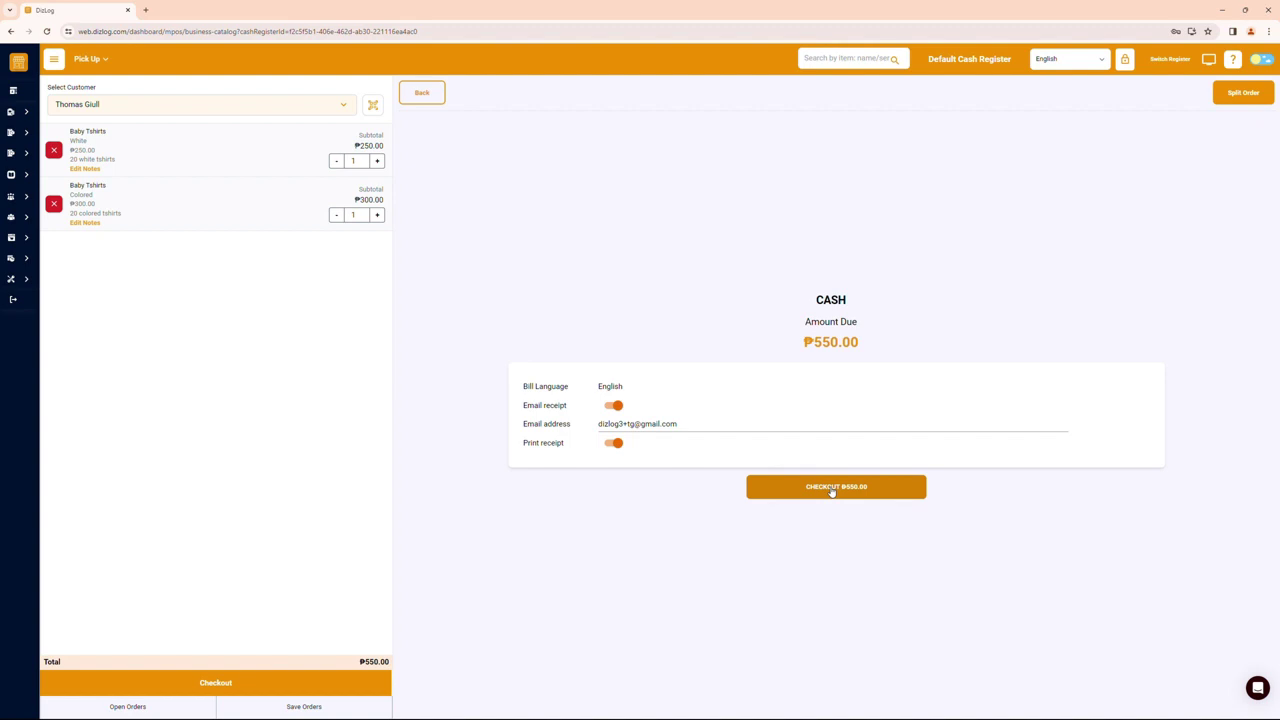
pyautogui.click(831, 491)
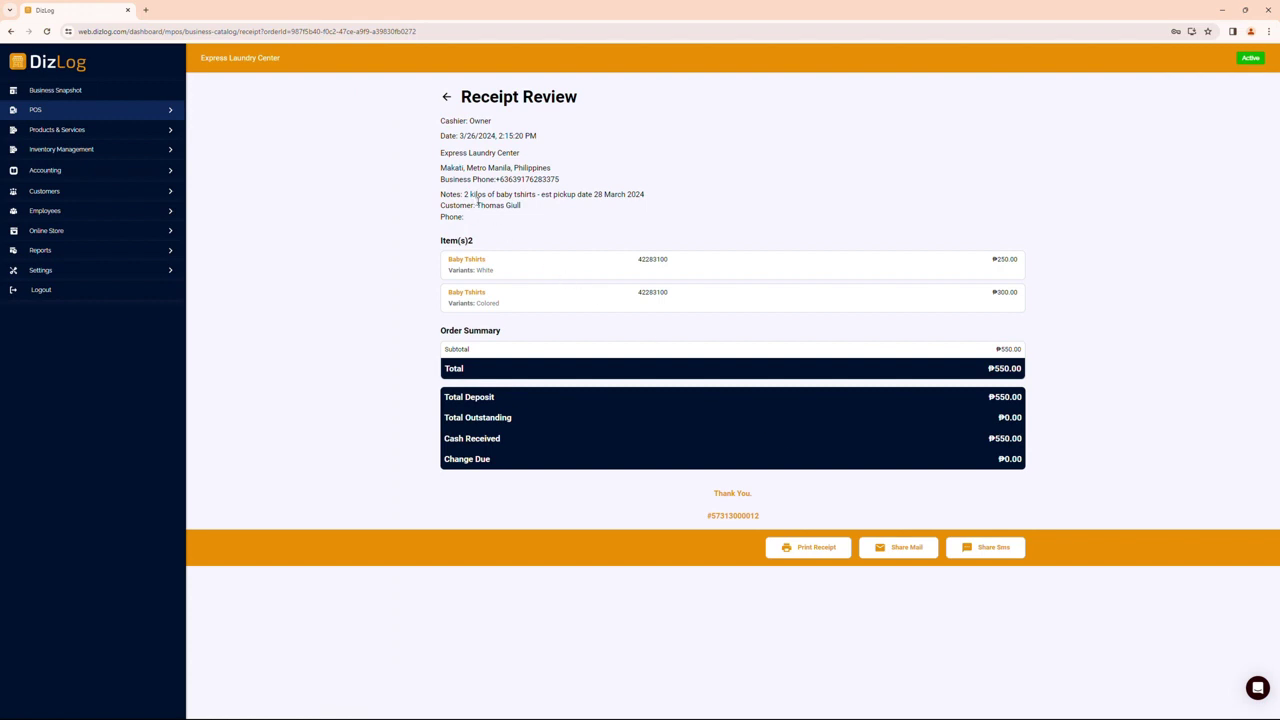
pyautogui.moveTo(472, 196); pyautogui.dragTo(656, 201)
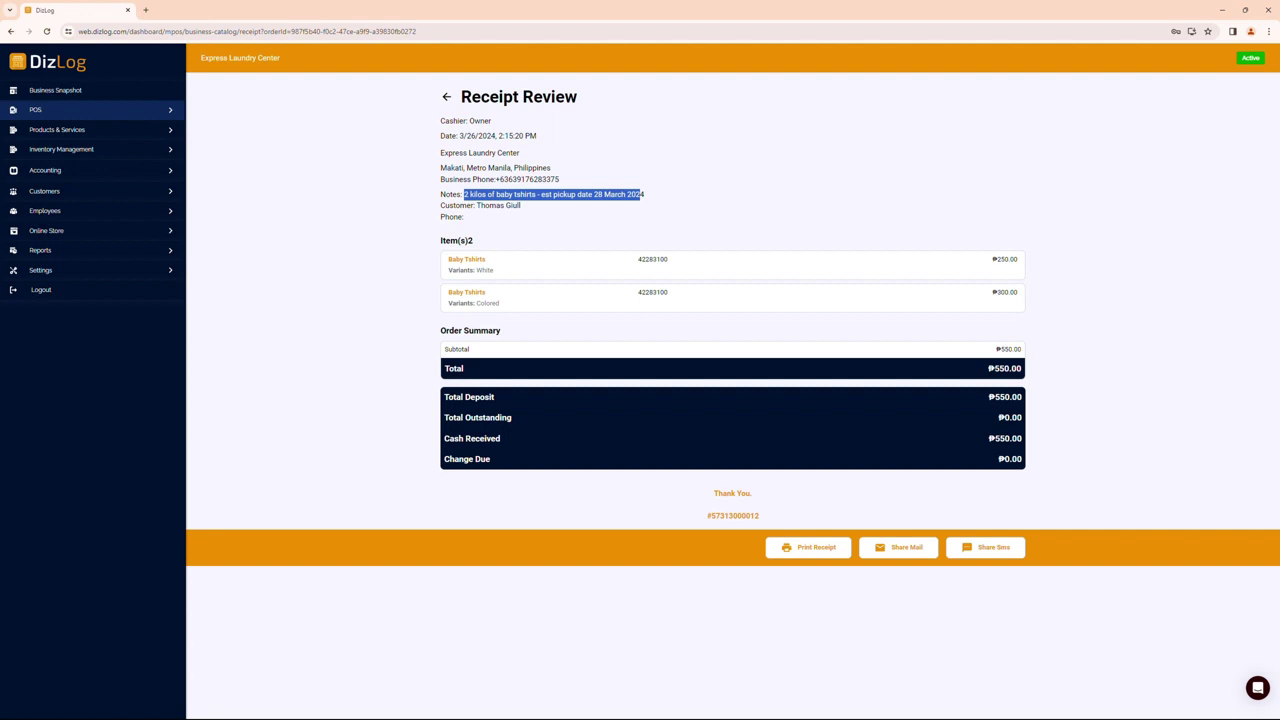
# - Open Order Management and check the Location and Channel filters, keeping all locations
pyautogui.click(132, 110)
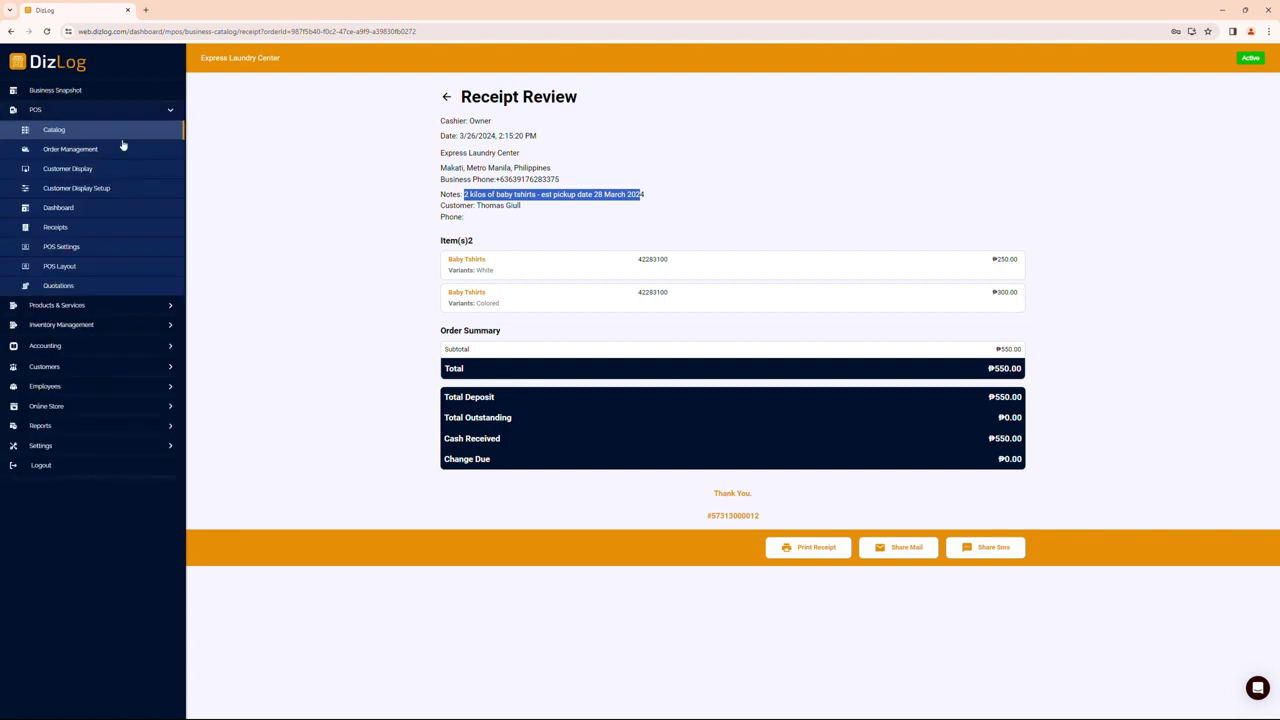
pyautogui.click(118, 150)
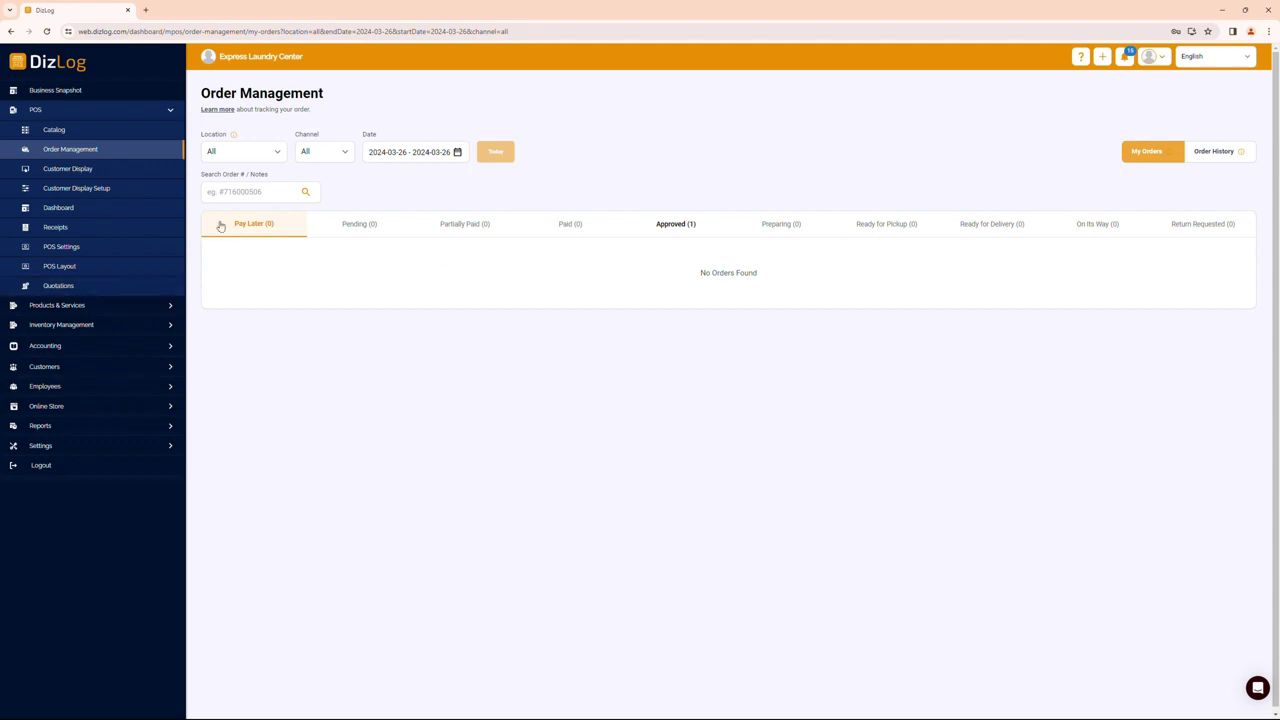
pyautogui.click(274, 154)
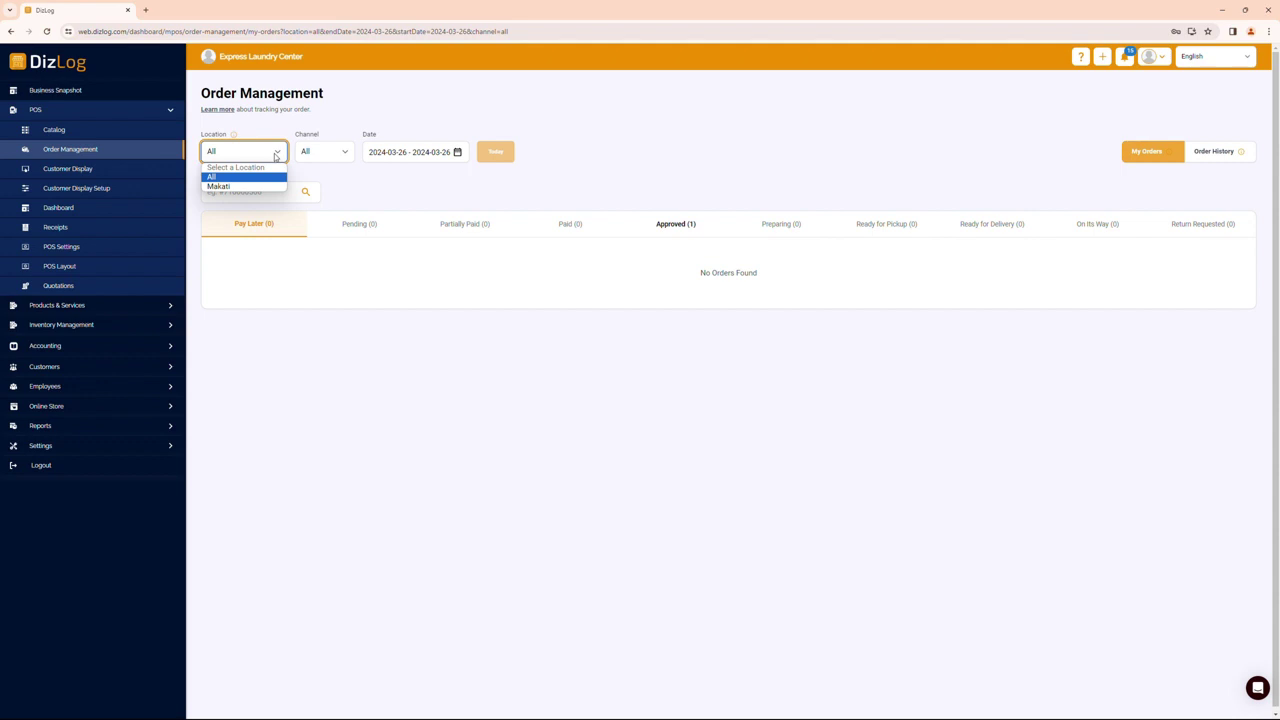
pyautogui.click(318, 153)
pyautogui.click(318, 153)
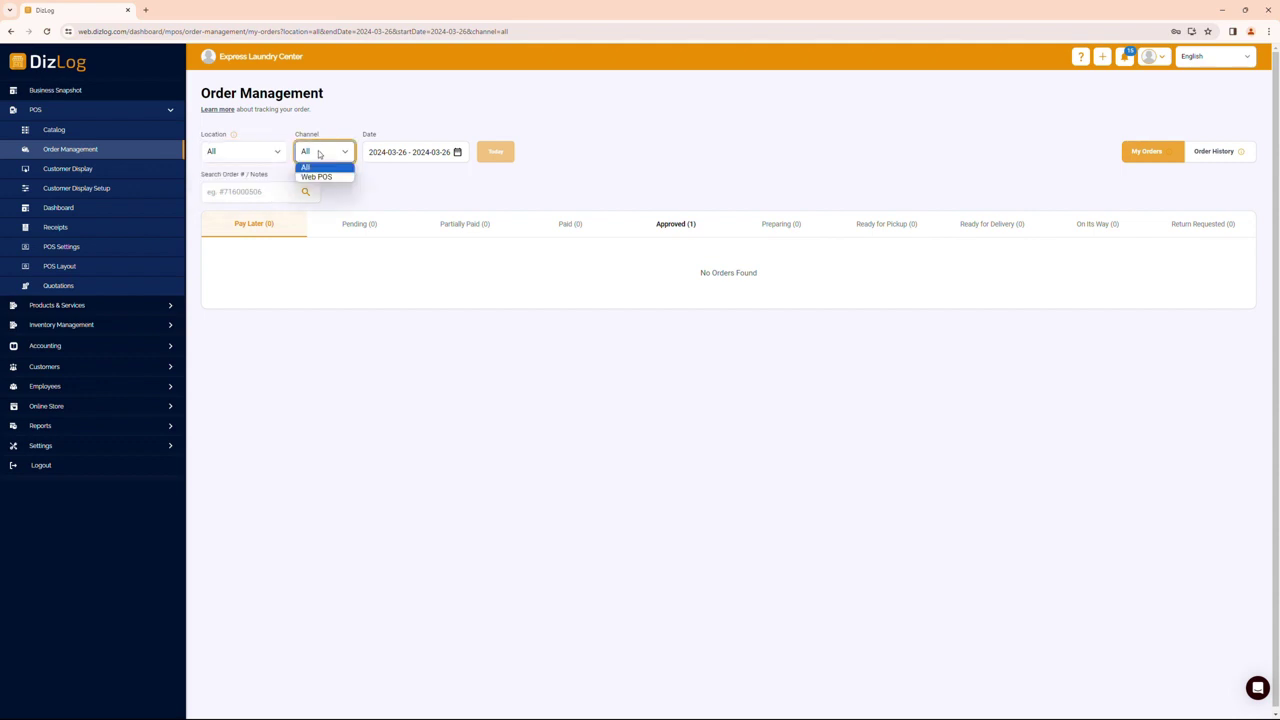
# - Pick March 26 to March 29 in the date picker and apply the range
pyautogui.click(405, 156)
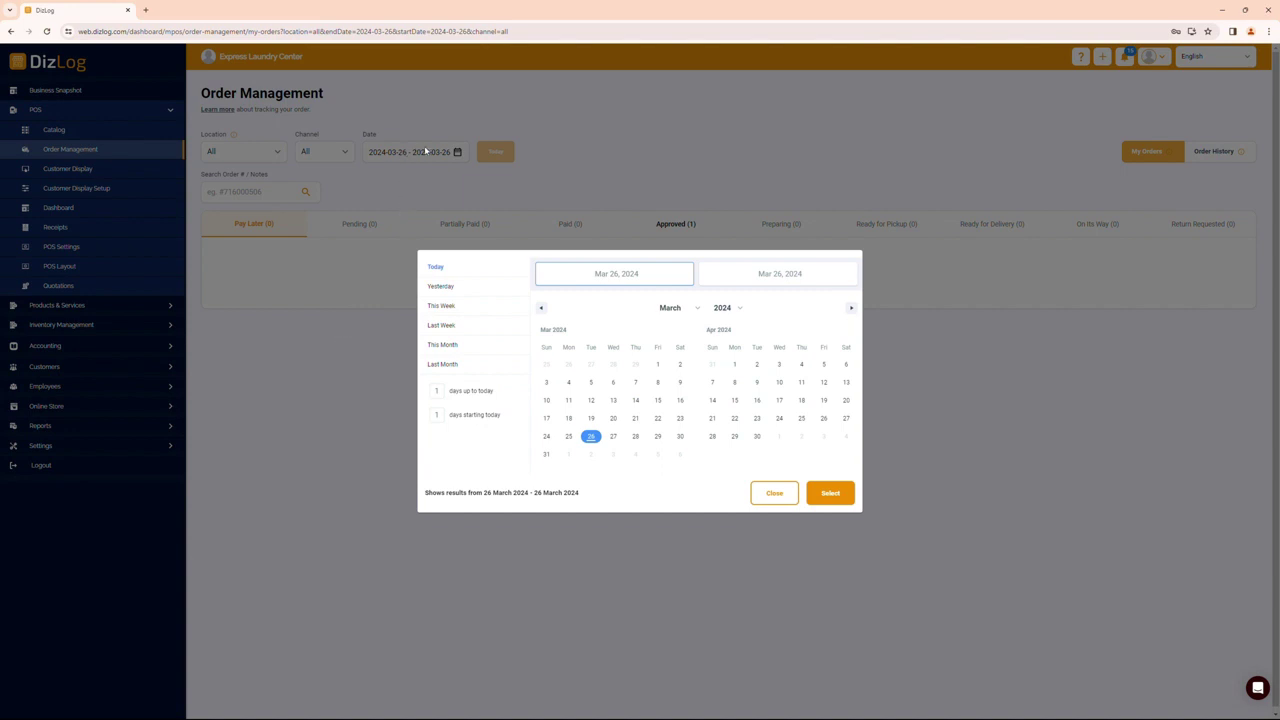
pyautogui.click(457, 155)
pyautogui.click(613, 437)
pyautogui.click(657, 437)
pyautogui.click(590, 438)
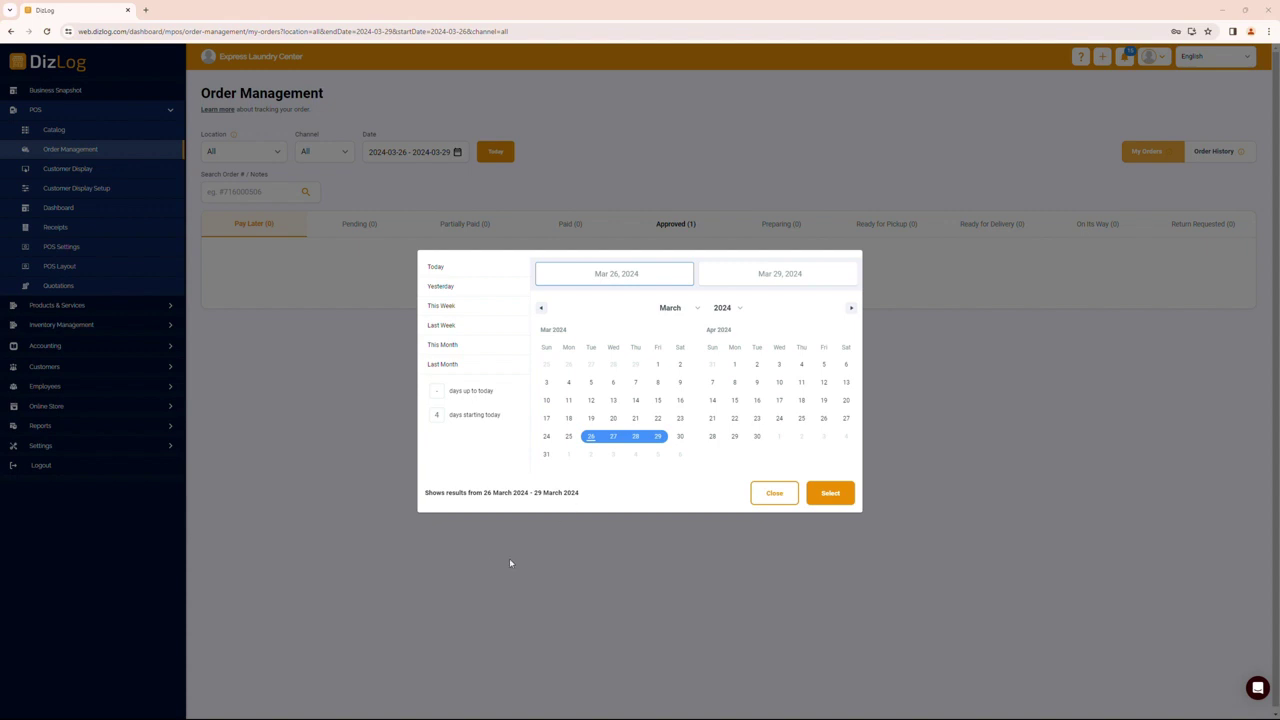
pyautogui.click(774, 493)
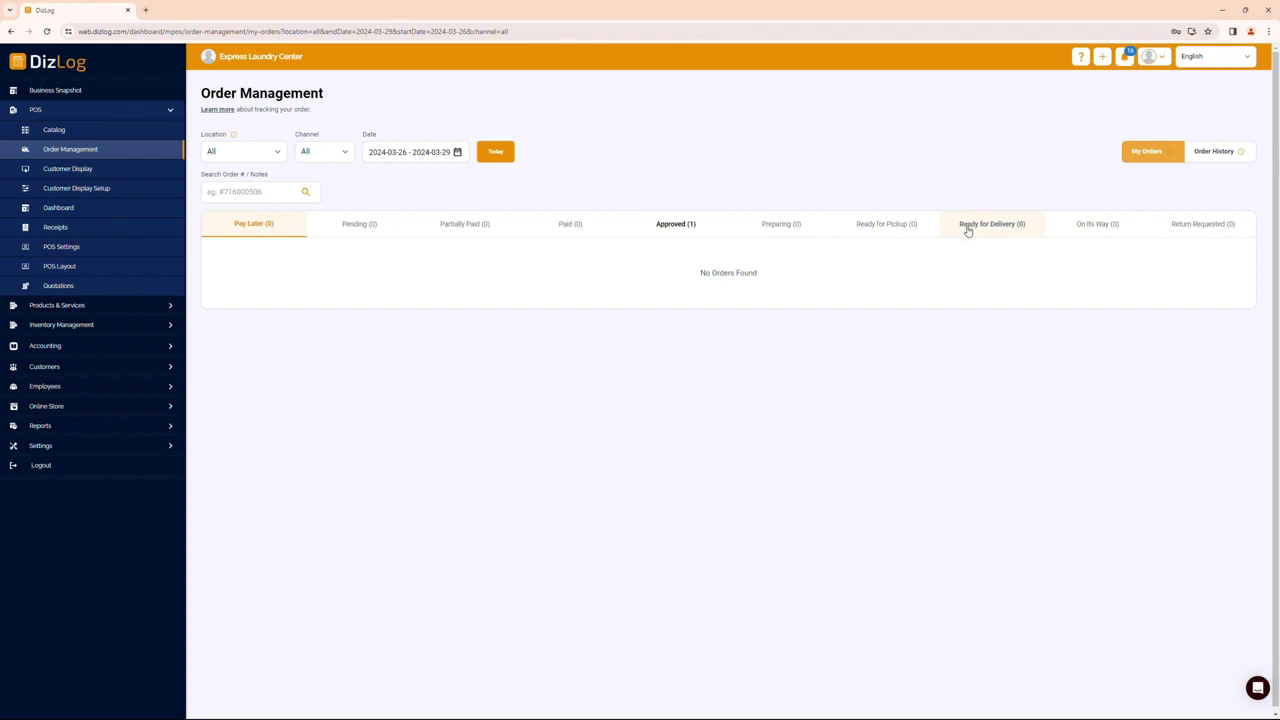
pyautogui.click(673, 240)
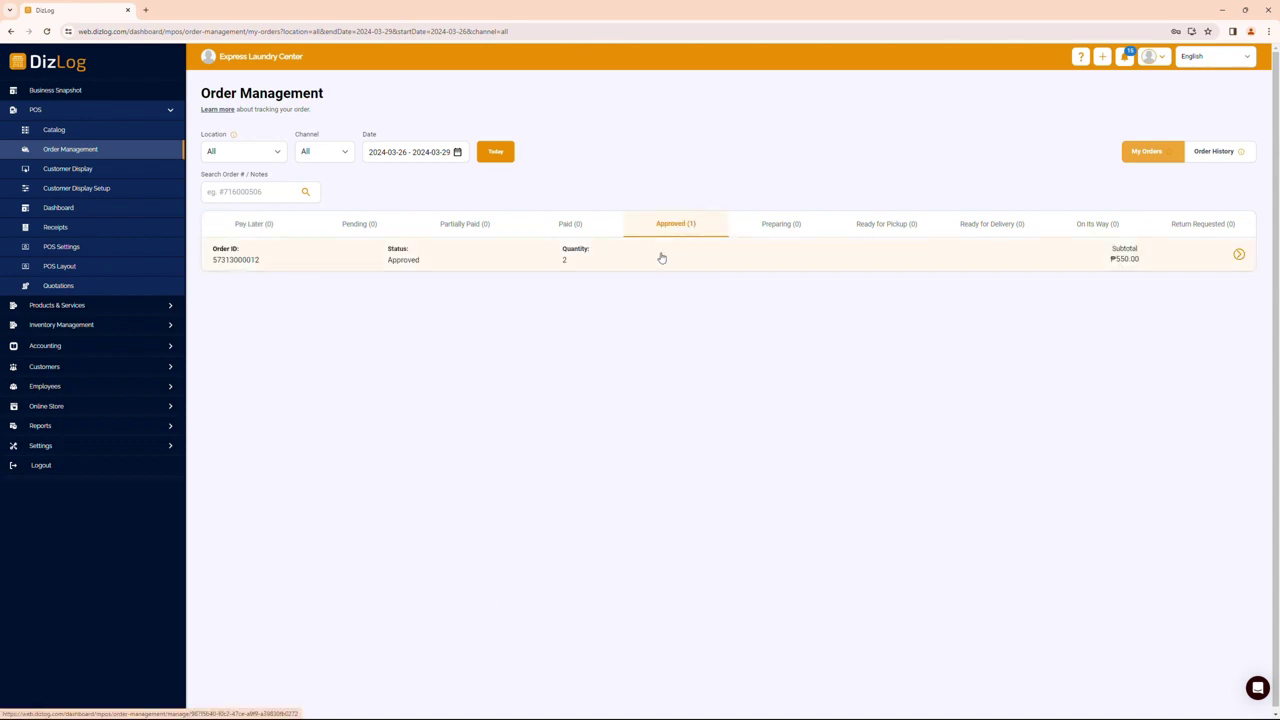
pyautogui.click(661, 258)
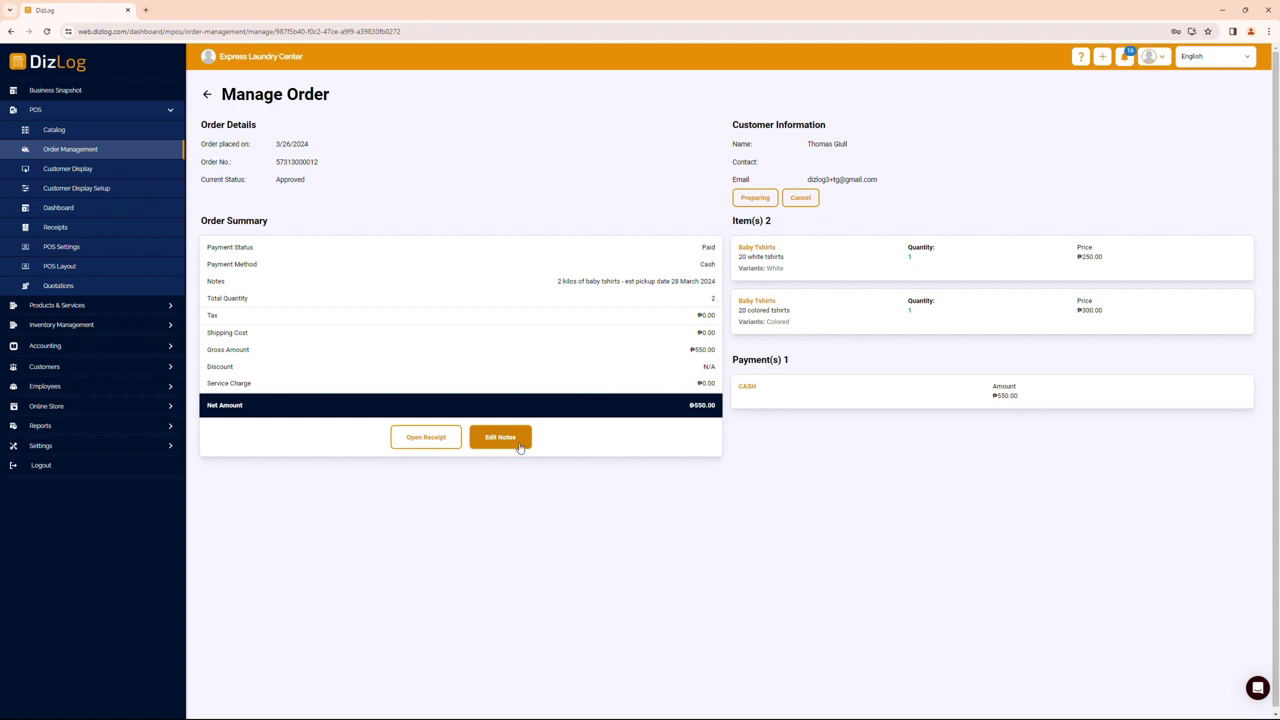
pyautogui.click(519, 447)
pyautogui.click(602, 379)
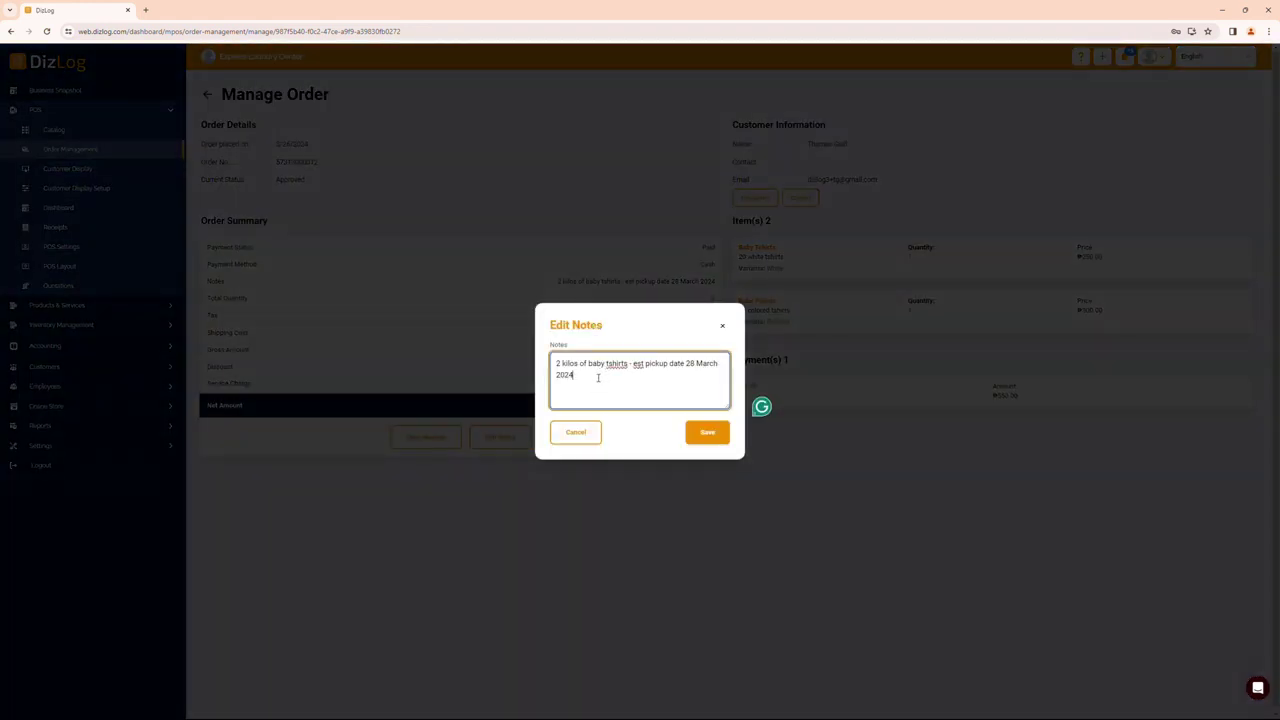
pyautogui.moveTo(601, 377); pyautogui.dragTo(547, 367)
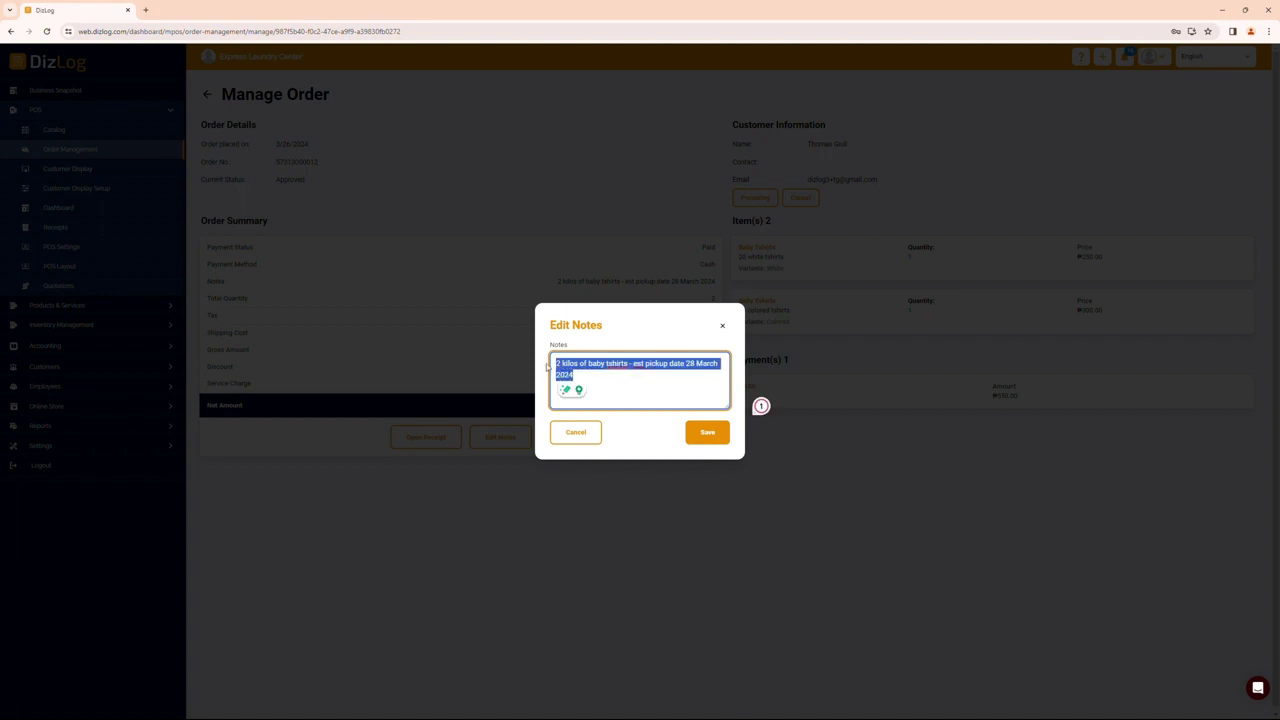
pyautogui.write('ir')
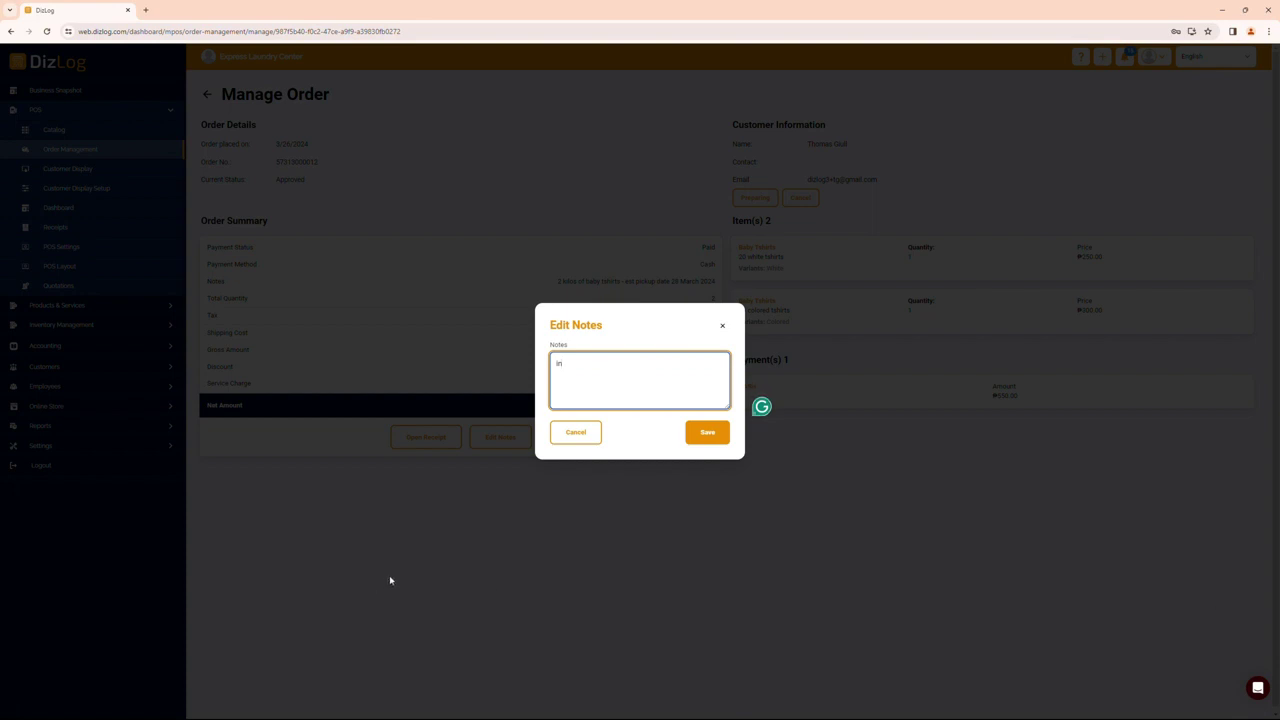
pyautogui.write('progre')
pyautogui.write('ss')
pyautogui.moveTo(605, 367); pyautogui.dragTo(548, 364)
pyautogui.press('BackSpace')
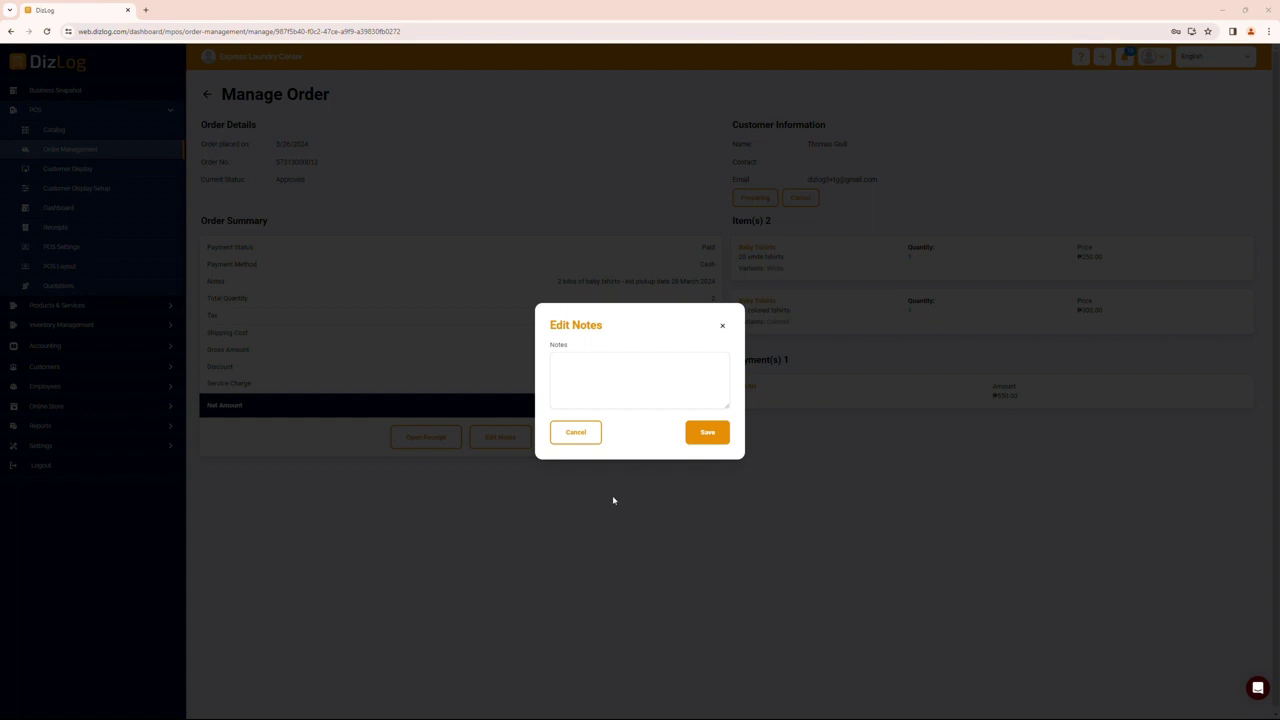
# - Save the note 'Laundry Processing and Quality Control' and confirm the order as Preparing
pyautogui.click(629, 395)
pyautogui.write('Laundry Processing and Quality Control')
pyautogui.click(711, 431)
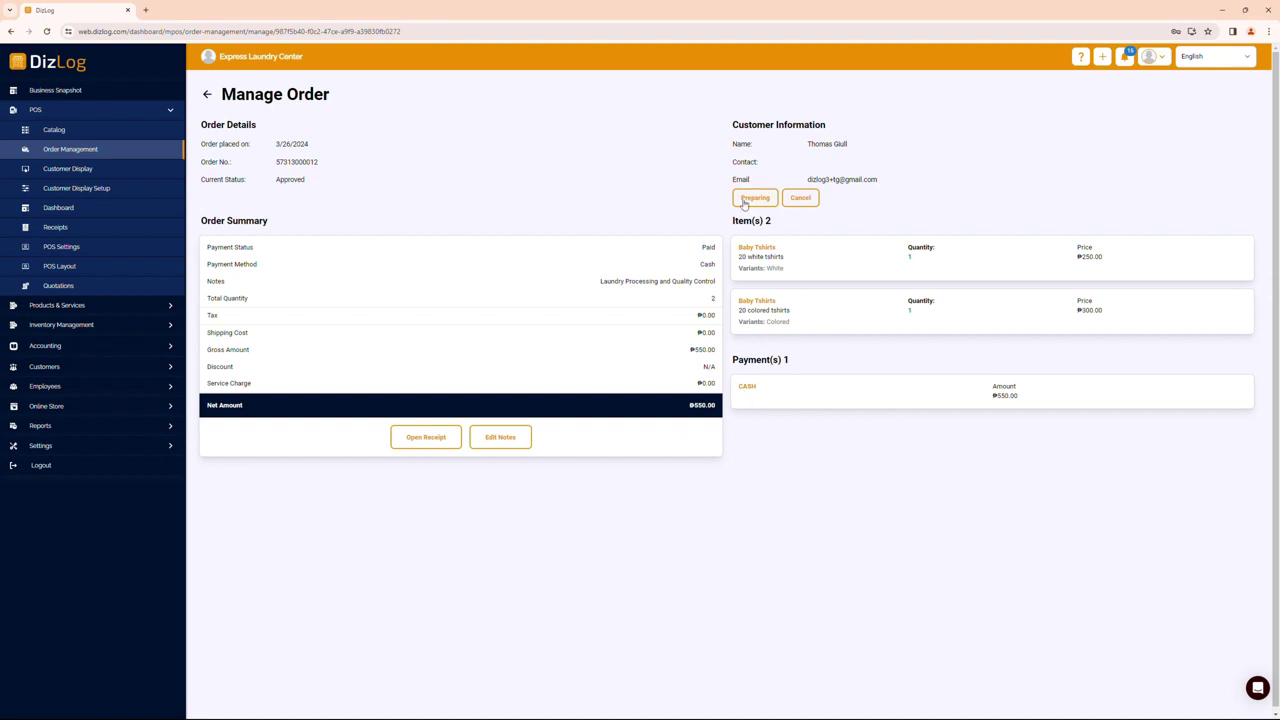
pyautogui.click(743, 201)
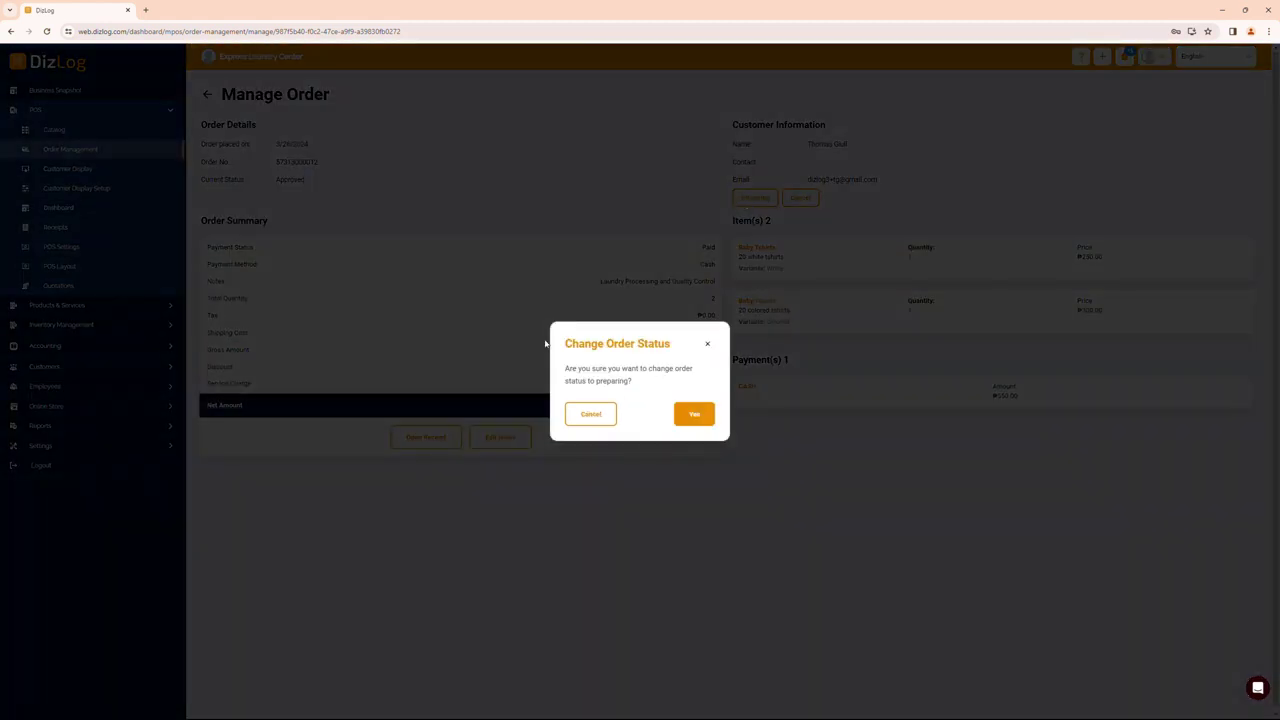
pyautogui.click(690, 420)
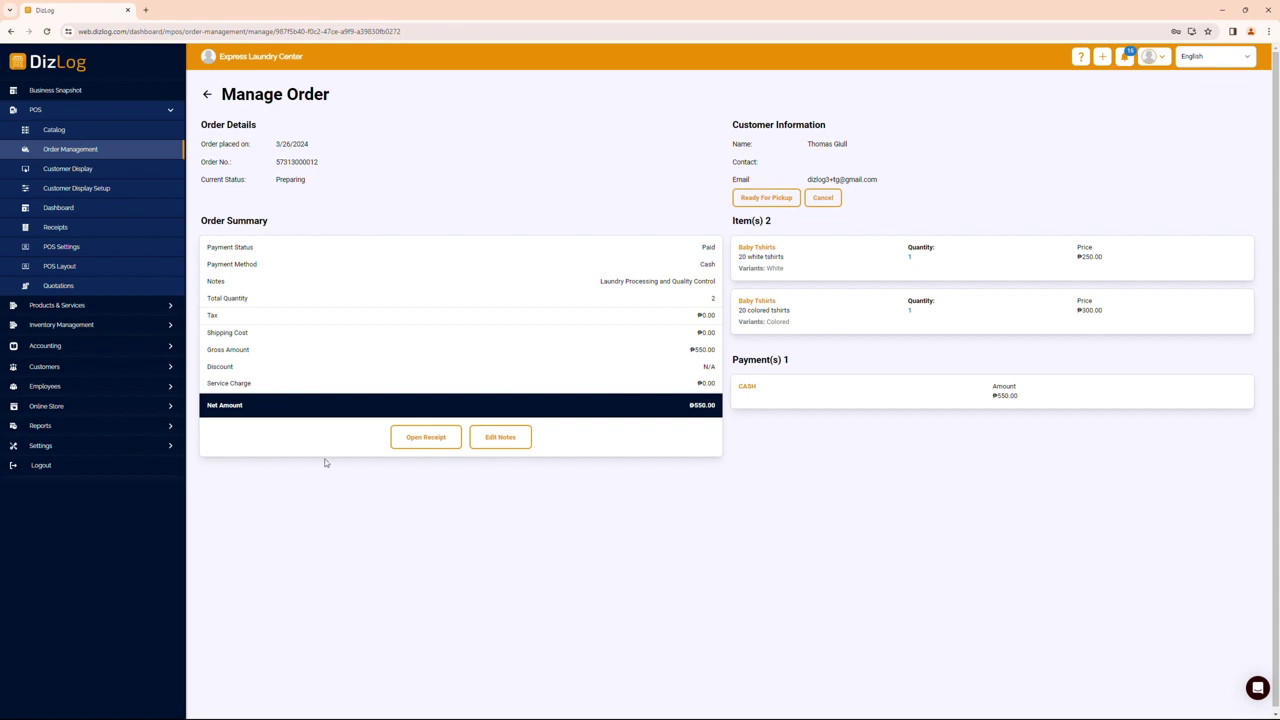
# - Reopen the order from the Preparing tab of Order Management
pyautogui.click(96, 130)
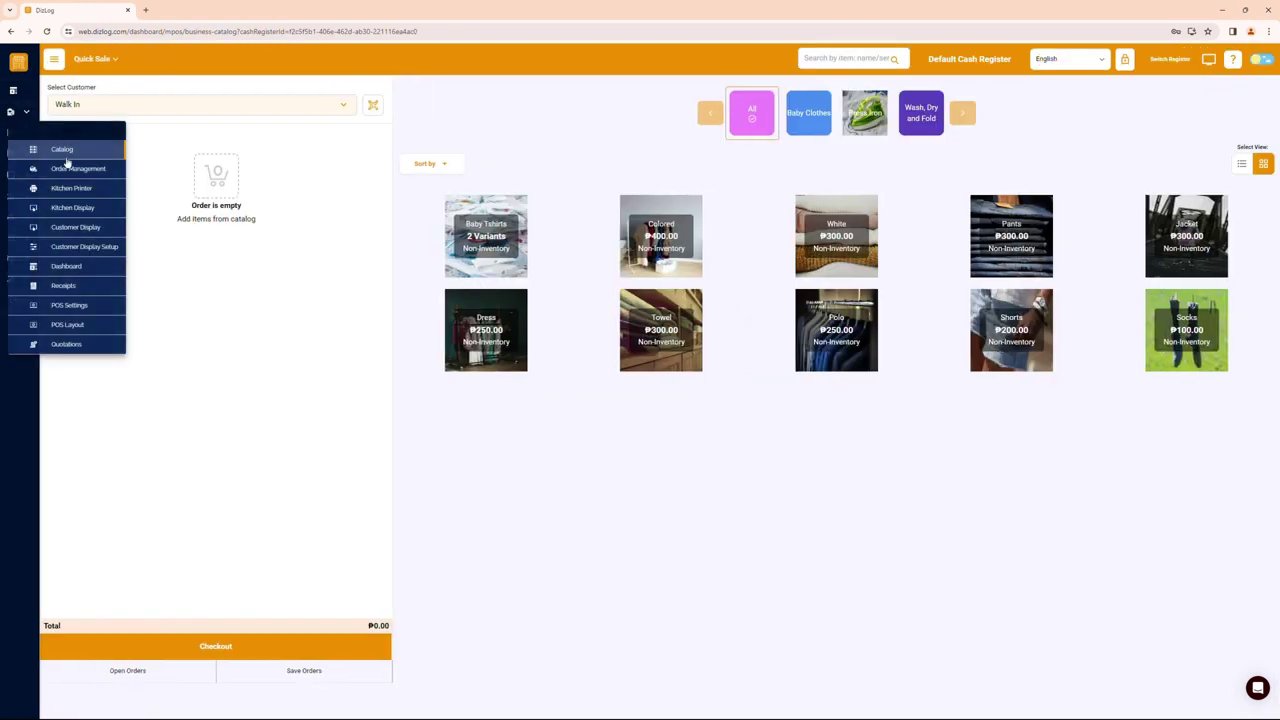
pyautogui.click(70, 170)
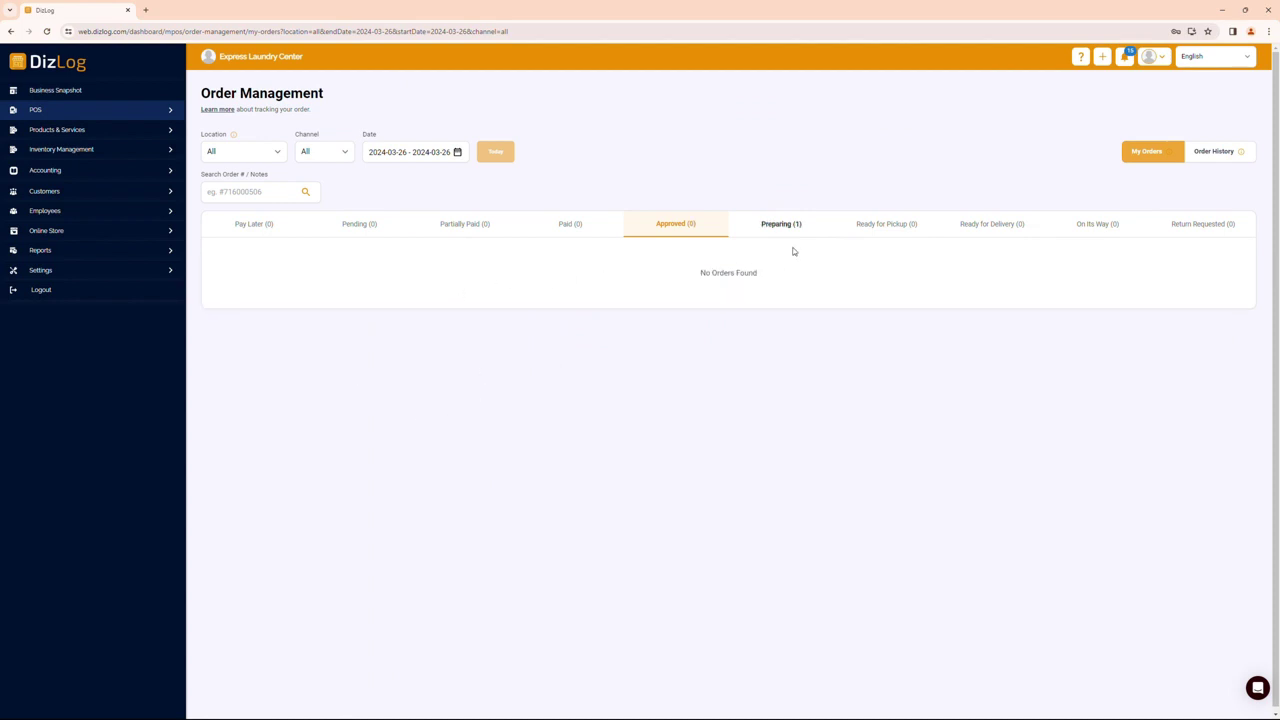
pyautogui.click(796, 228)
pyautogui.click(789, 252)
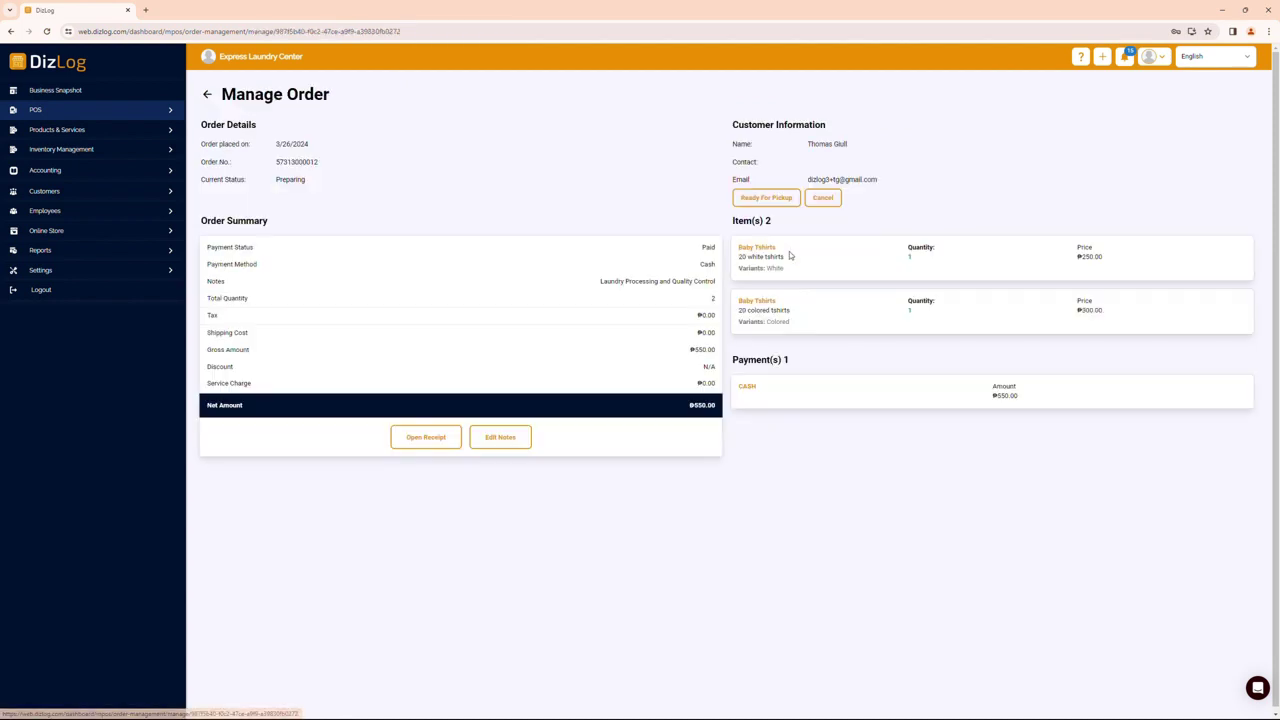
# - Replace the note with 'Ready for pick up 20 pcs white tshirts and 20 pcs colored tshirts' and save
pyautogui.click(508, 438)
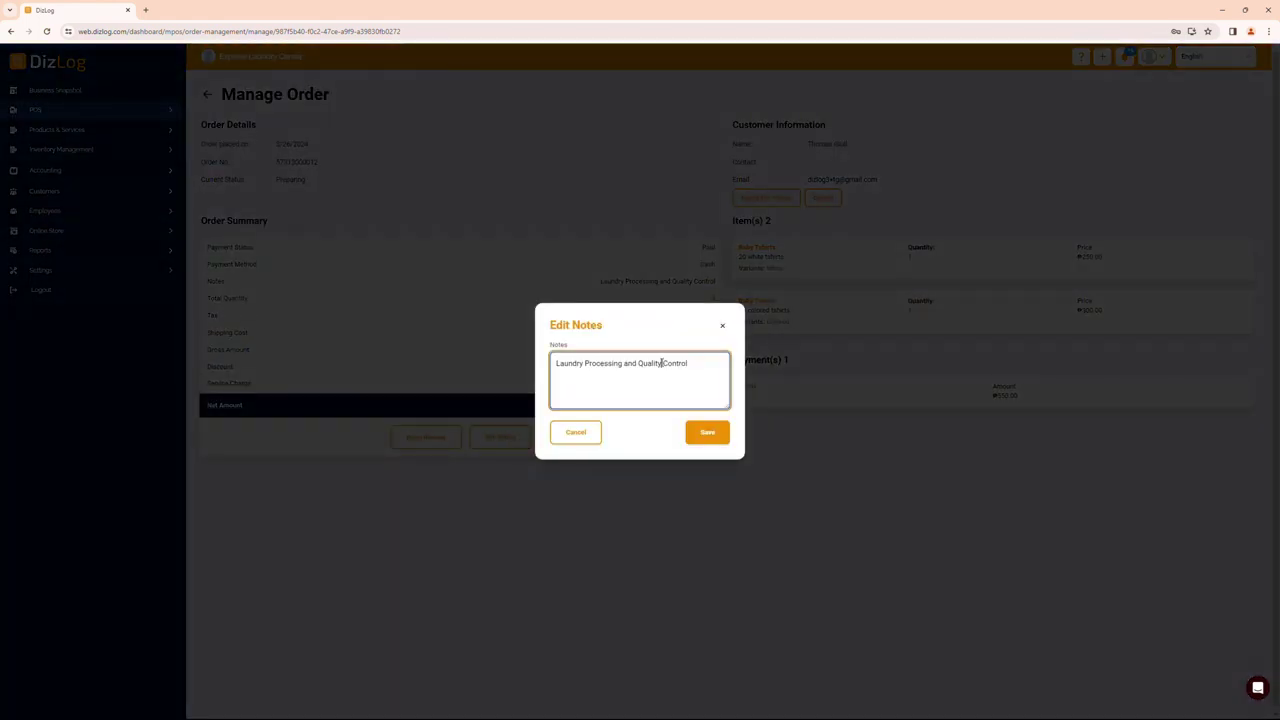
pyautogui.moveTo(690, 364); pyautogui.dragTo(477, 349)
pyautogui.write('Re')
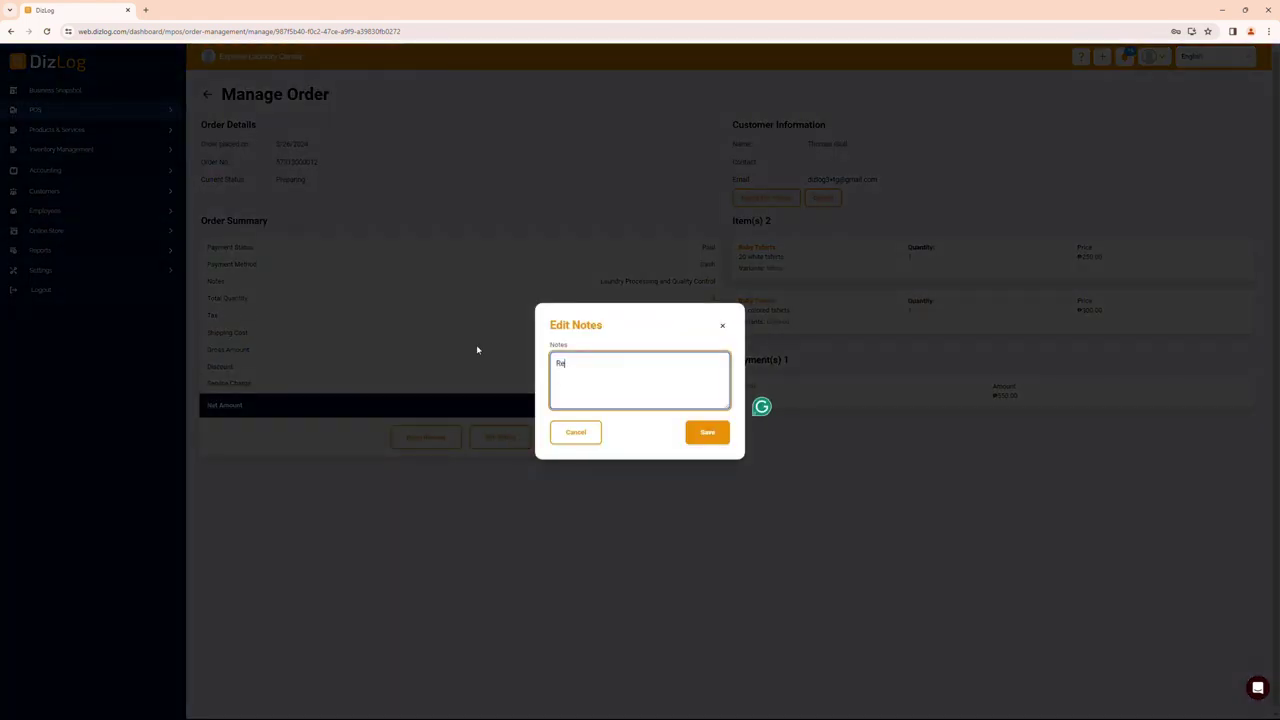
pyautogui.write('ady for pick up 20')
pyautogui.write(' pcs white tshirts and 20')
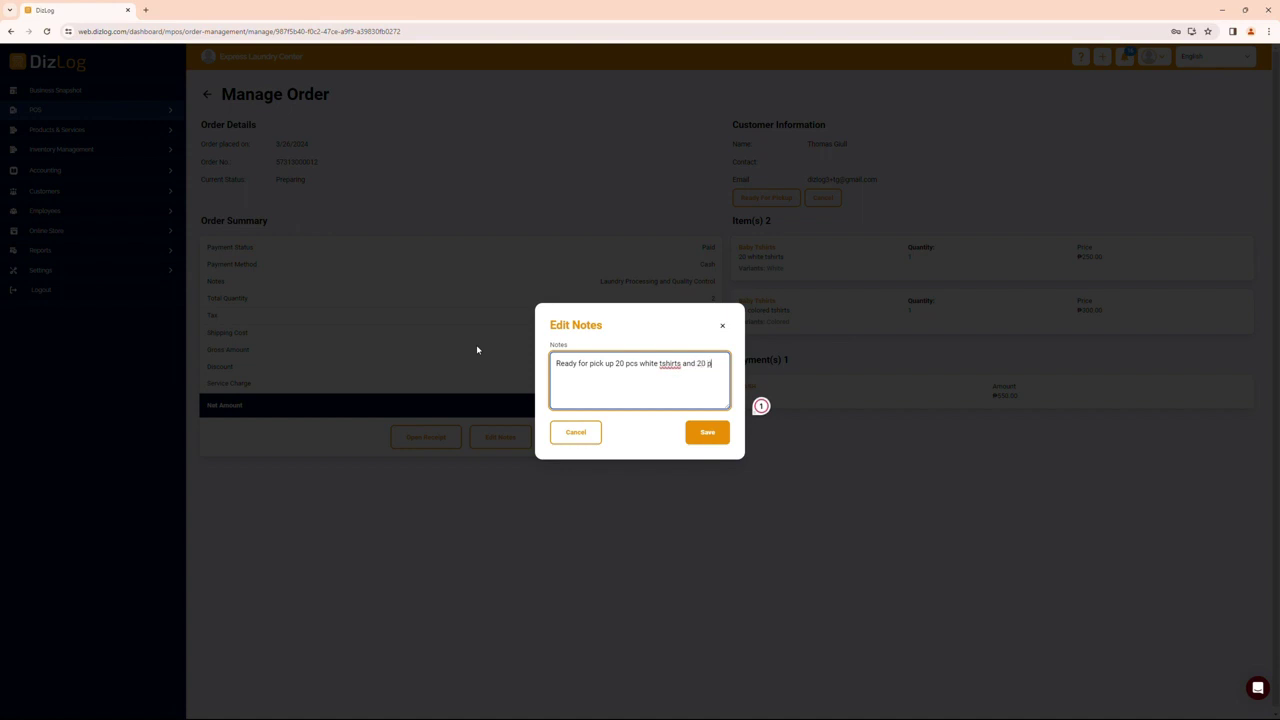
pyautogui.write(' pcs colored tshirts')
pyautogui.click(702, 434)
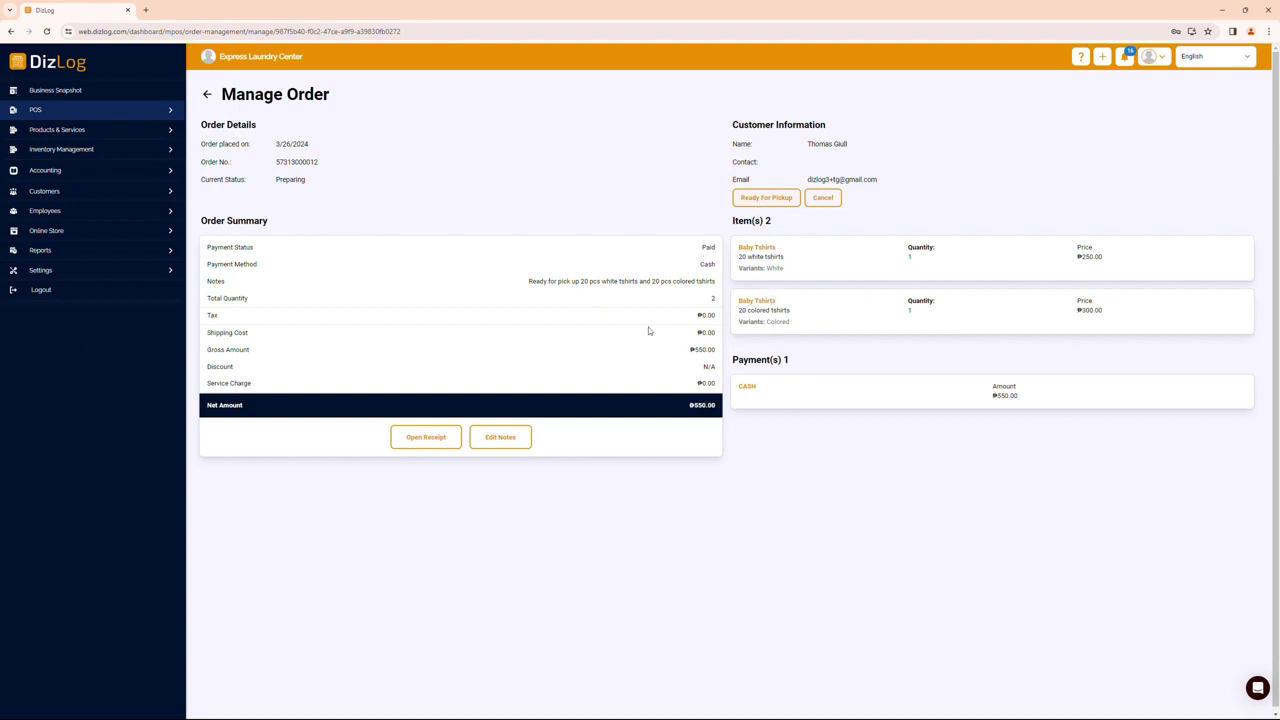
# - Change the order's status to Ready for pickup and confirm with Yes
pyautogui.click(792, 205)
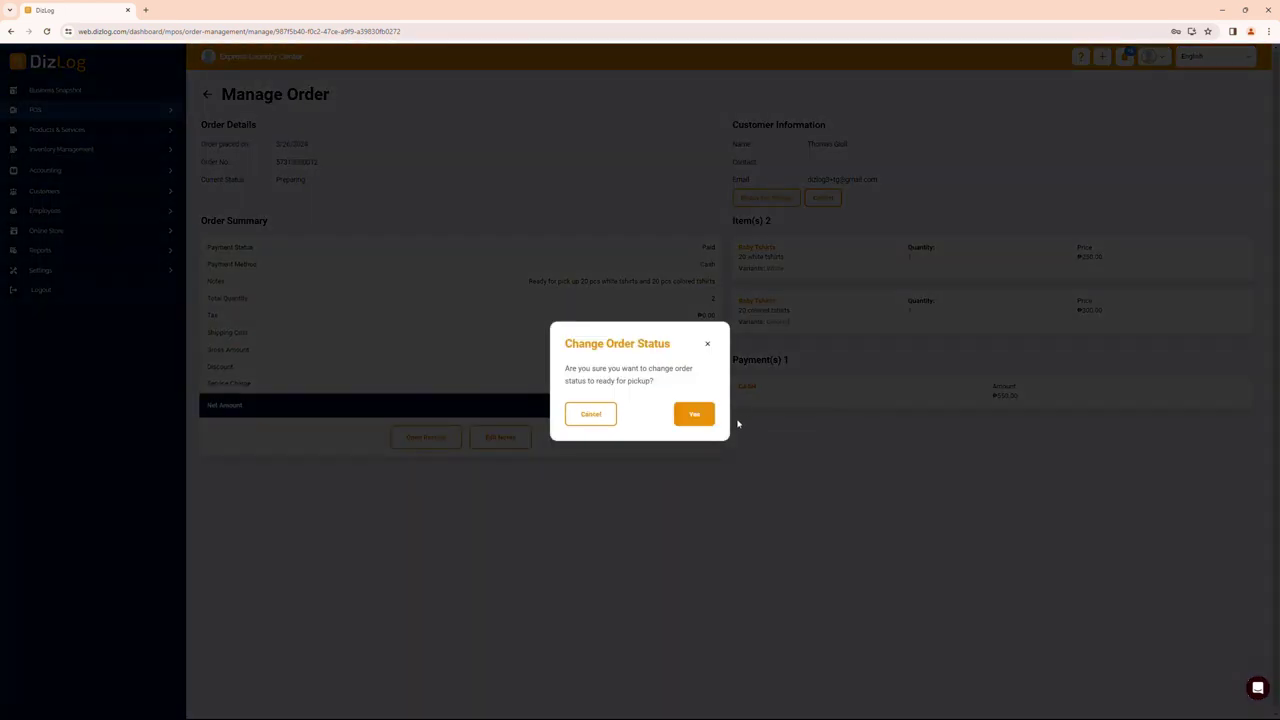
pyautogui.click(697, 417)
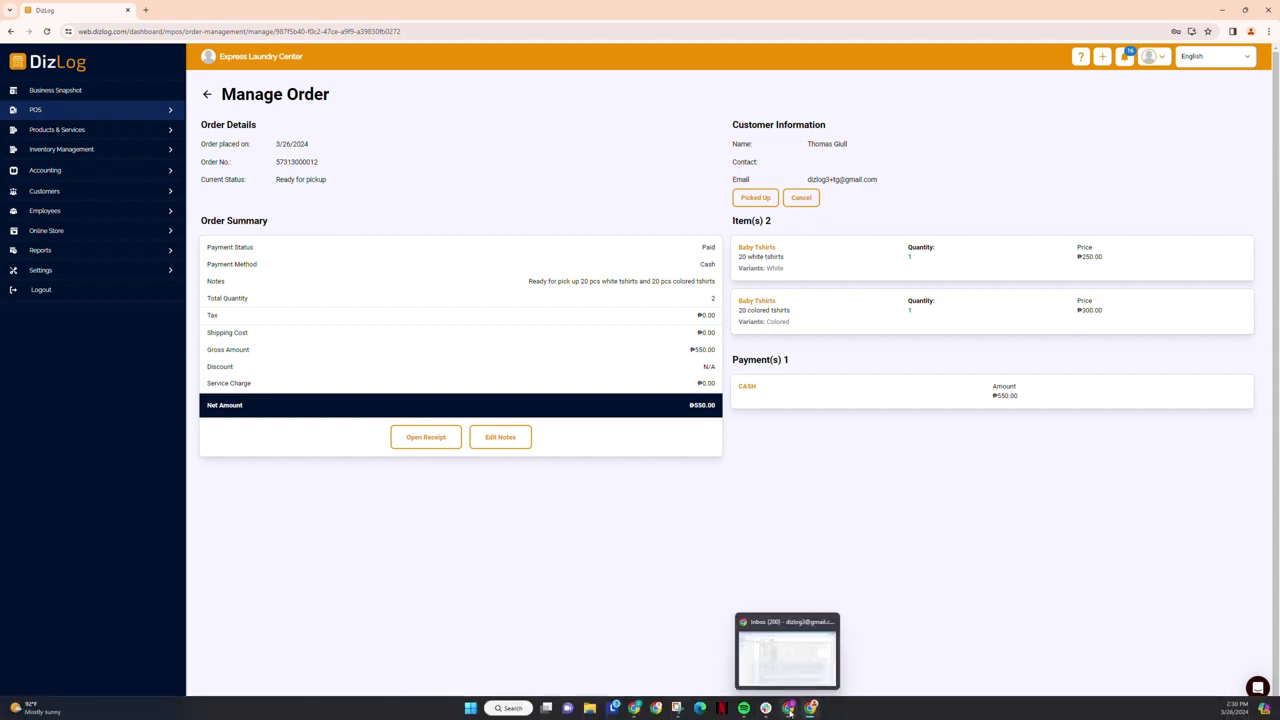
# - In Gmail, open DizLog's ready-for-pickup email for the order, totalling 550
pyautogui.click(800, 655)
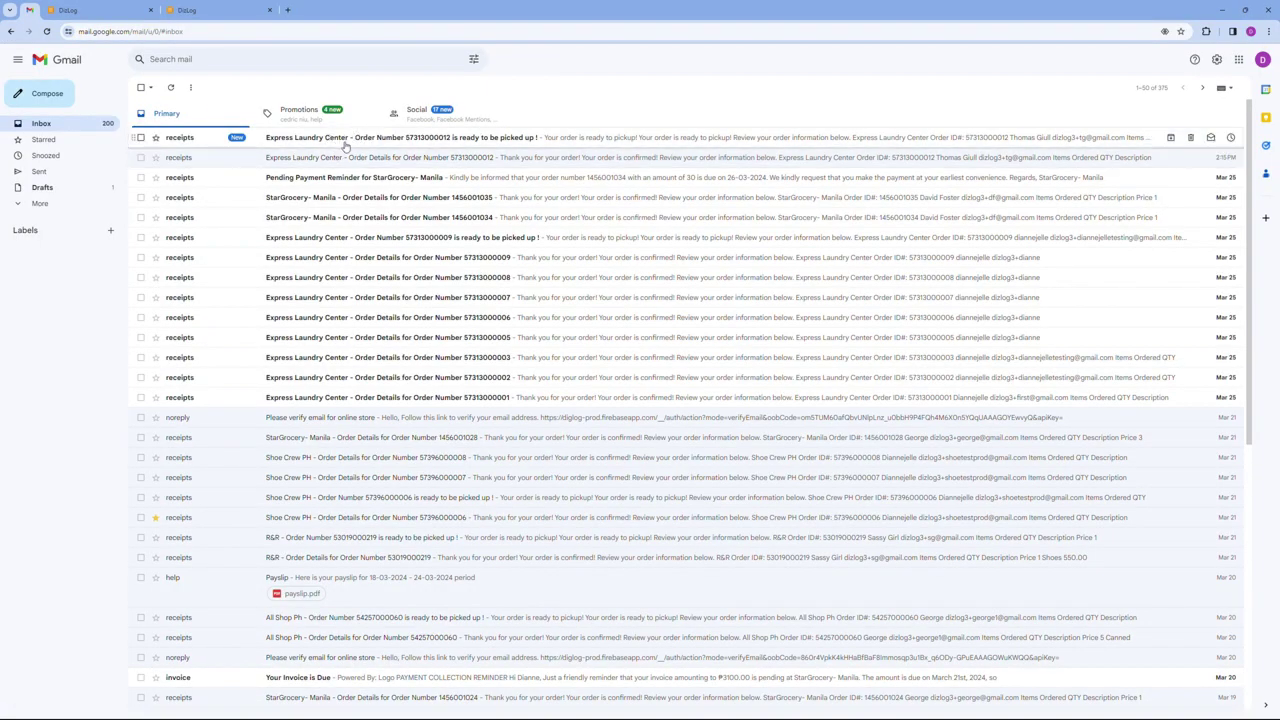
pyautogui.click(345, 140)
pyautogui.moveTo(616, 210); pyautogui.dragTo(787, 206)
pyautogui.tripleClick(787, 206)
pyautogui.click(811, 219)
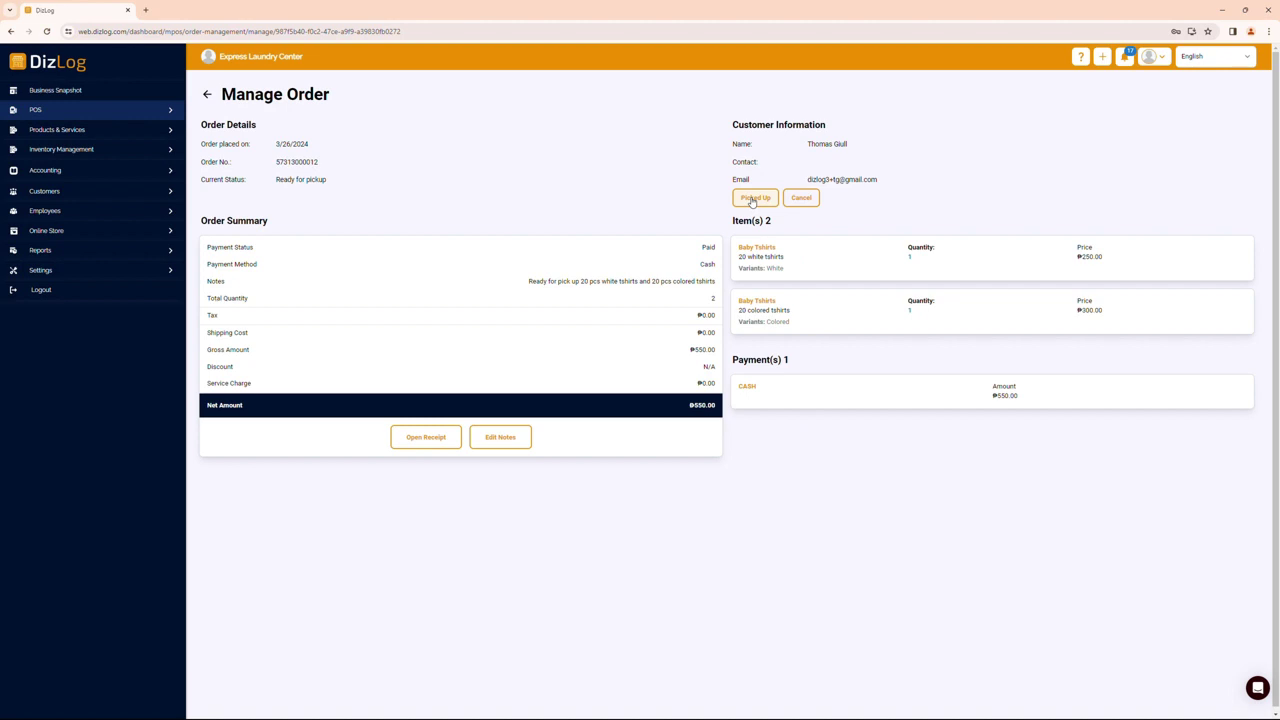
# - Back in DizLog, set the order's status to Picked Up on the Manage Order page
pyautogui.click(753, 199)
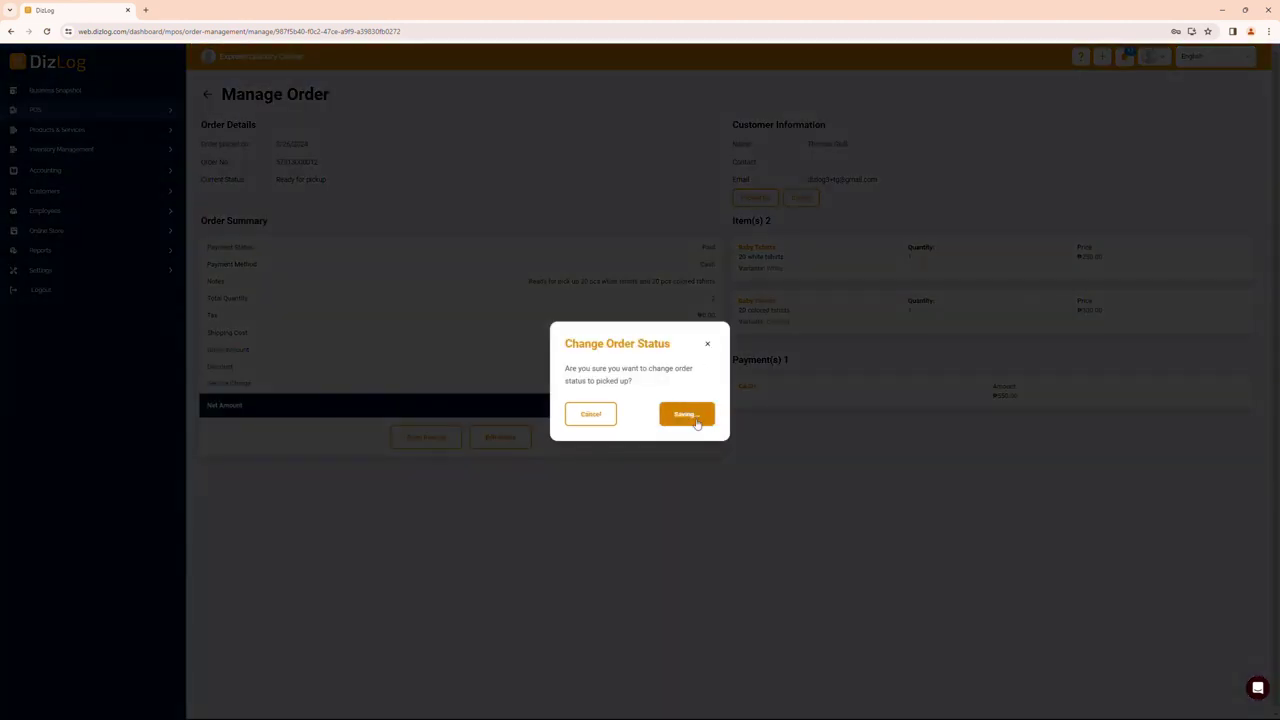